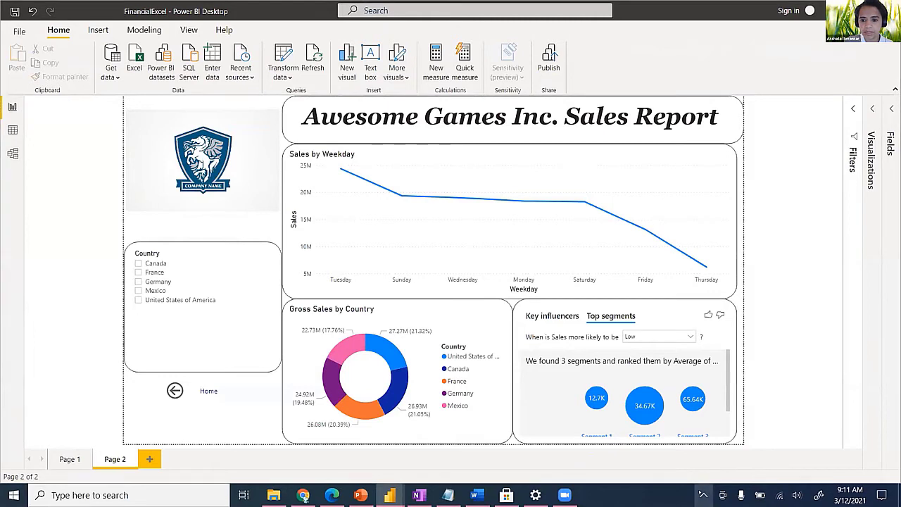
Step: Use the screen annotation Draw tool to outline the report, data and model view switcher with a rectangle, and clear the annotation
click(703, 495)
right_click(702, 471)
click(725, 438)
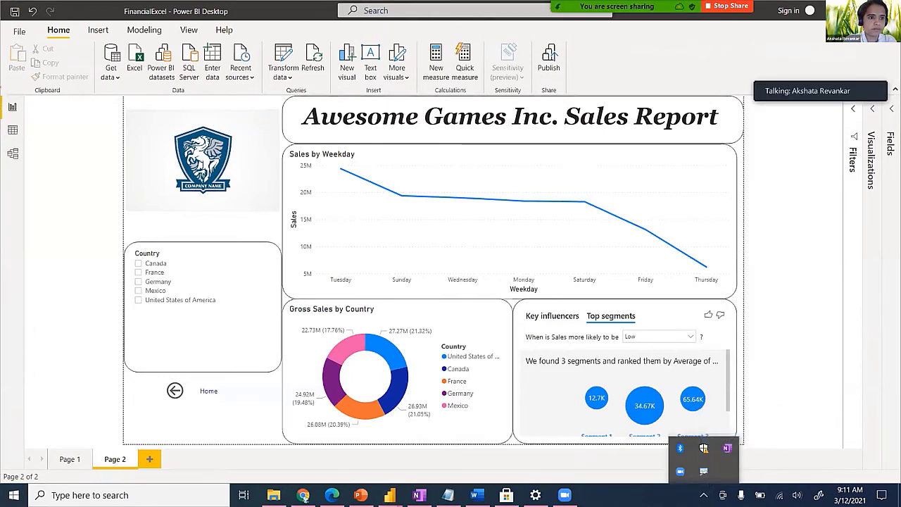
drag(1, 90, 54, 228)
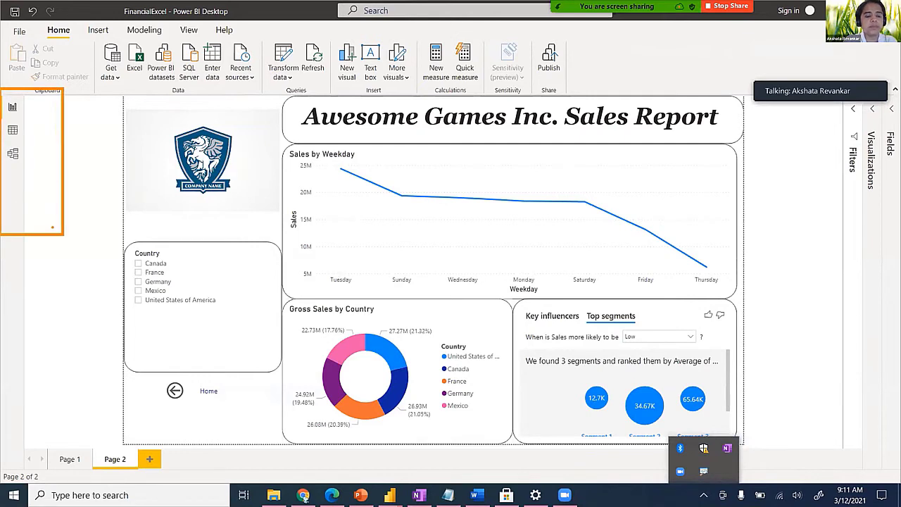
key(Escape)
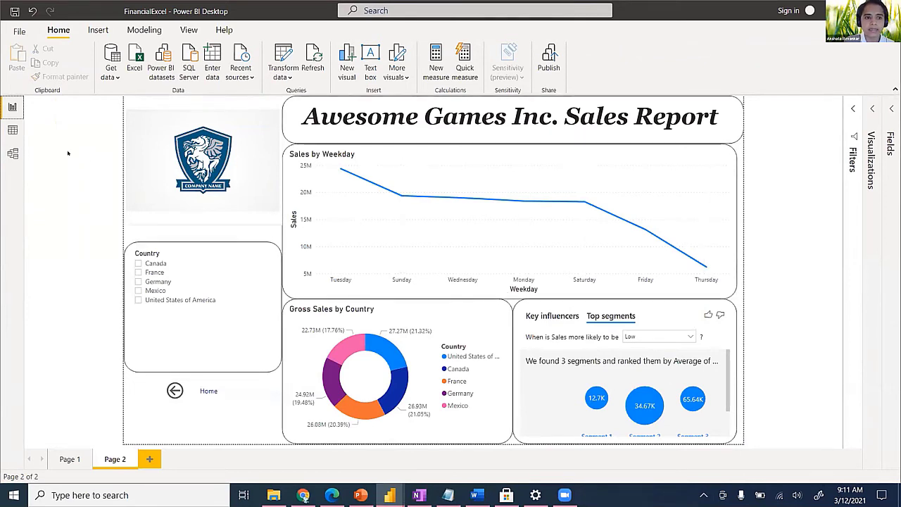
Step: Show the rows of the financials table in Data view
click(12, 129)
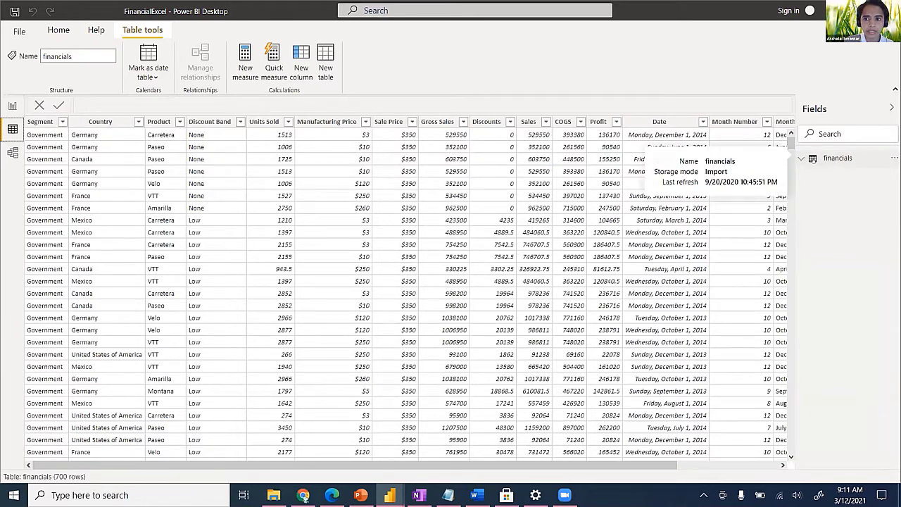
click(835, 159)
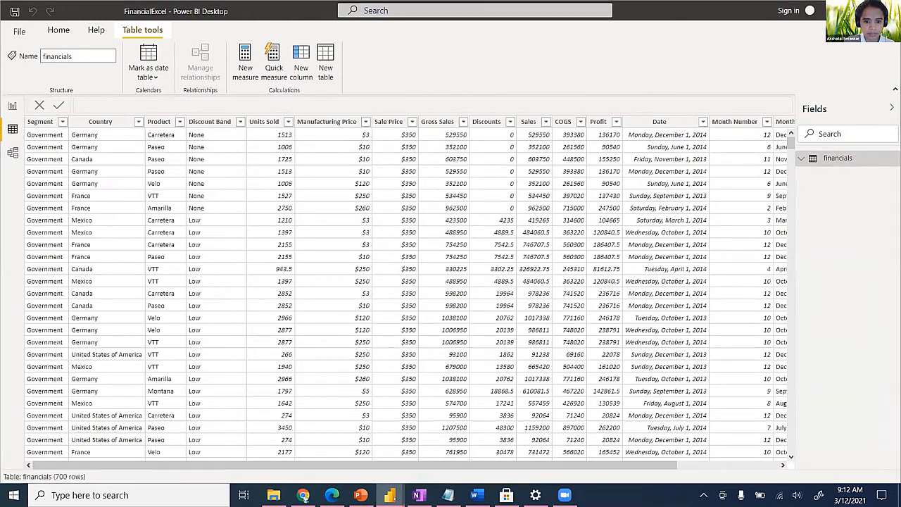
Step: Switch to the MovieRental report and show the sakila film_actor table in Data view
mouse_move(389, 495)
click(324, 443)
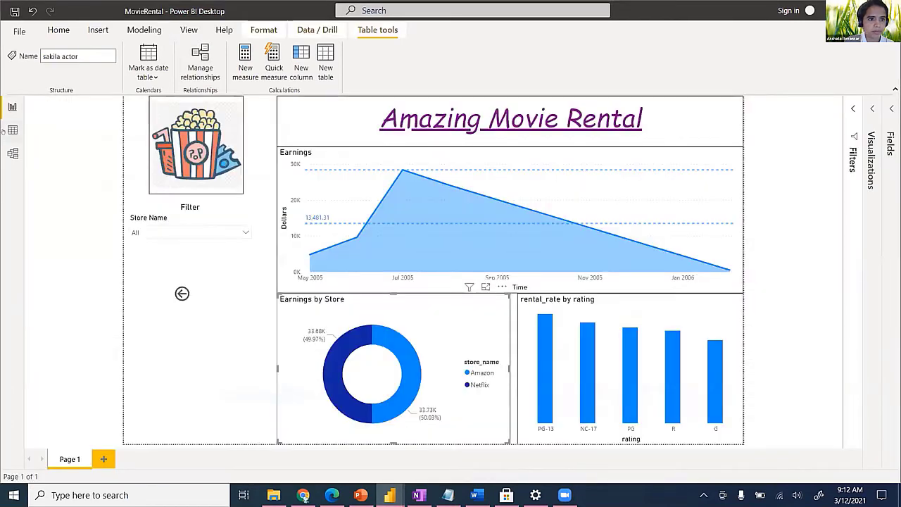
click(5, 132)
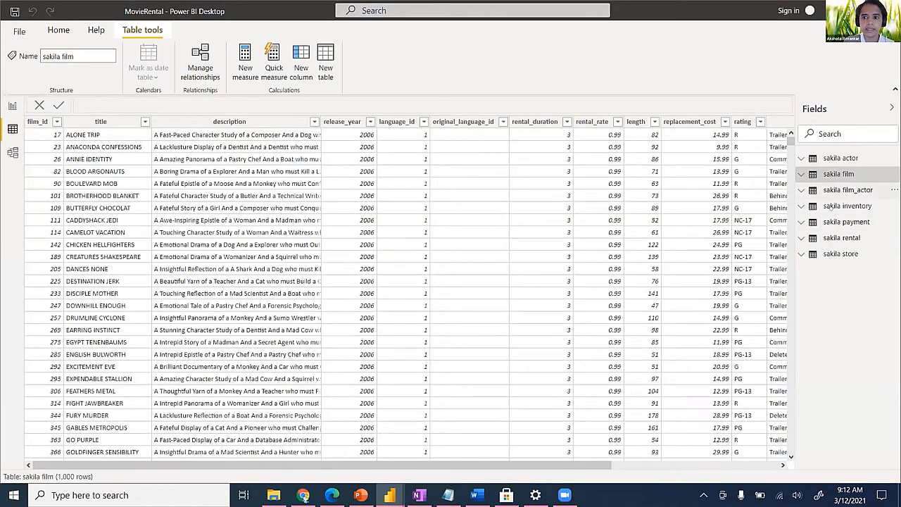
click(844, 190)
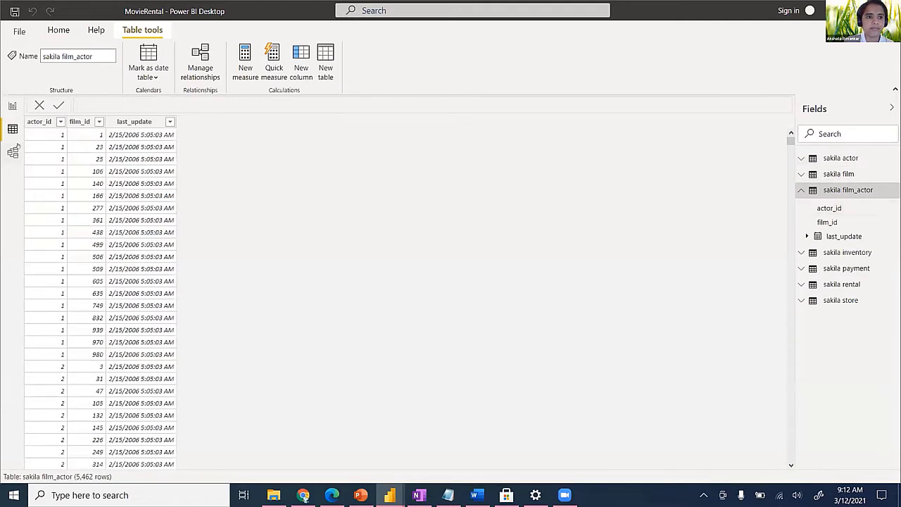
Step: Inspect the relationship between sakila inventory and sakila store in Model view, close it without changes, and return to Report view
click(13, 153)
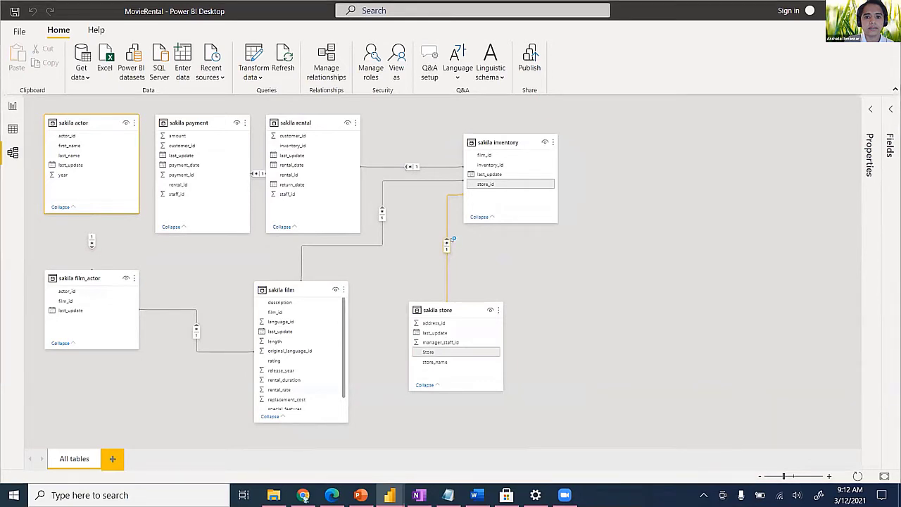
double_click(449, 244)
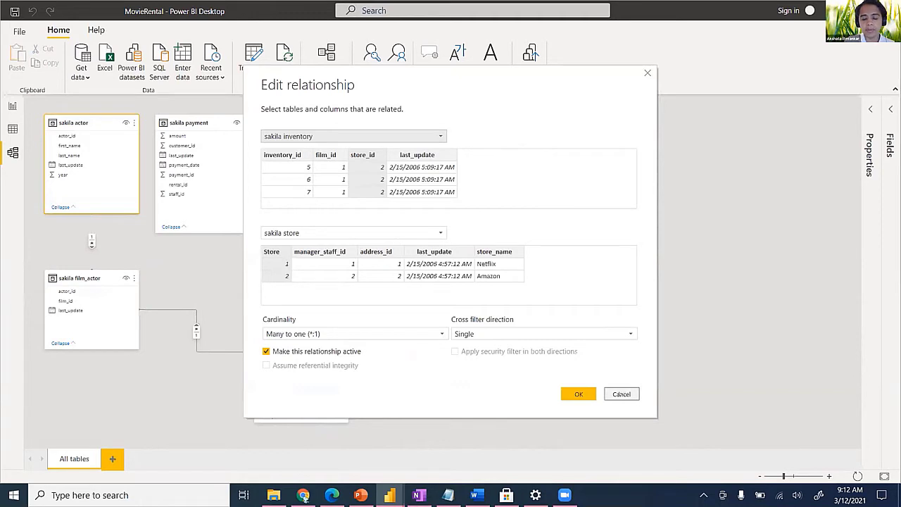
click(621, 394)
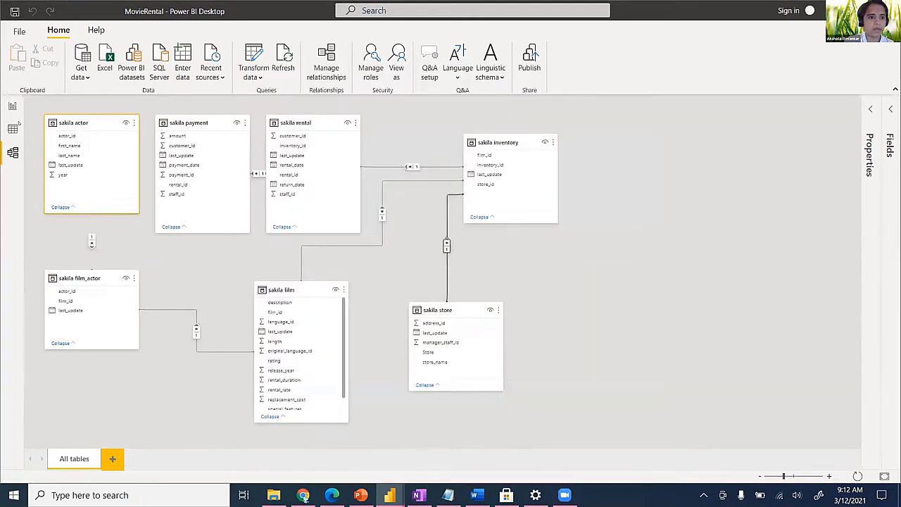
click(9, 156)
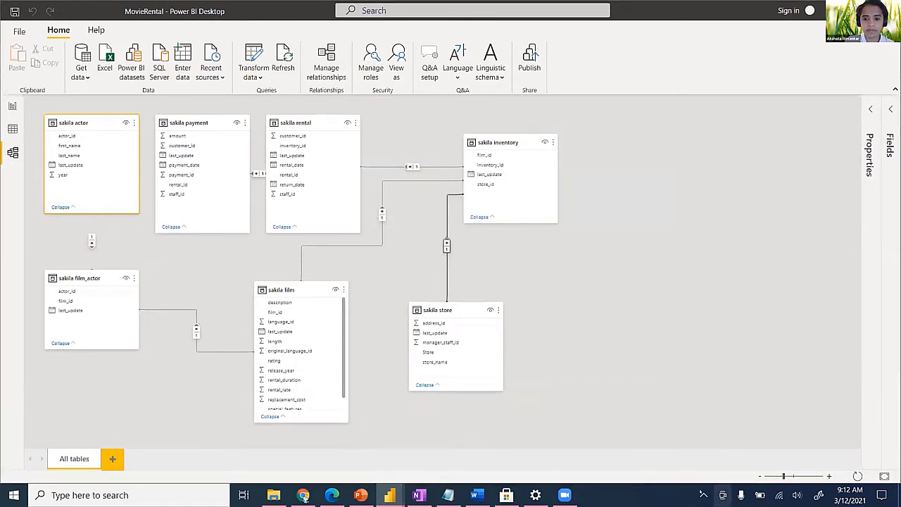
click(19, 31)
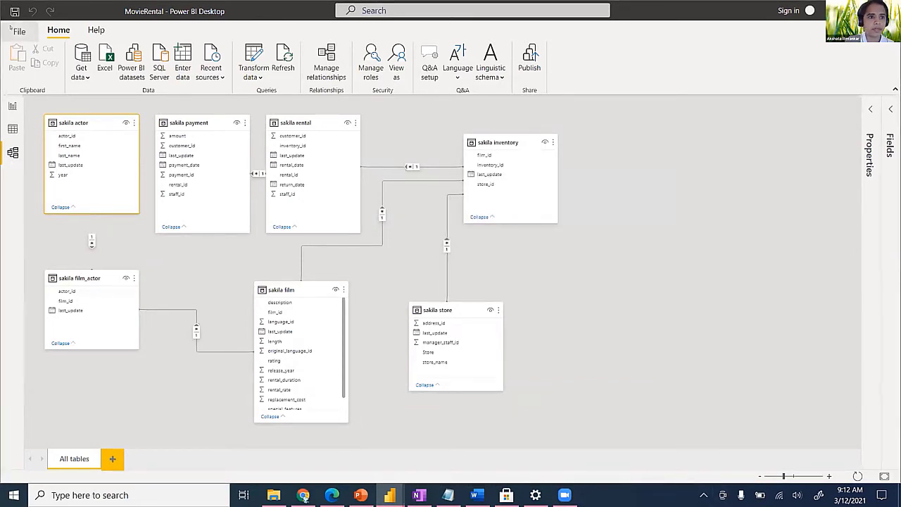
click(604, 258)
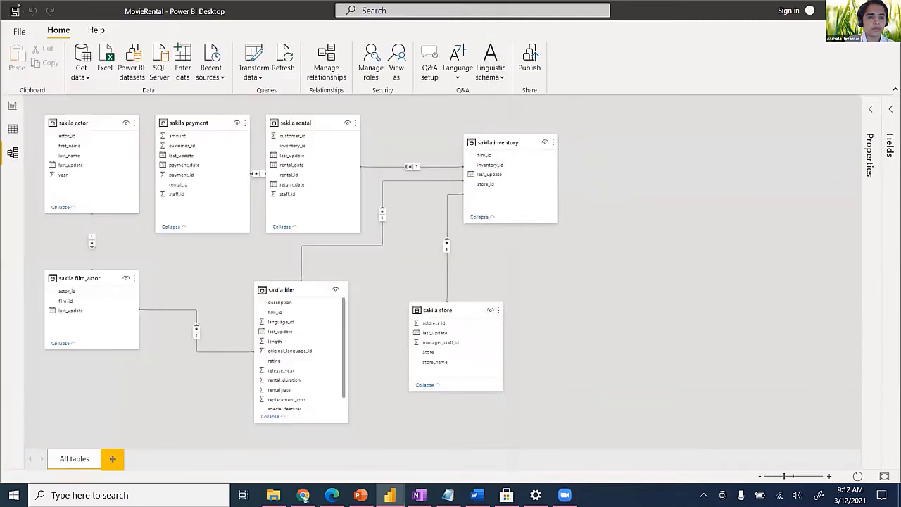
click(12, 106)
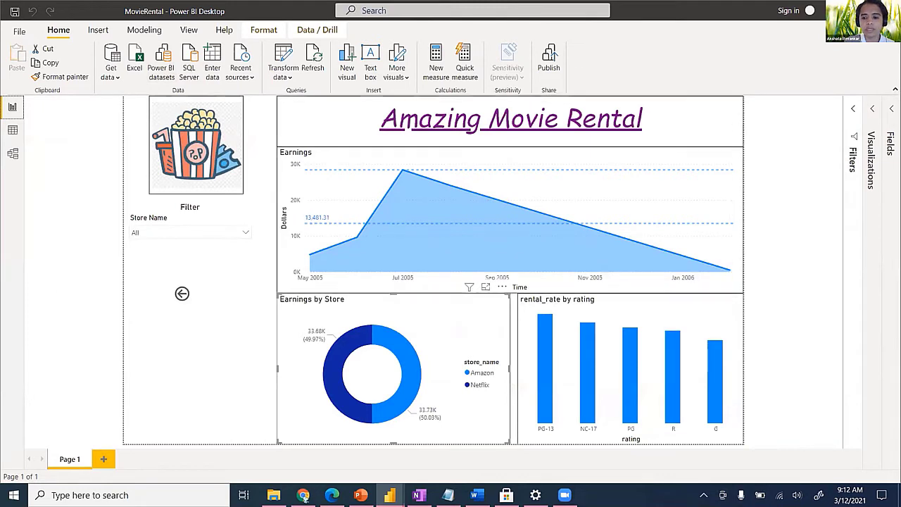
Step: Use the screen annotation Draw tool to outline the whole ribbon with a rectangle, and clear the annotation
click(703, 495)
right_click(702, 448)
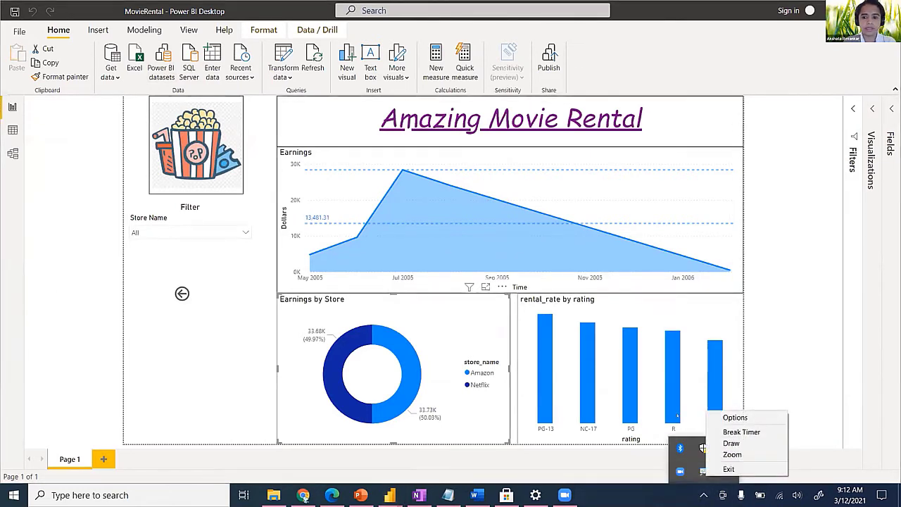
click(731, 442)
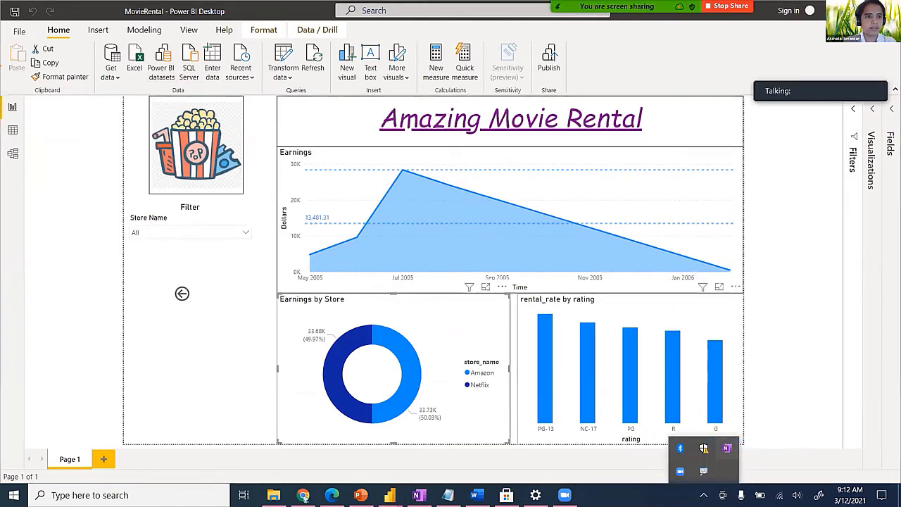
mouse_move(2, 22)
mouse_down()
mouse_move(356, 113)
mouse_move(709, 97)
mouse_up()
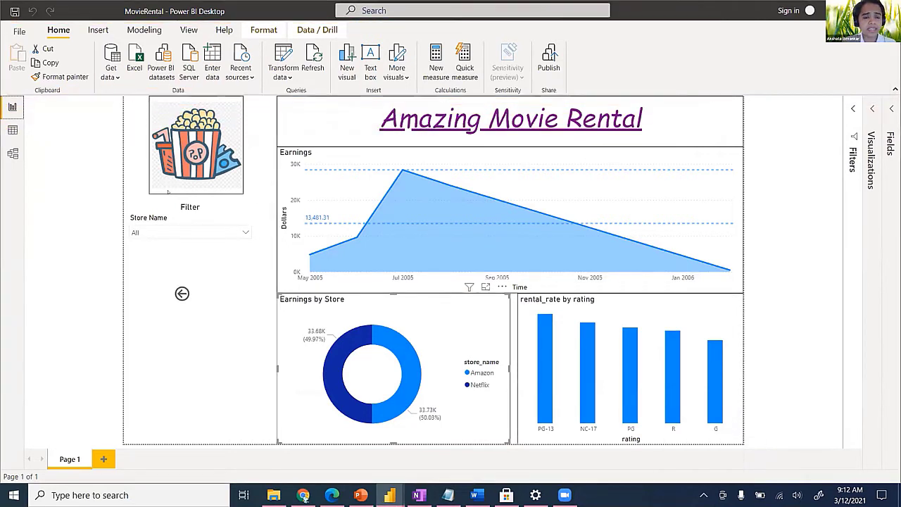
key(Escape)
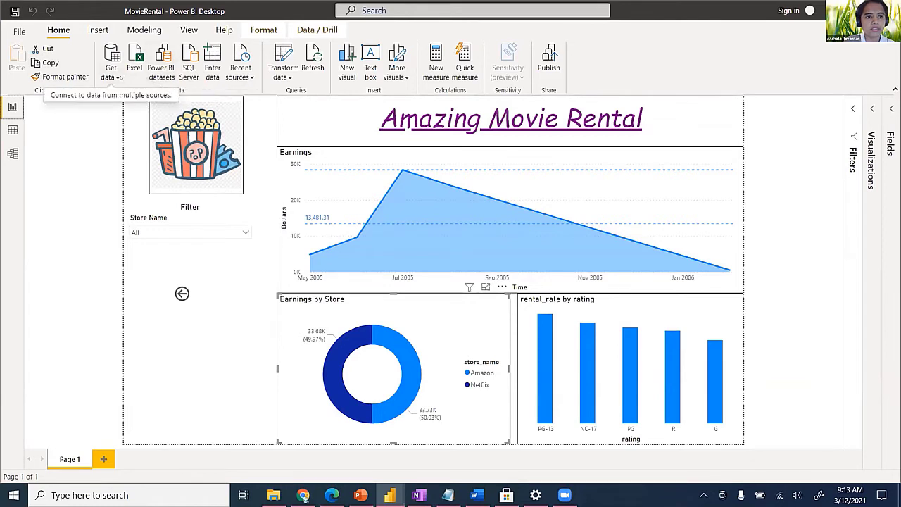
Step: View the common data sources available for import and the list of recently used sources without connecting to any
click(110, 78)
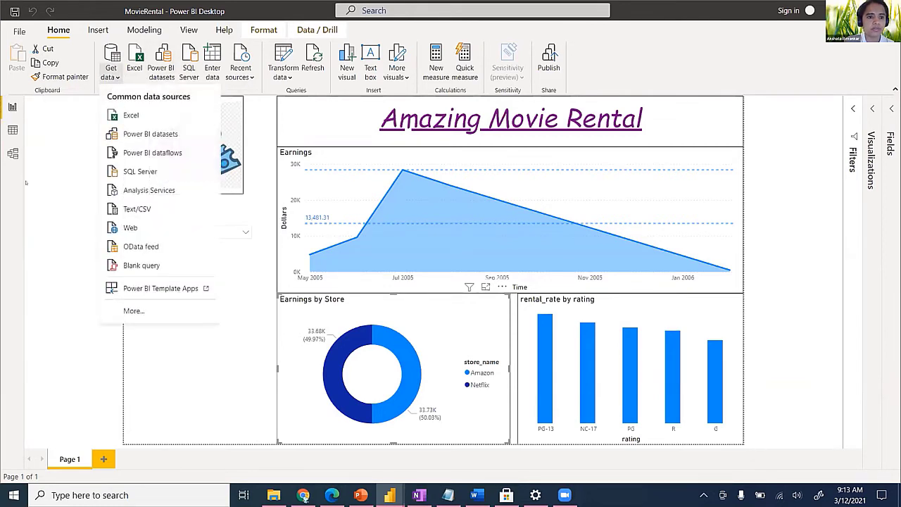
click(110, 78)
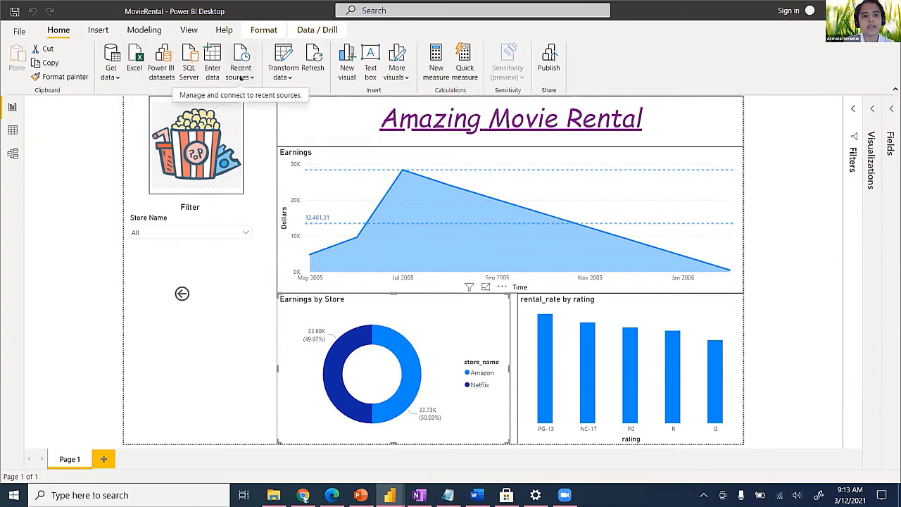
click(241, 72)
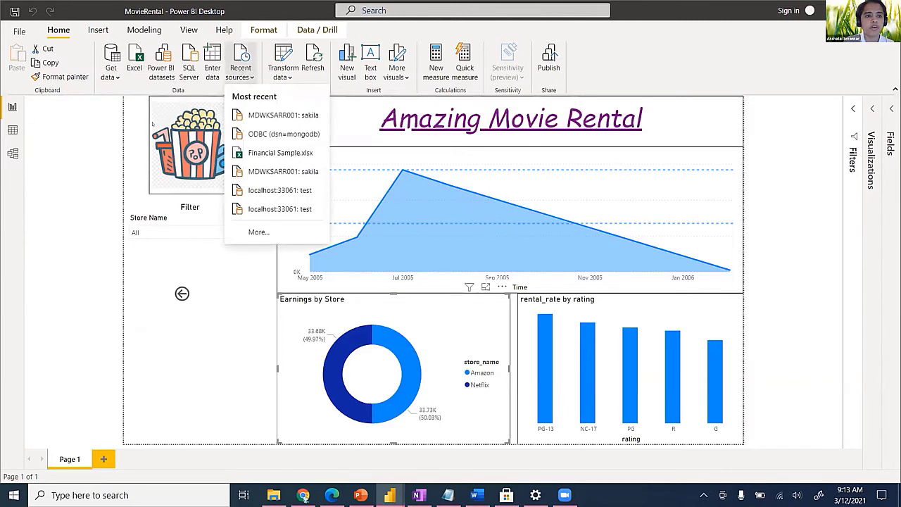
click(56, 147)
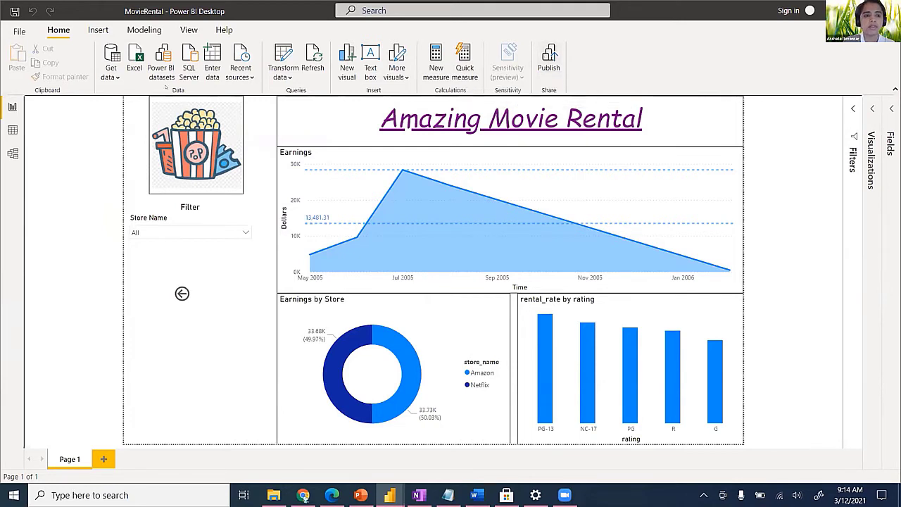
Step: Review the insertable elements by selecting the report's title text box, popcorn image and back button, and view the modeling commands
click(98, 30)
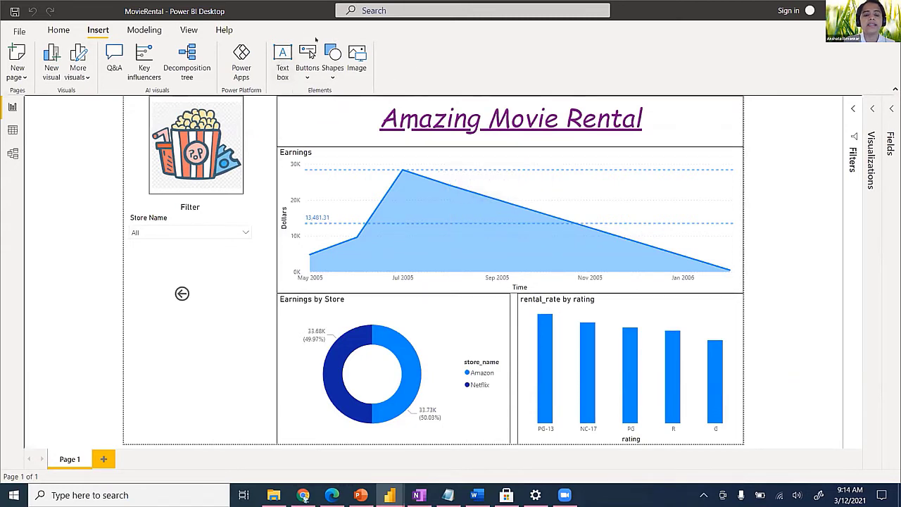
click(466, 114)
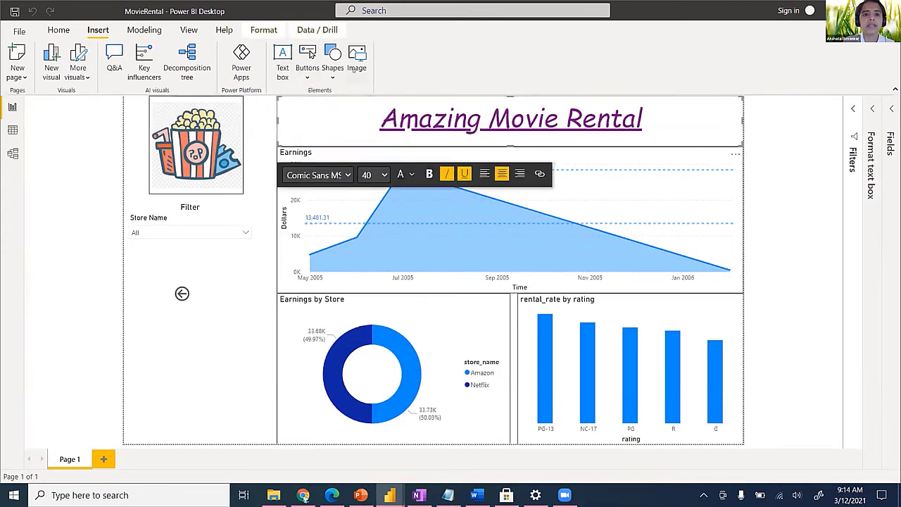
click(185, 292)
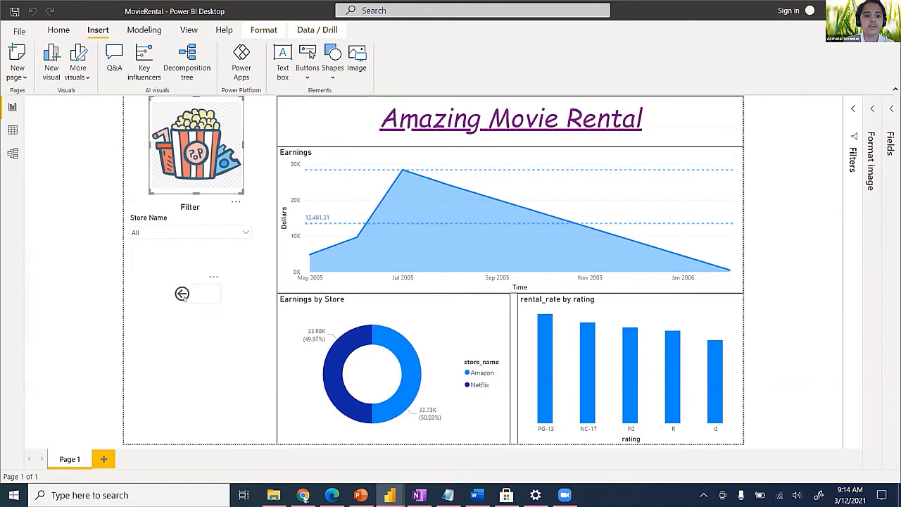
click(190, 293)
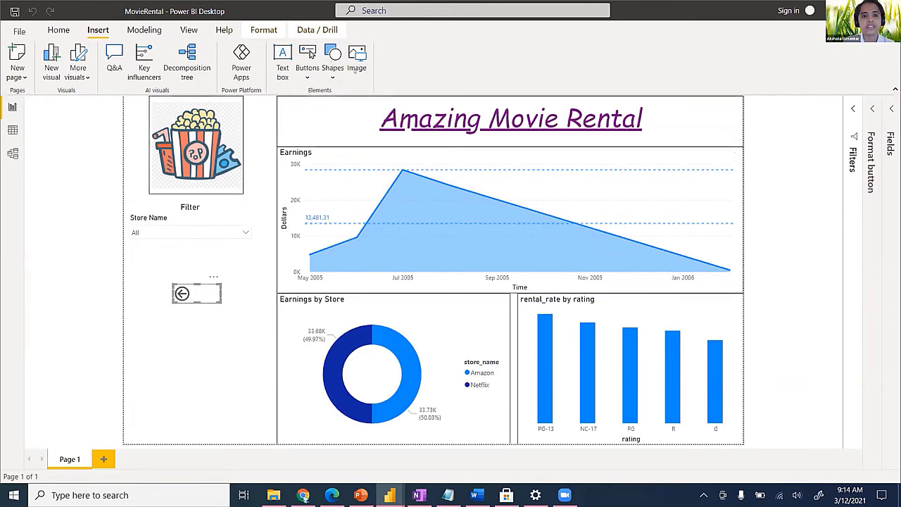
click(139, 32)
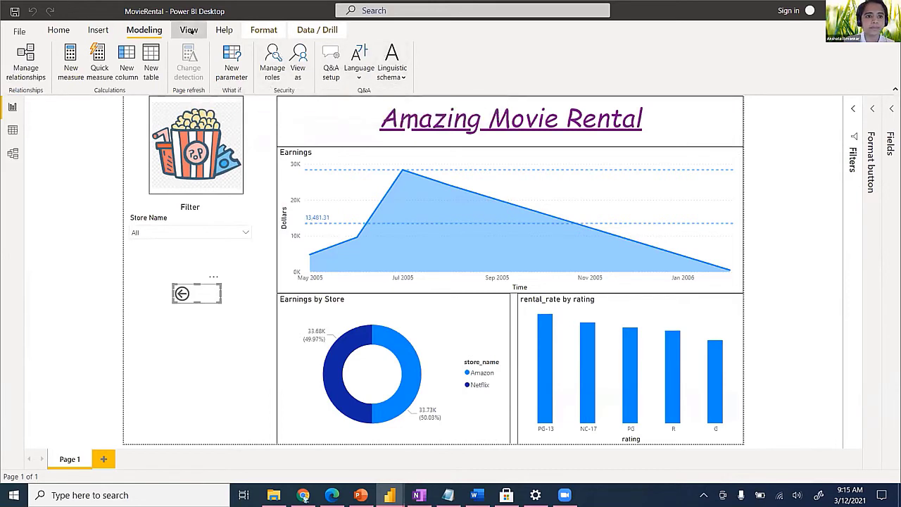
Step: Apply the purple gradient theme to the movie rental report and expand the Filters pane
click(190, 30)
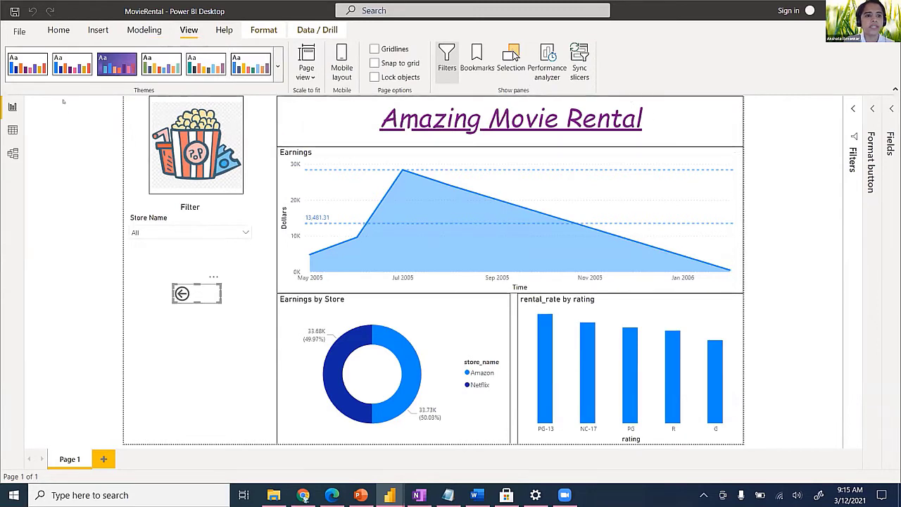
click(107, 64)
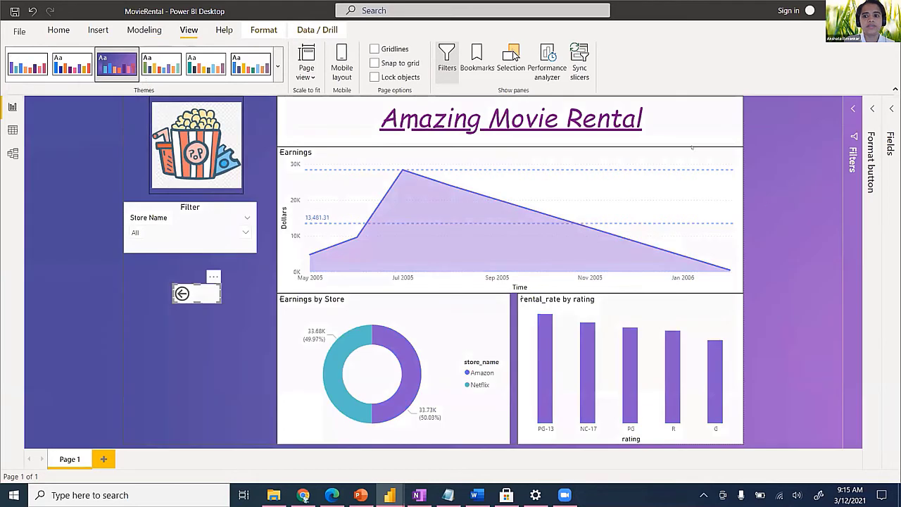
click(849, 115)
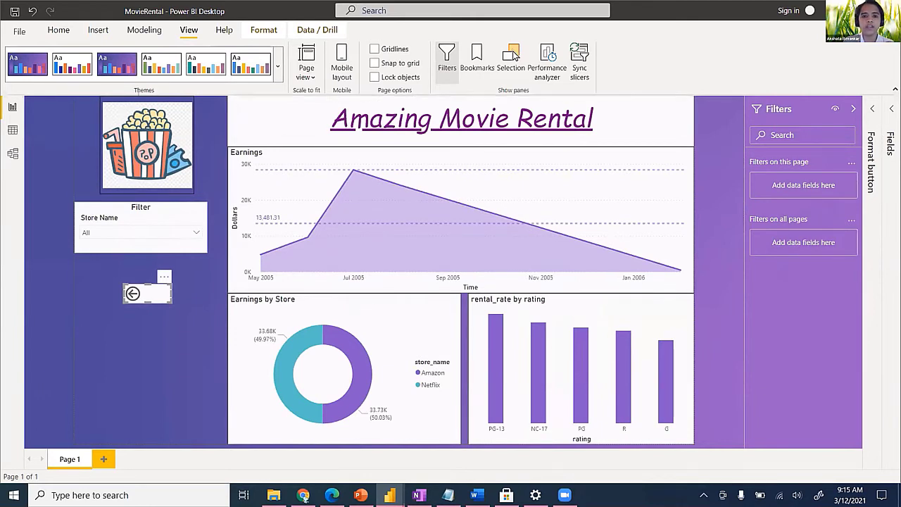
Step: Reapply the white theme with blue visuals to the report and browse the full collection of built-in themes
mouse_move(619, 401)
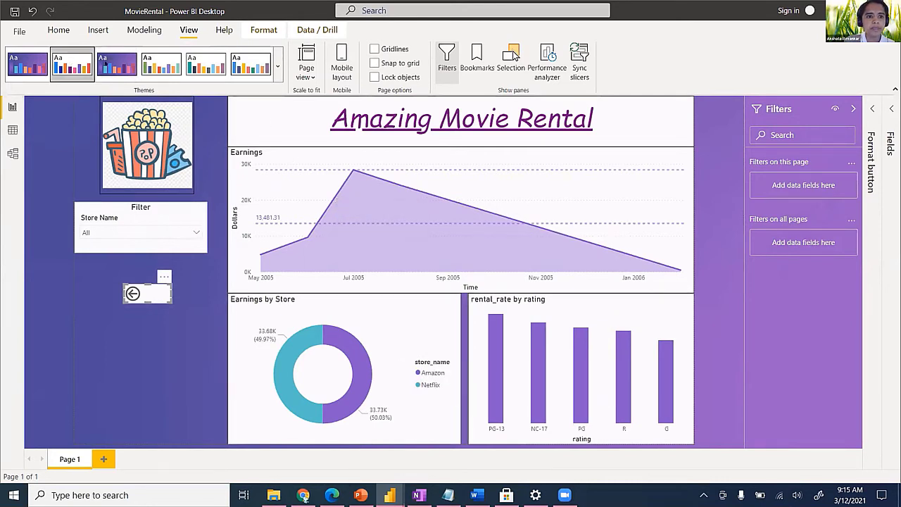
click(71, 62)
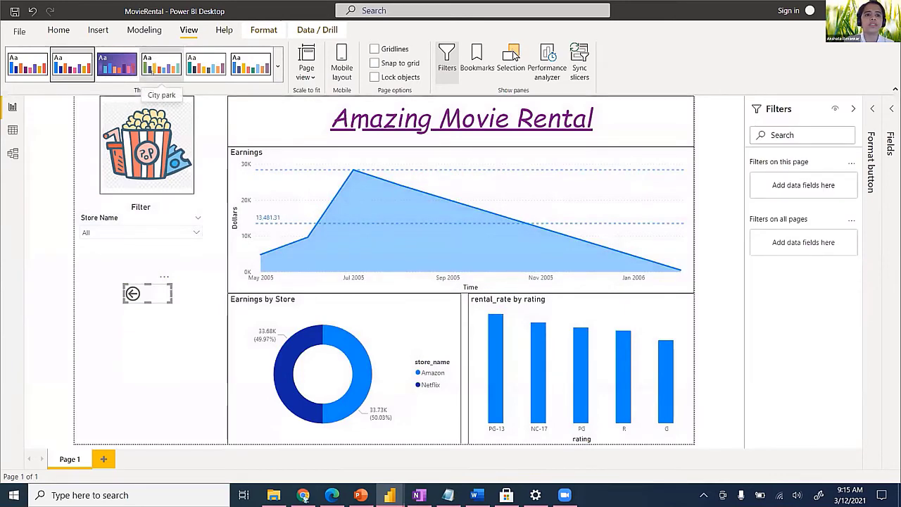
click(278, 65)
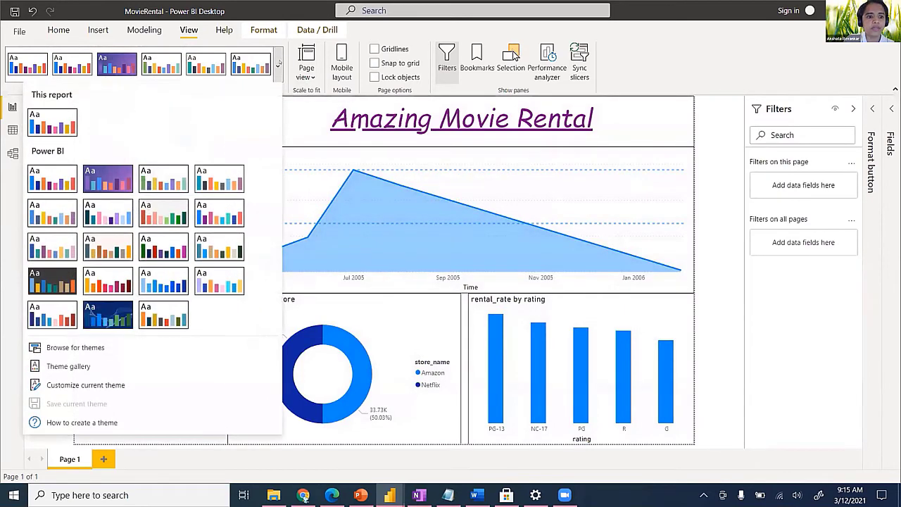
click(278, 65)
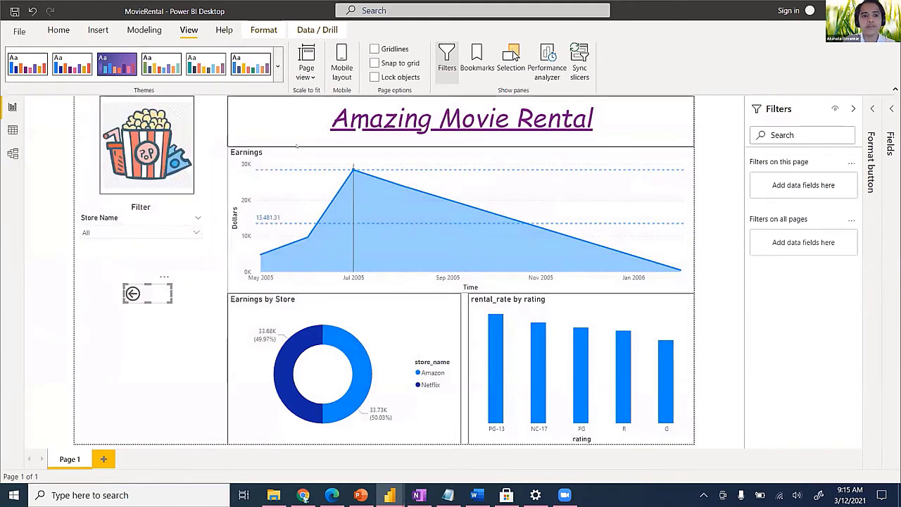
Step: Compare the report page at actual size with the fit-to-page view, and open the mobile layout
click(306, 69)
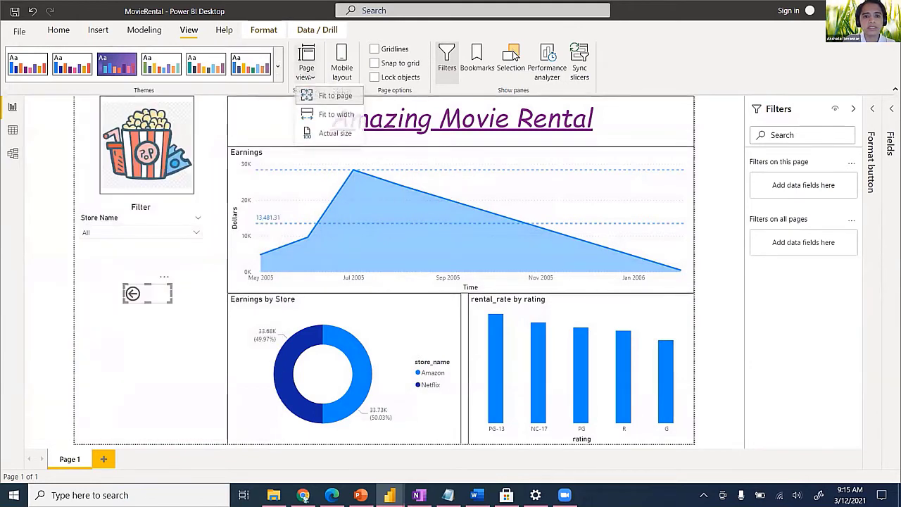
click(325, 133)
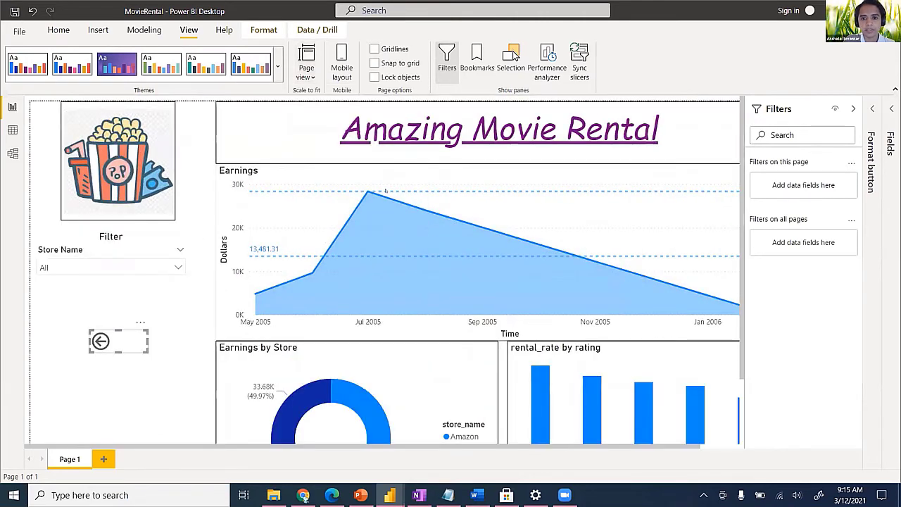
click(307, 69)
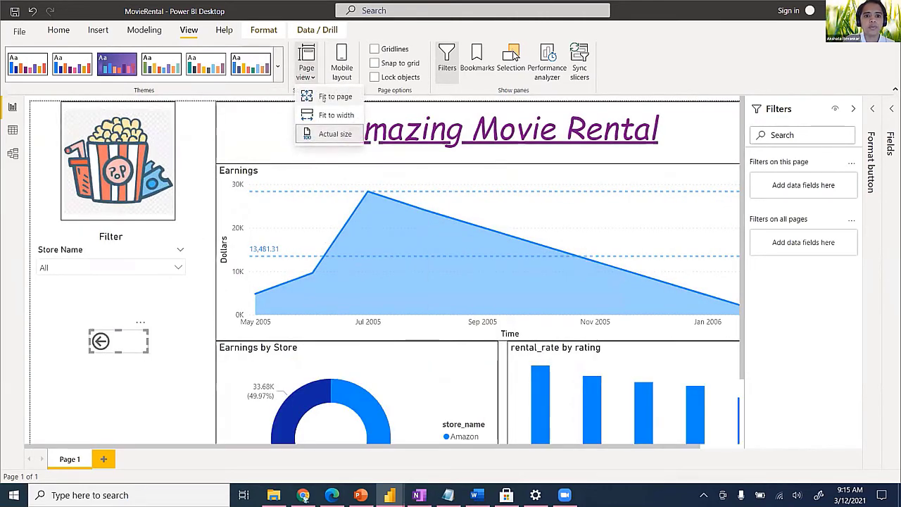
click(326, 97)
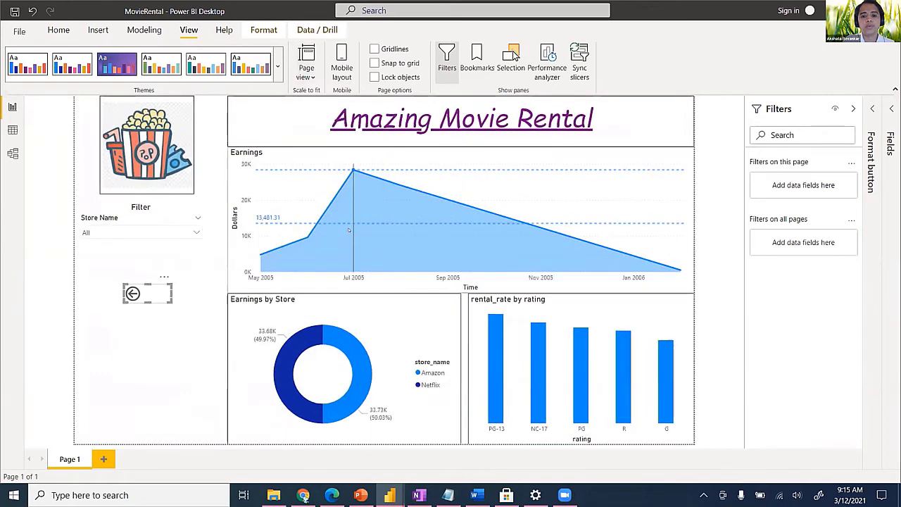
click(341, 62)
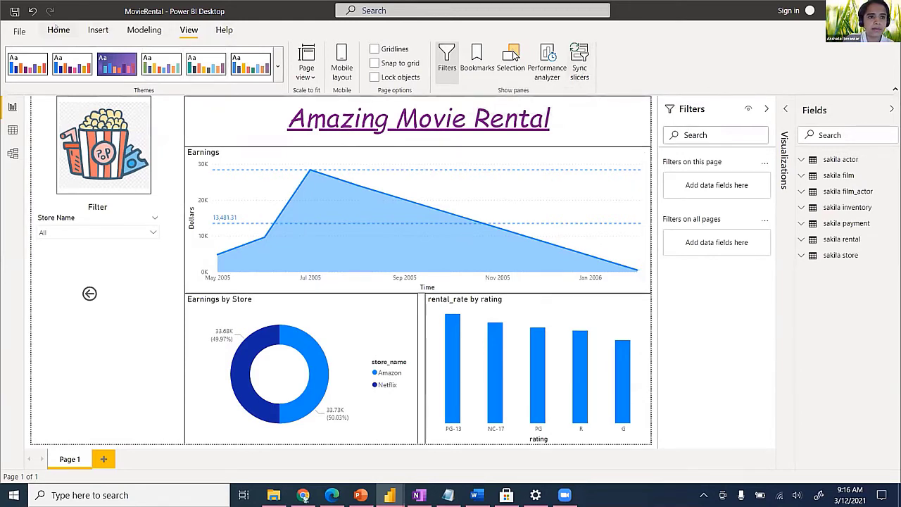
Step: View the file commands with the recent reports list, return to the report and expand the Visualizations pane
click(19, 31)
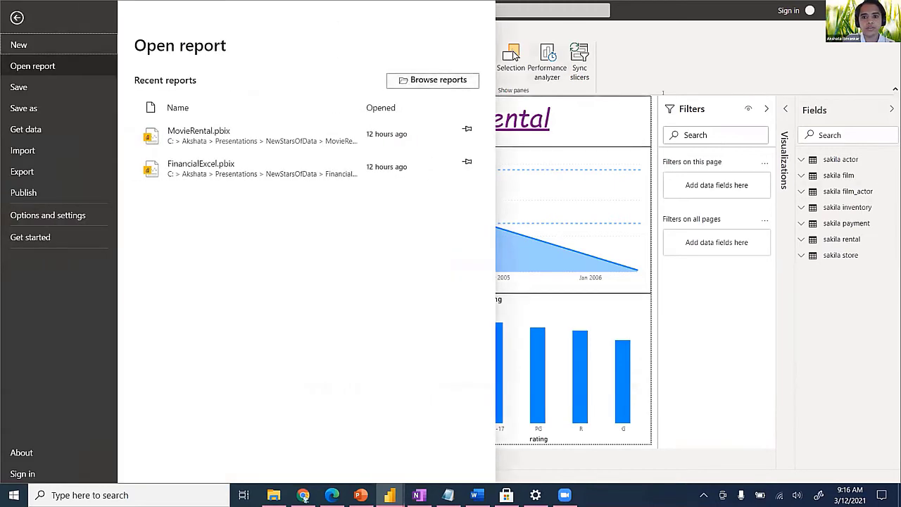
key(Escape)
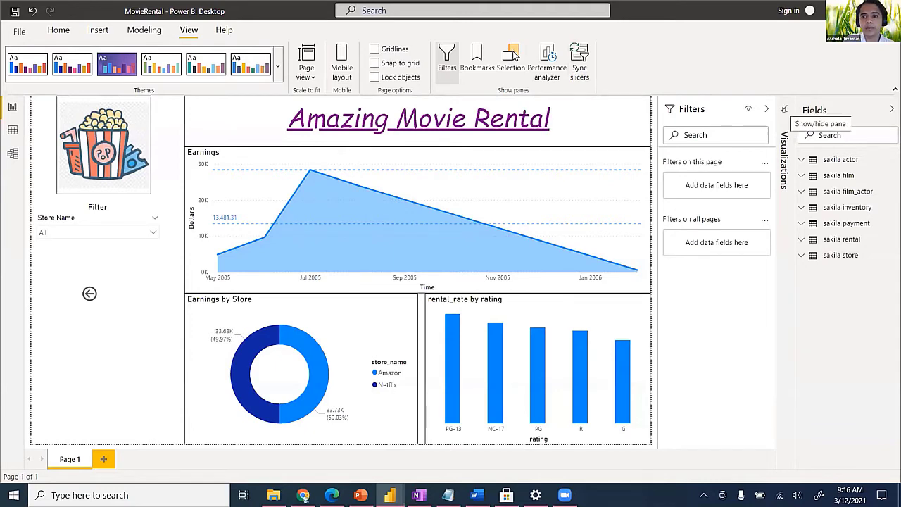
click(784, 109)
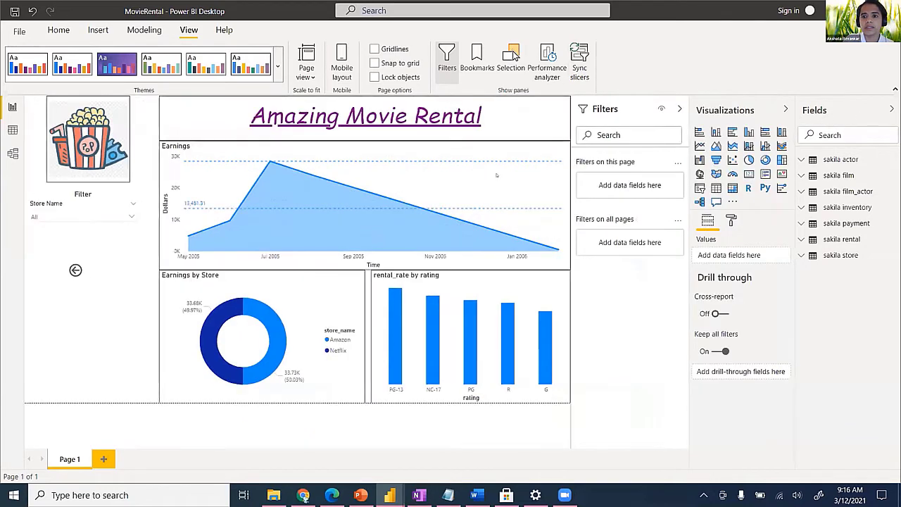
Step: Outline the Filters, Visualizations and Fields panes with an orange rectangle in the screen annotation tool and exit the annotation
click(702, 494)
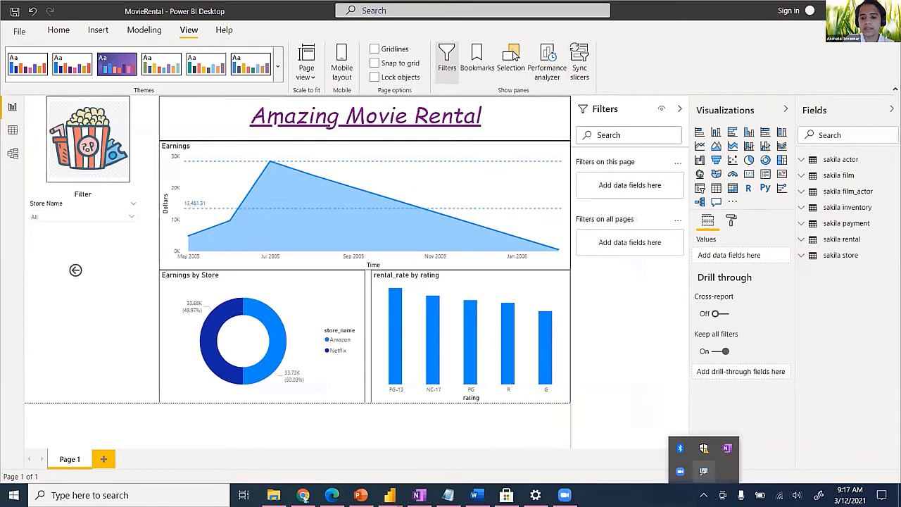
right_click(703, 471)
click(742, 438)
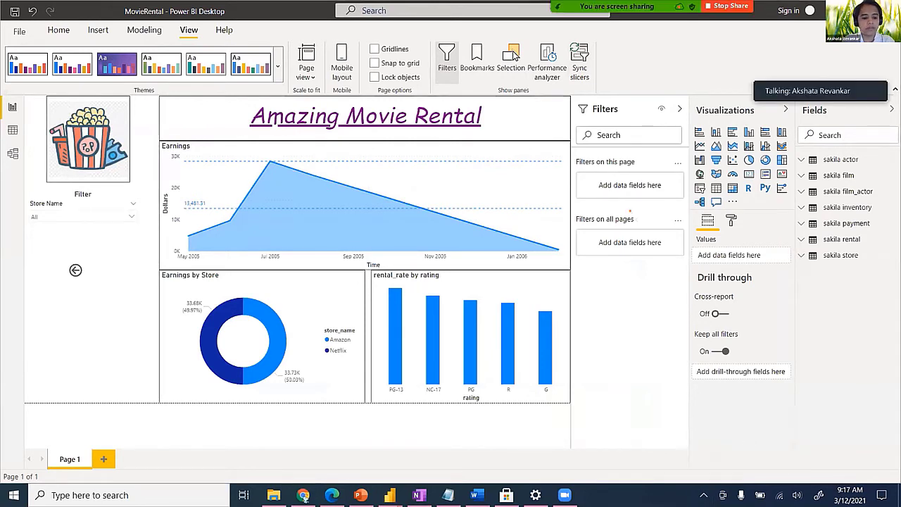
mouse_move(556, 83)
mouse_down()
mouse_move(899, 505)
mouse_move(898, 474)
mouse_move(889, 470)
mouse_up()
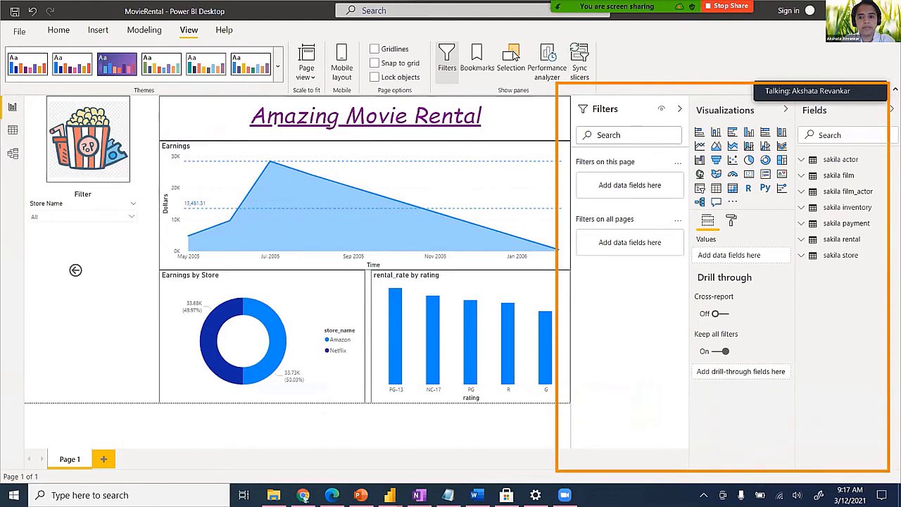
key(Escape)
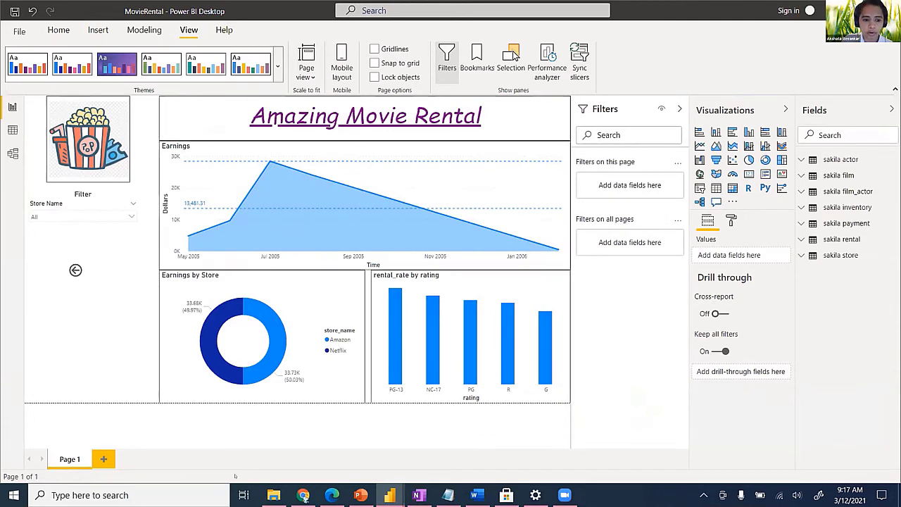
Step: Add a second blank page to the movie rental report and return to Page 1
click(103, 459)
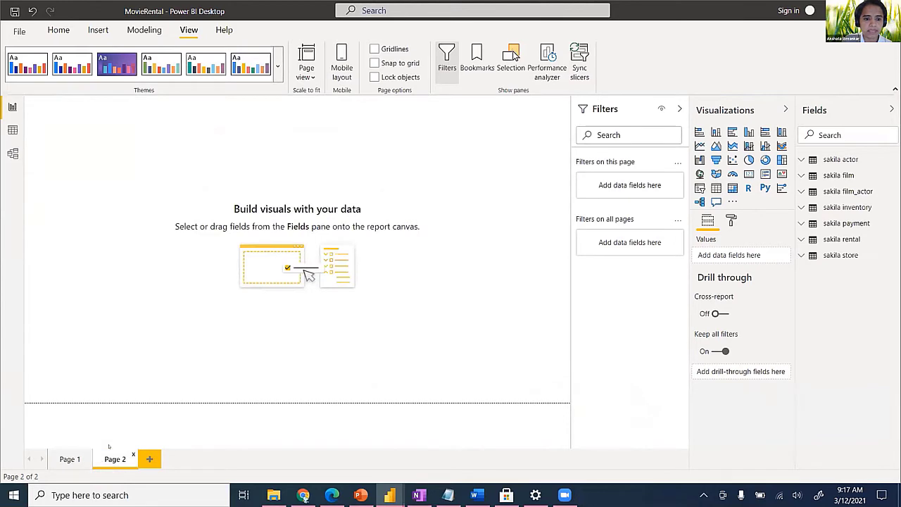
click(70, 459)
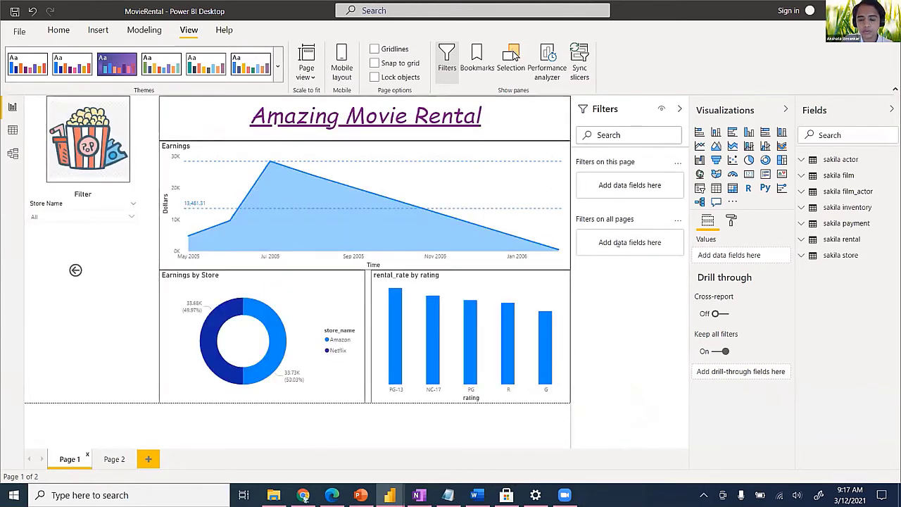
Step: Convert the Earnings area chart to a stacked column chart and finally to a line chart
click(461, 155)
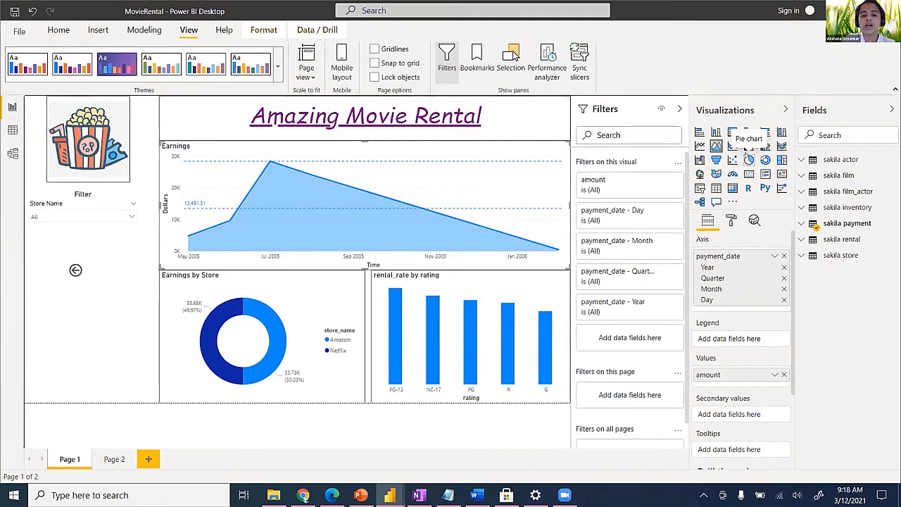
mouse_move(501, 176)
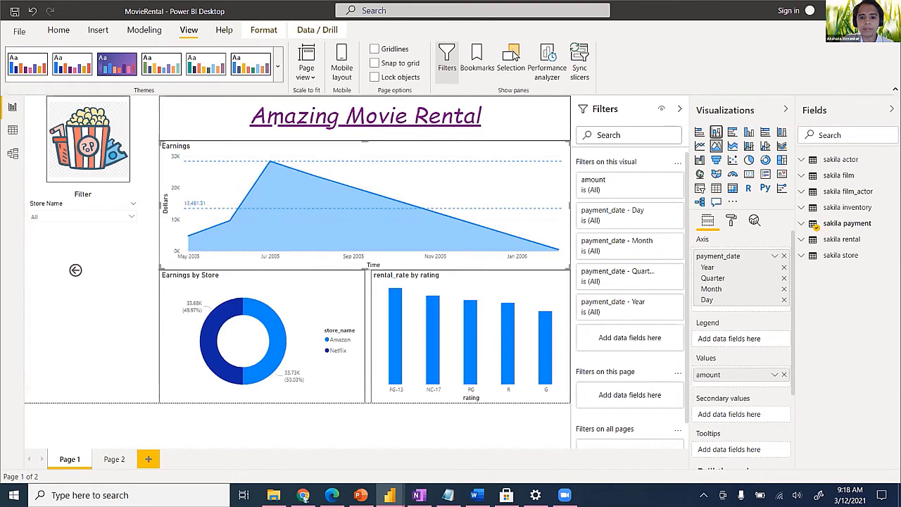
click(716, 132)
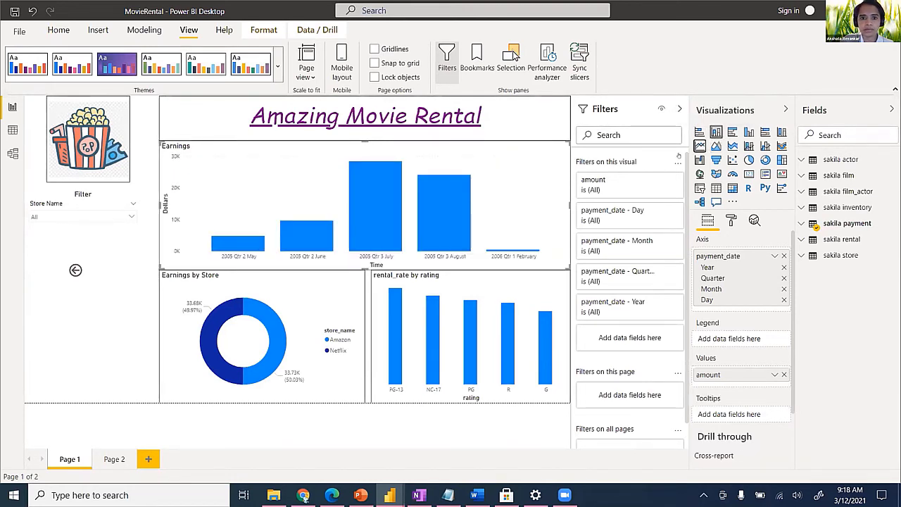
click(700, 145)
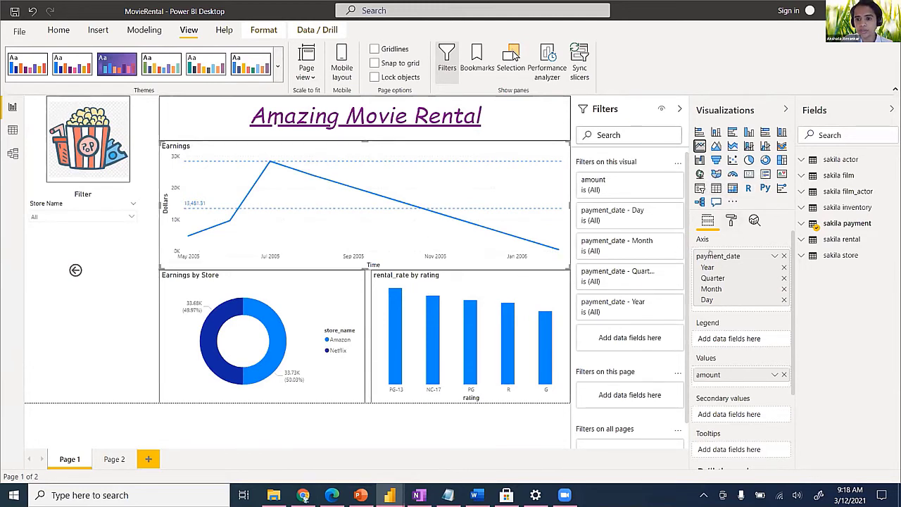
Step: Review the Earnings line chart's field wells, drill-through settings and formatting options
scroll(708, 335, down, 3)
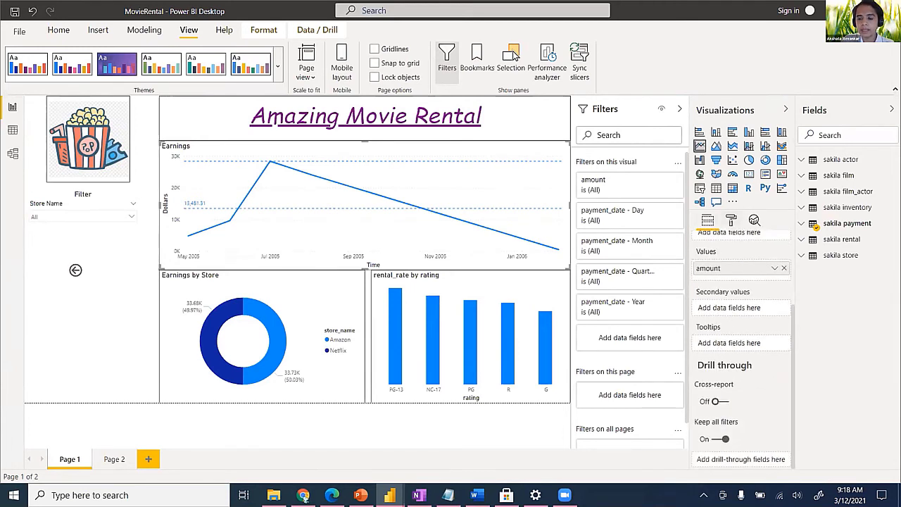
click(731, 219)
mouse_move(306, 191)
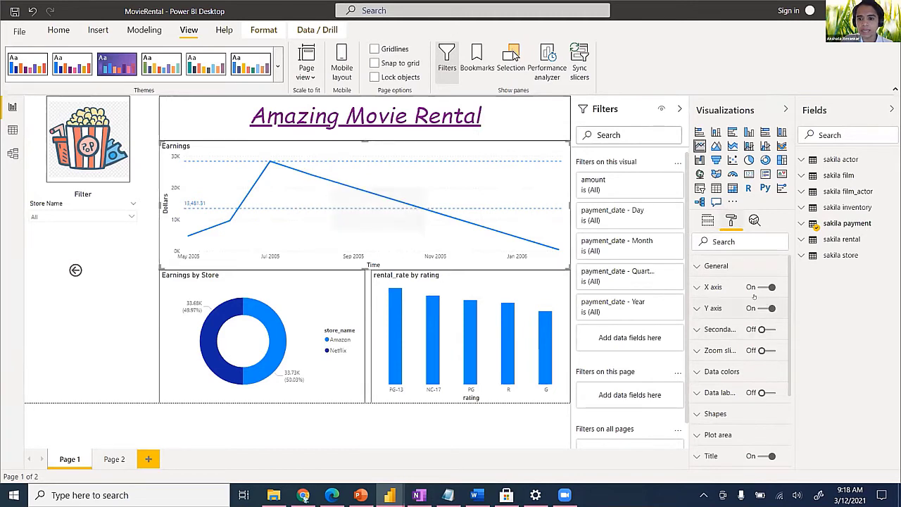
scroll(737, 372, down, 3)
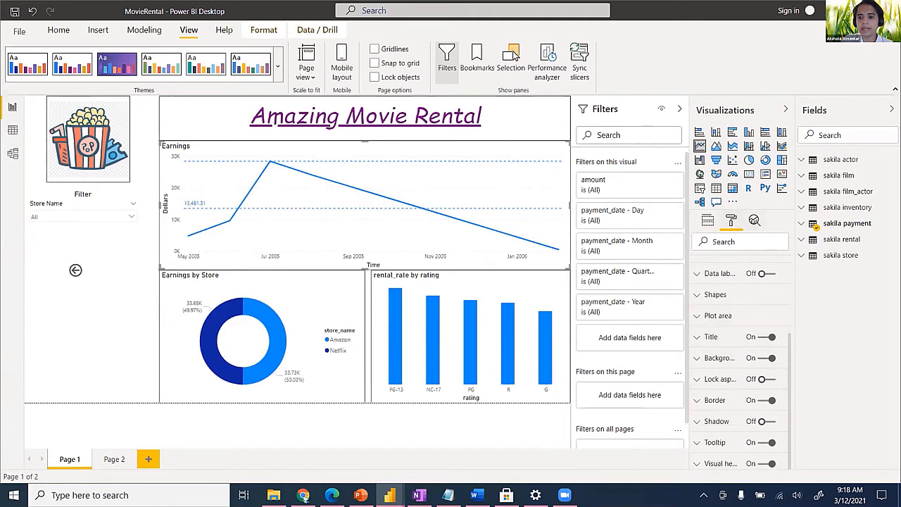
Step: View the analytics options of the Earnings chart, collapsing its max line and average line settings
click(754, 220)
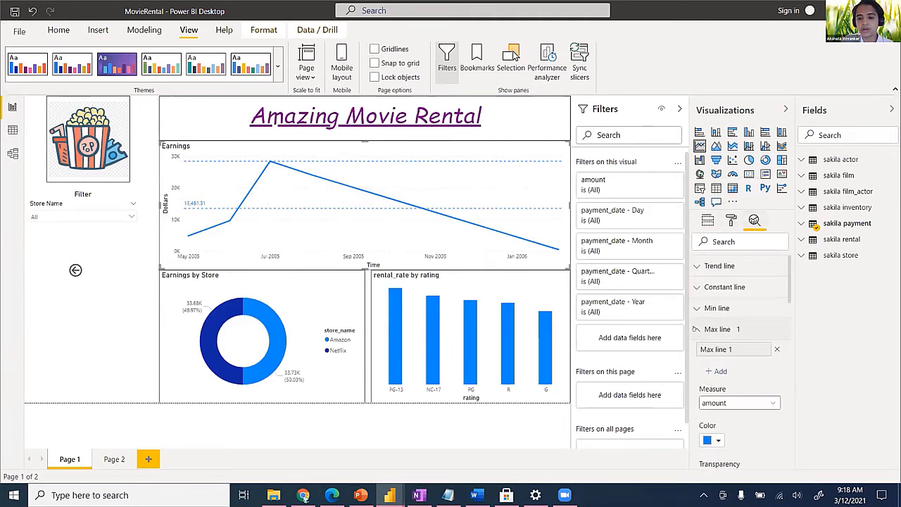
click(695, 328)
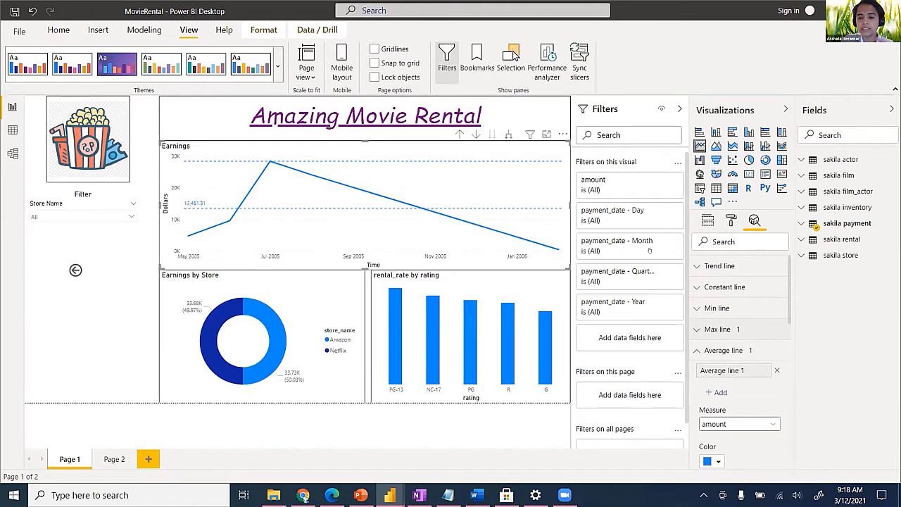
click(696, 350)
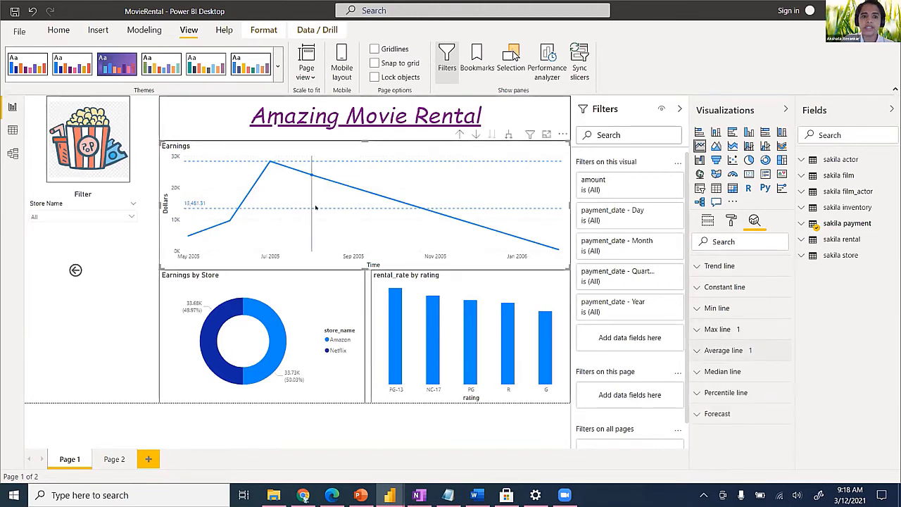
mouse_move(314, 207)
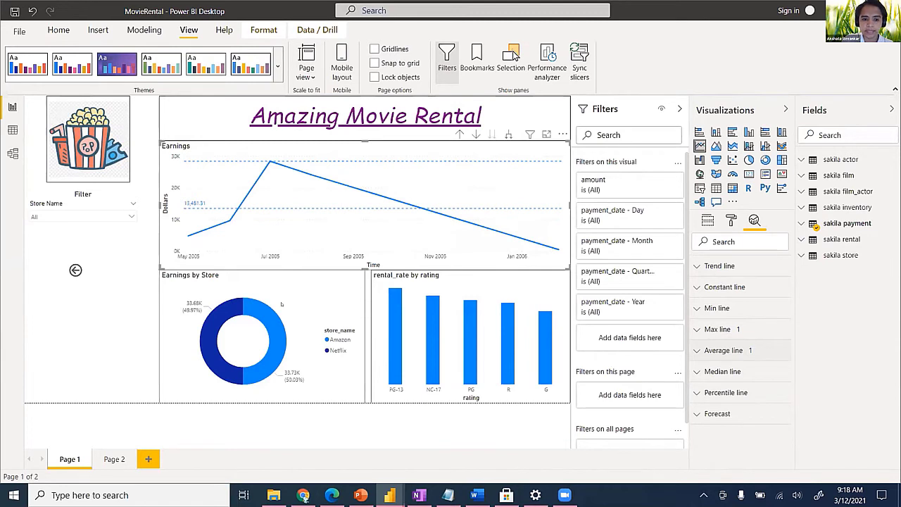
Step: Check the analytics options for the Earnings by Store donut chart and the Earnings chart's constant, max and average line settings
click(281, 304)
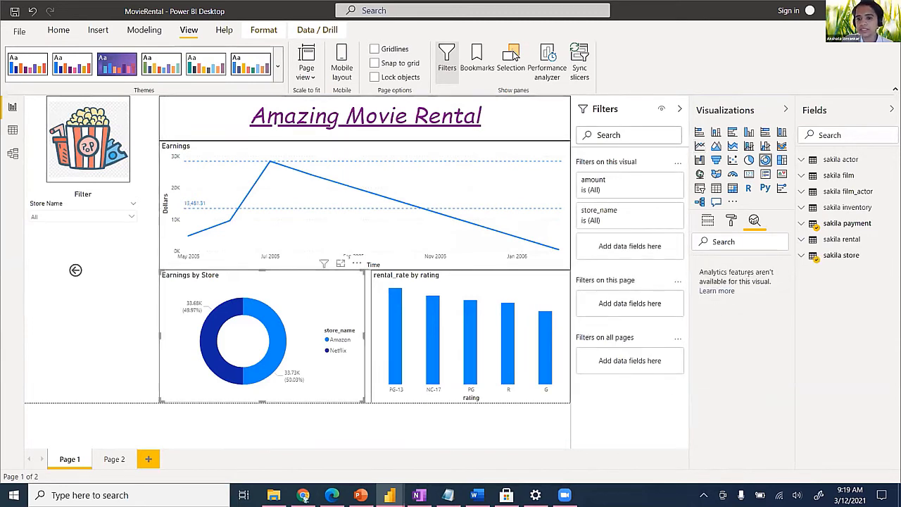
click(416, 178)
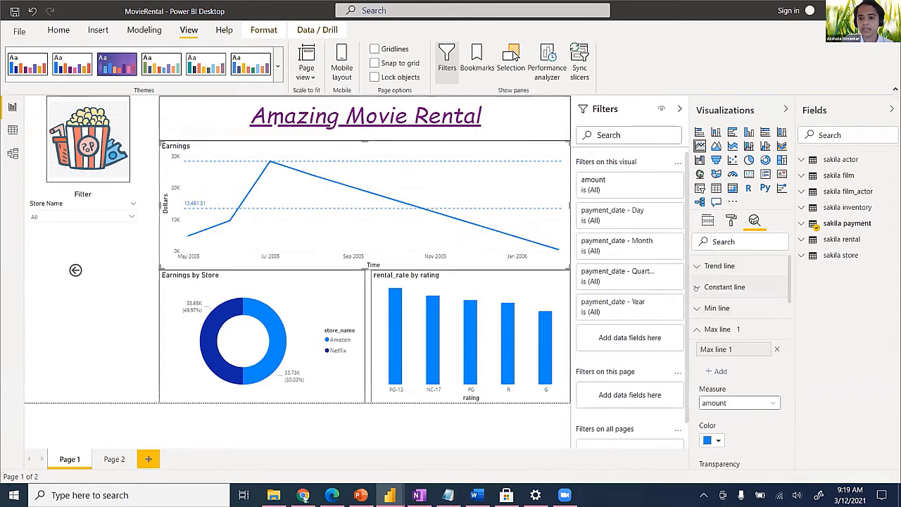
click(697, 287)
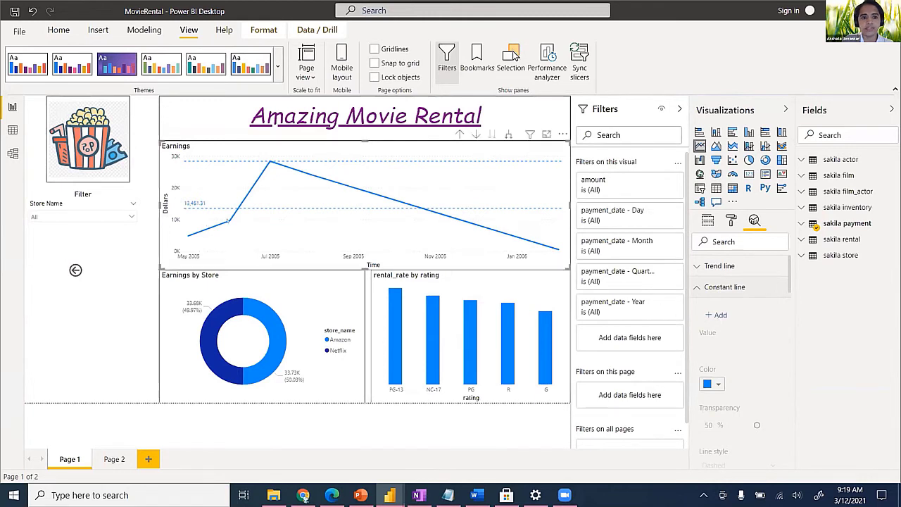
click(696, 287)
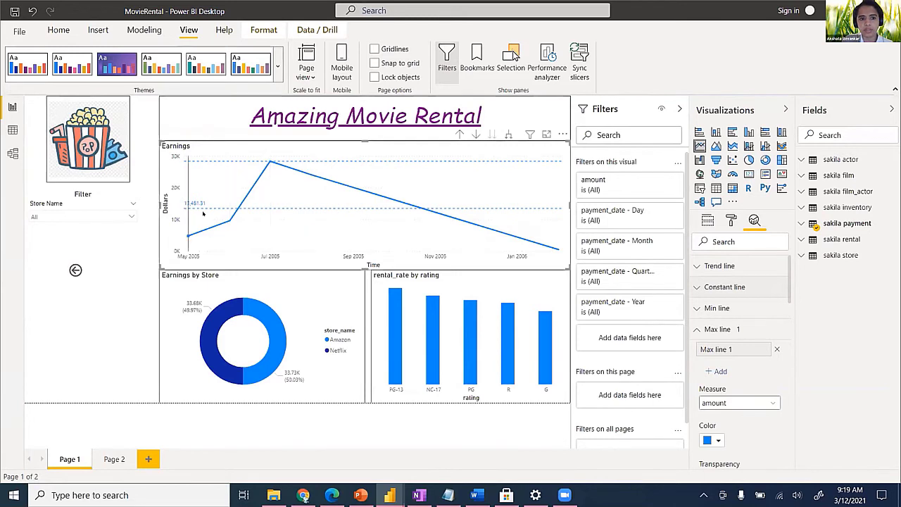
click(697, 329)
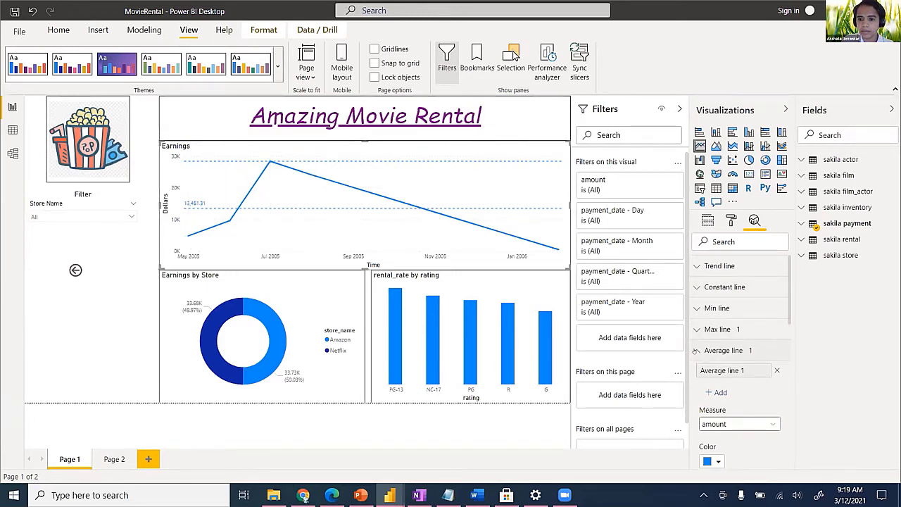
click(696, 351)
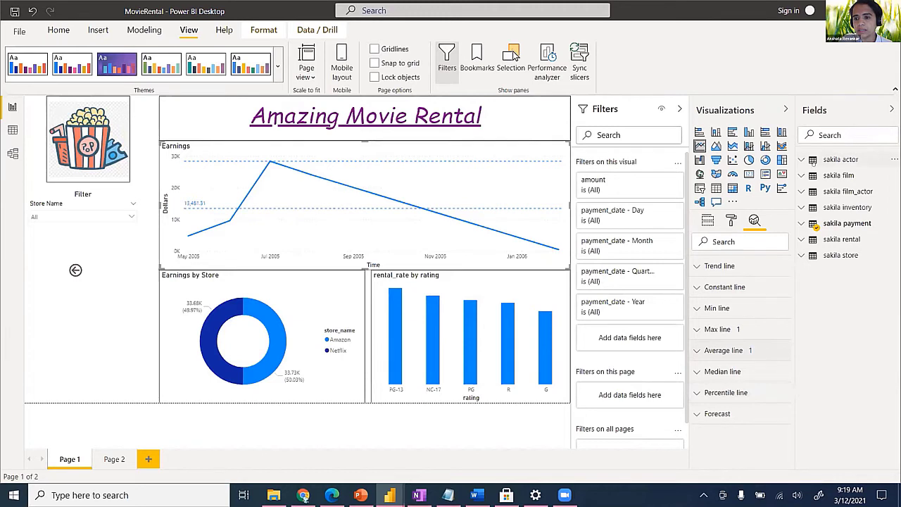
Step: Expand the sakila actor table to view its fields
click(800, 160)
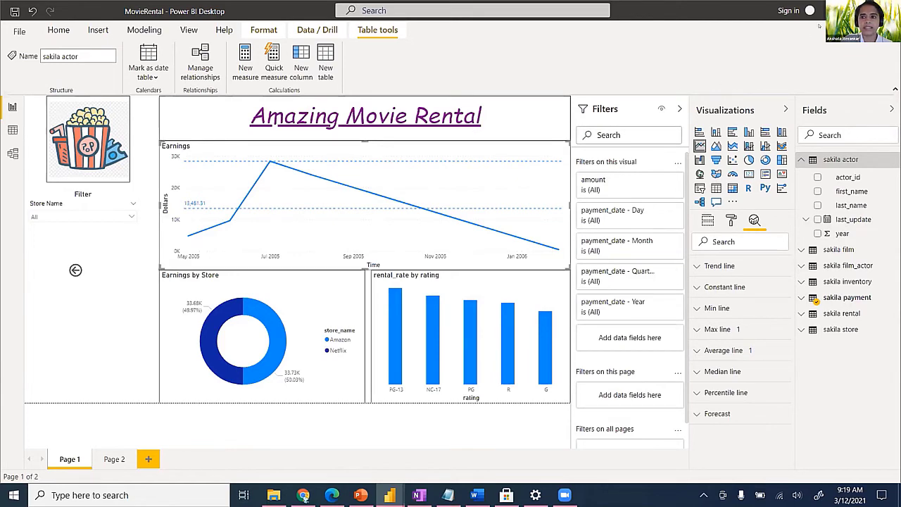
Step: Switch to the untitled Power BI Desktop report and dismiss its start screen to show the blank canvas
mouse_move(392, 495)
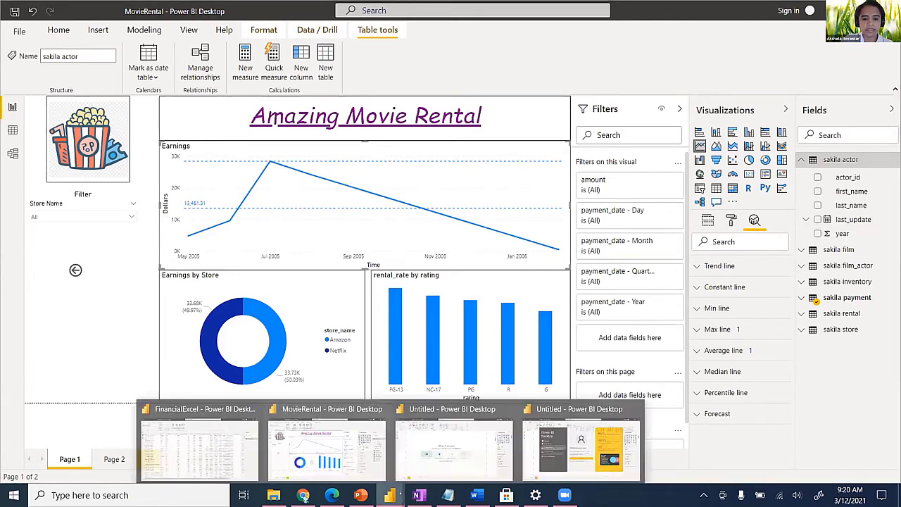
click(574, 445)
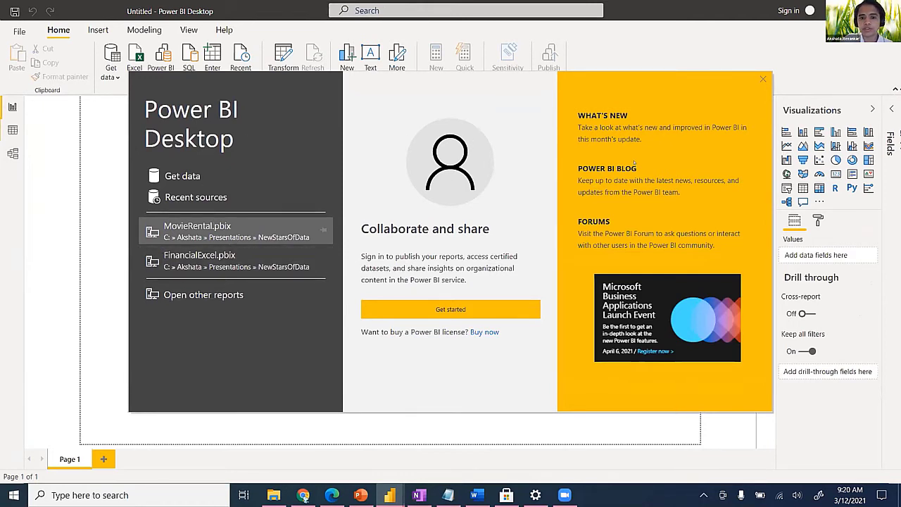
click(763, 78)
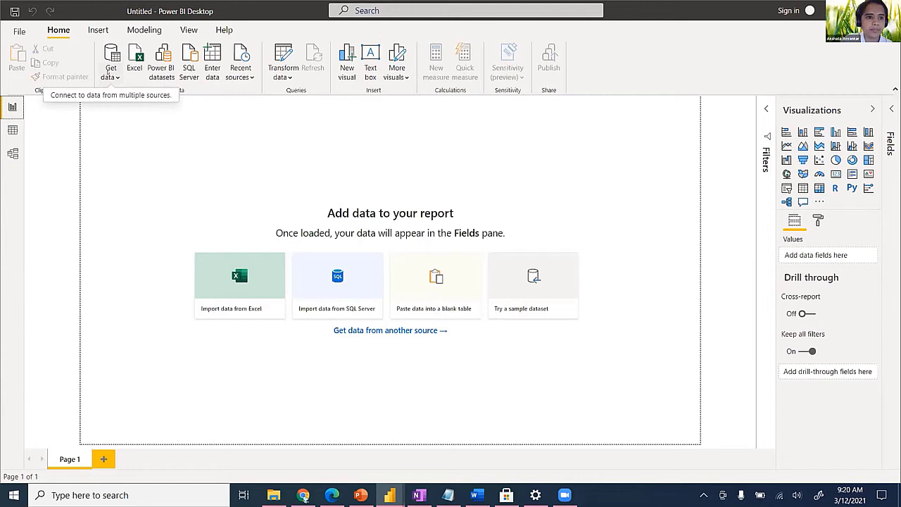
Step: Look through the full list of data source connectors, checking the Database and File categories
click(110, 70)
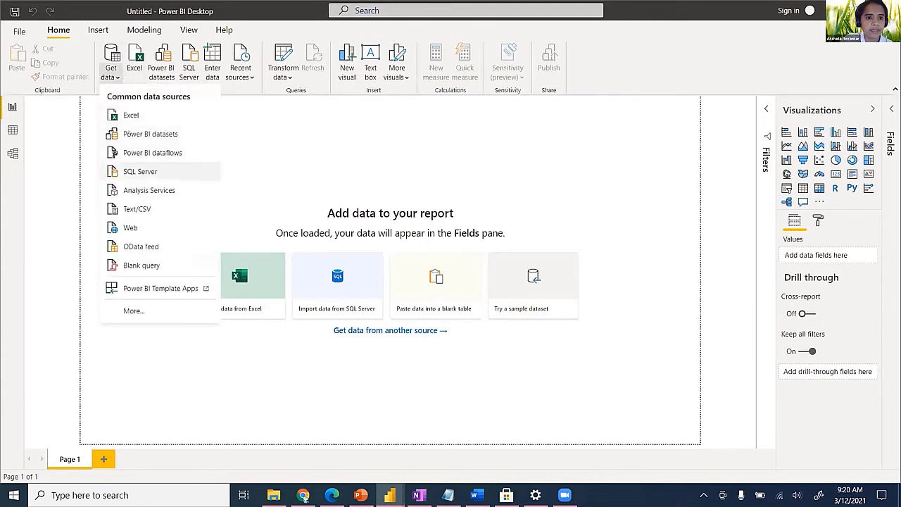
click(134, 309)
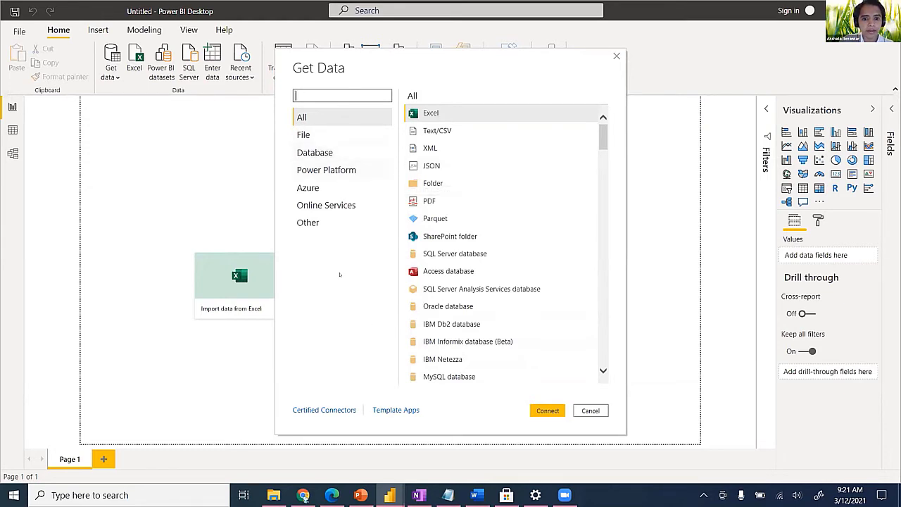
click(313, 134)
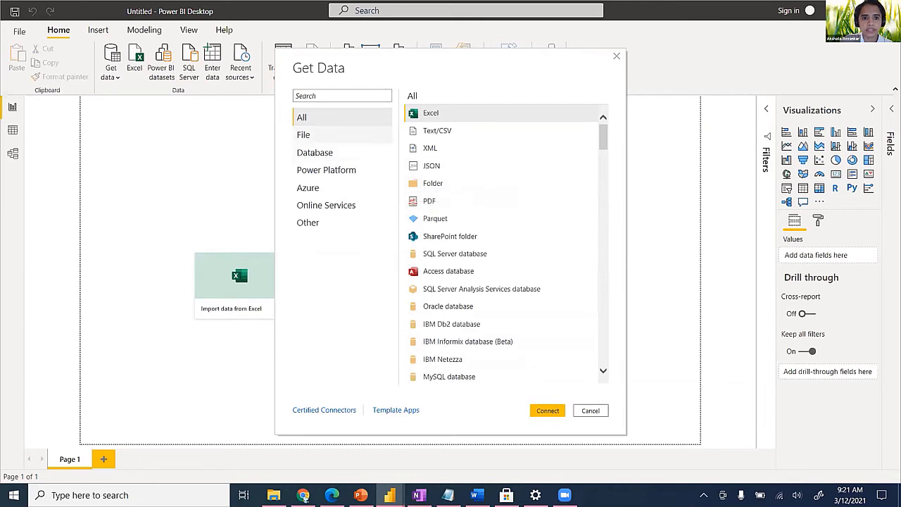
click(314, 152)
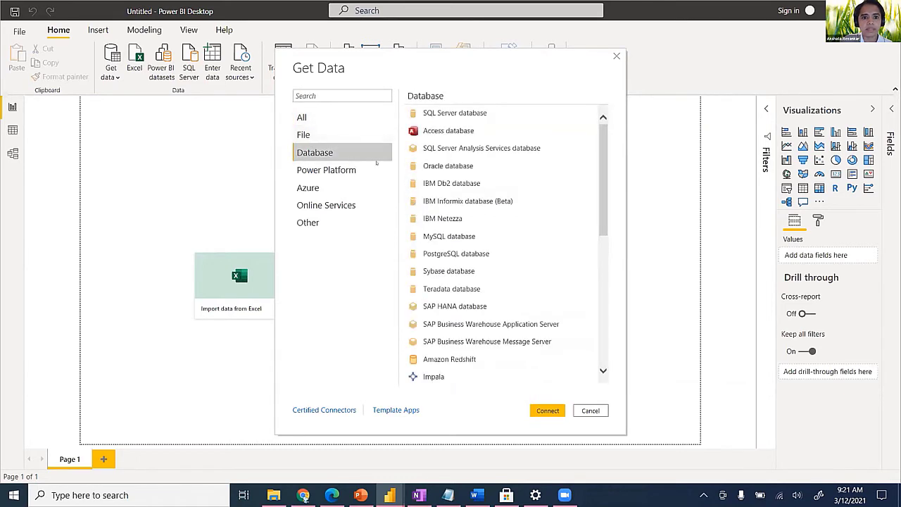
click(302, 134)
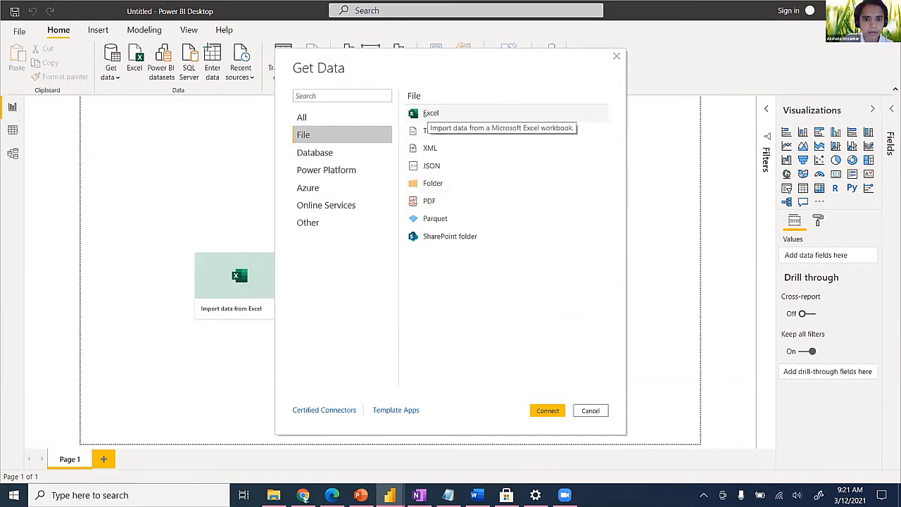
Step: Connect to an Excel data source using the Financial Sample.xlsx workbook from the NewStarsOfData folder
click(438, 122)
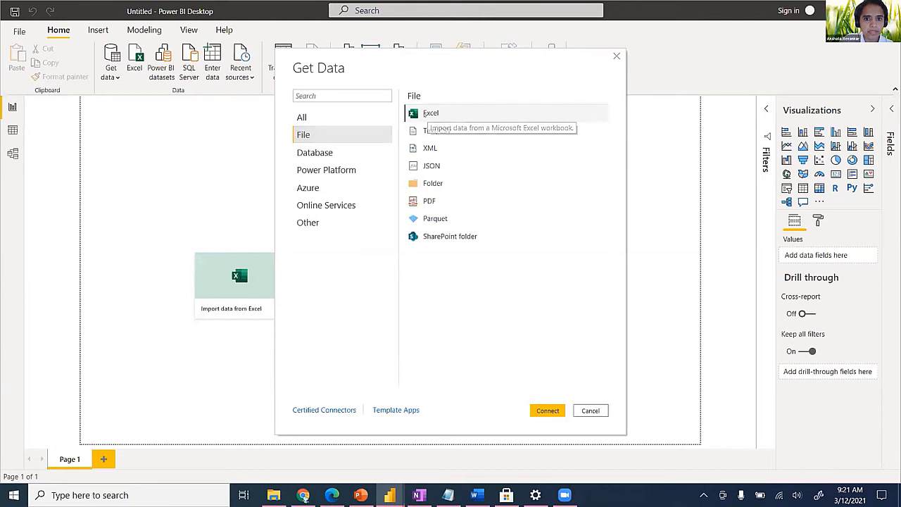
click(547, 410)
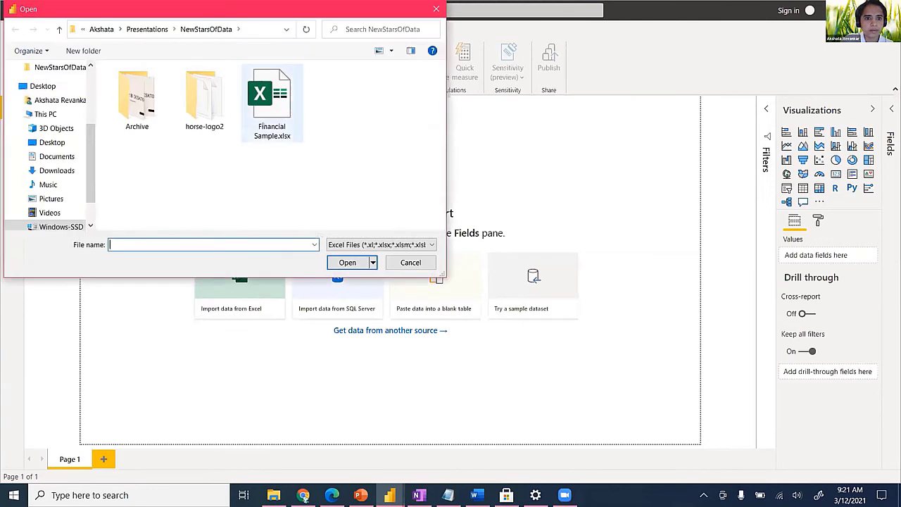
click(271, 102)
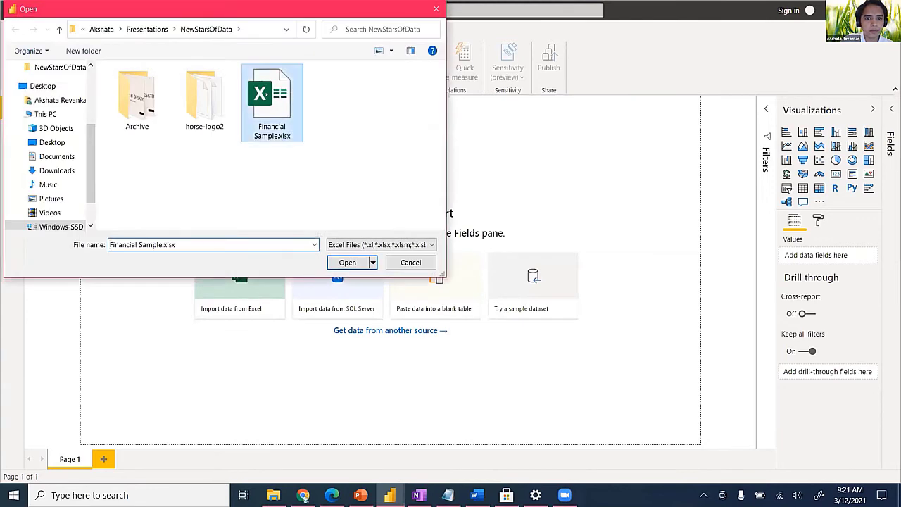
click(346, 262)
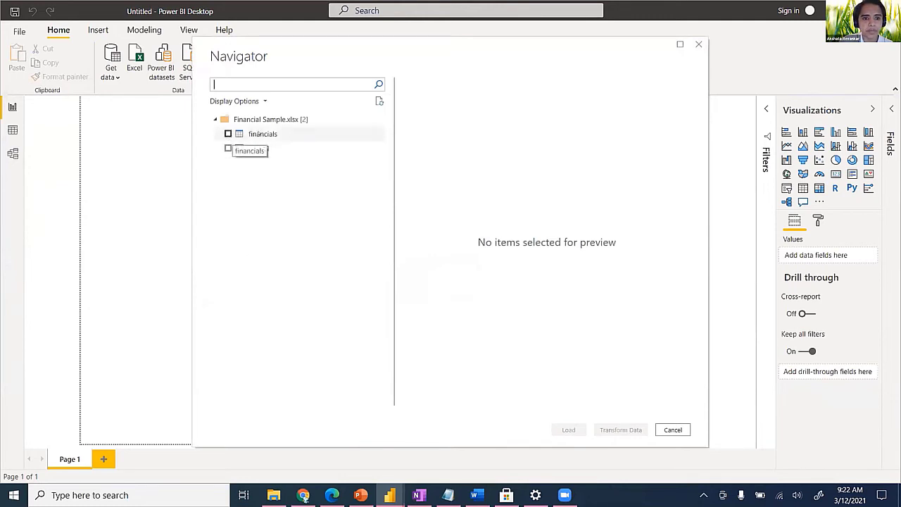
Step: Compare the previews of the financials table and Sheet1, and load only the financials table into the report
click(248, 134)
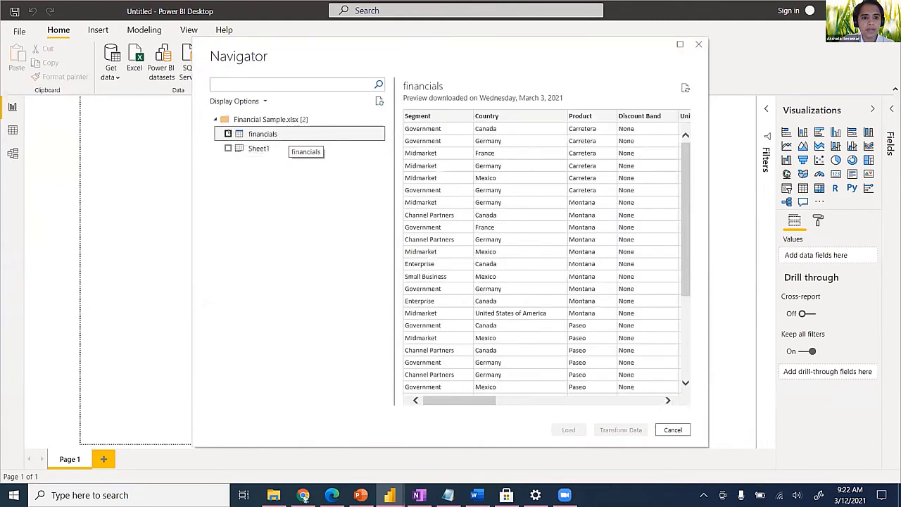
click(257, 148)
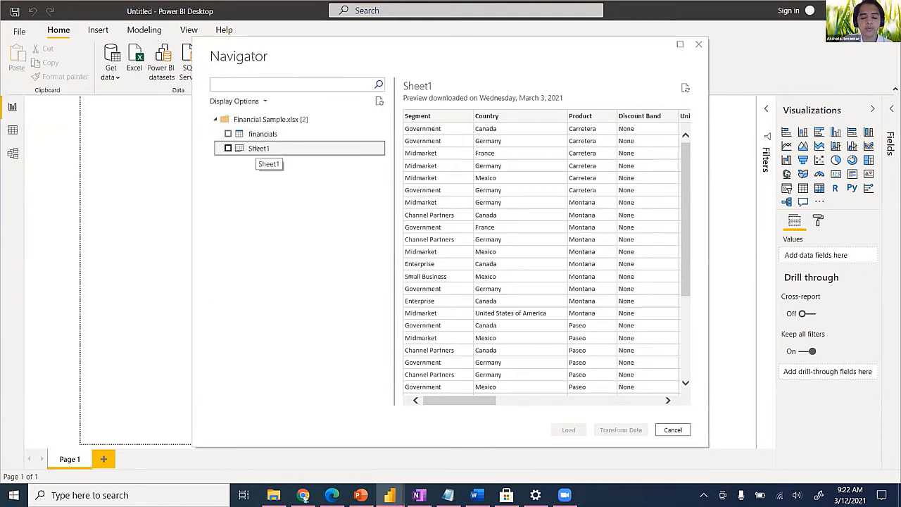
click(256, 135)
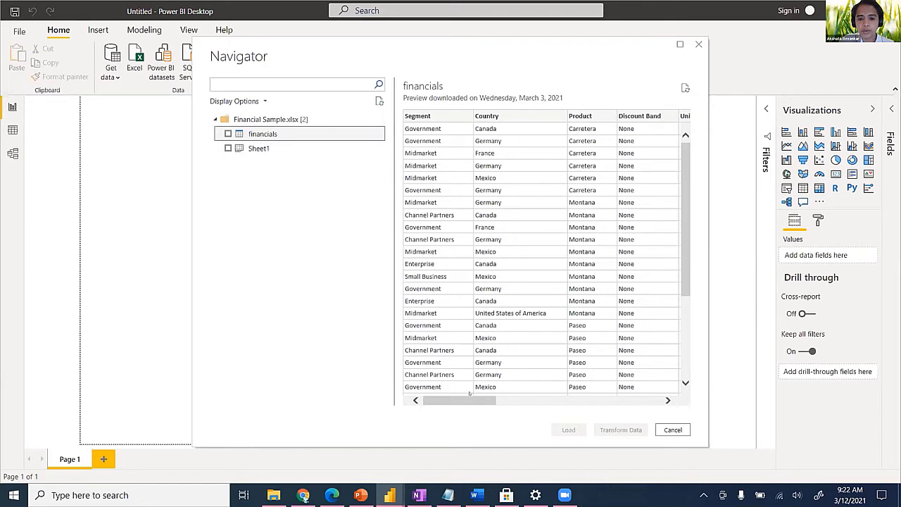
drag(467, 398, 686, 416)
drag(624, 400, 454, 400)
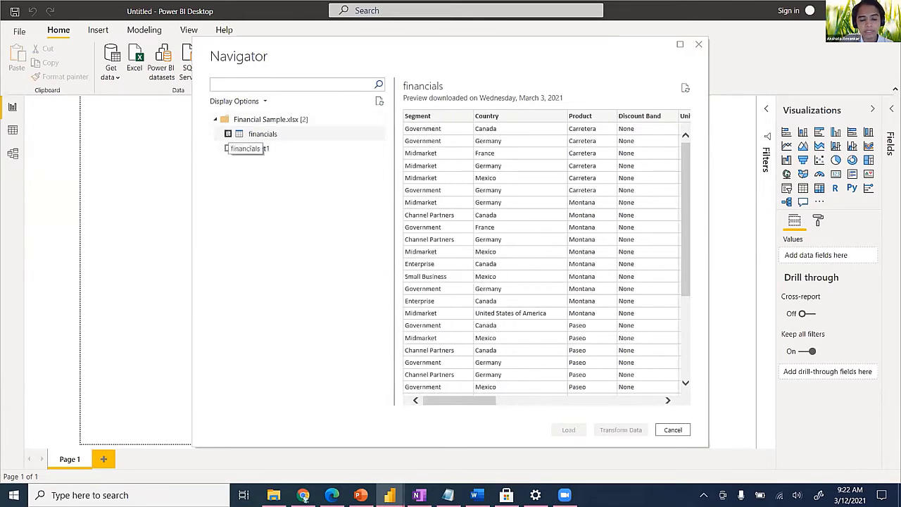
click(228, 133)
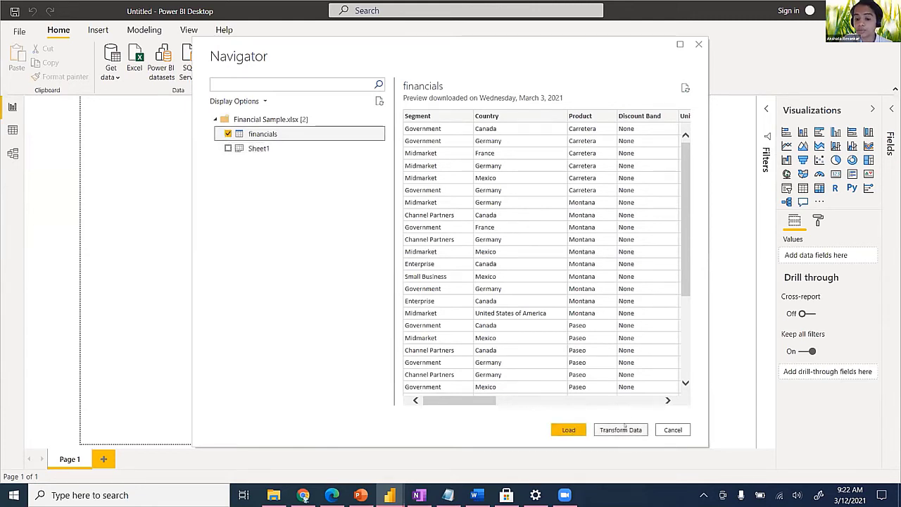
click(568, 429)
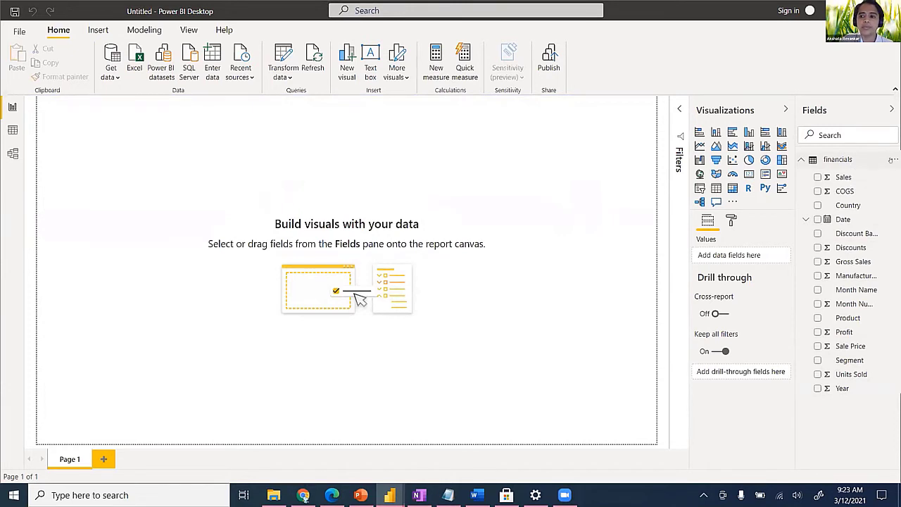
Step: Delete the financials table from the report and confirm the deletion
click(891, 160)
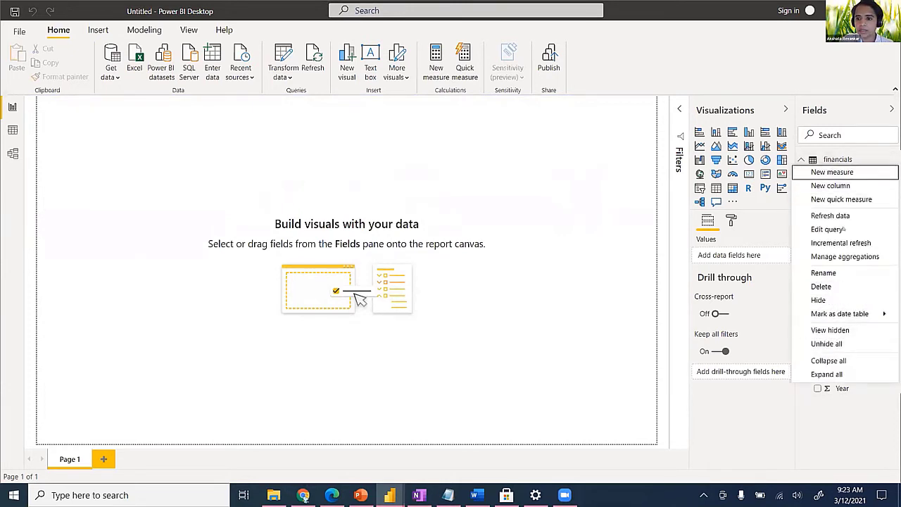
click(822, 287)
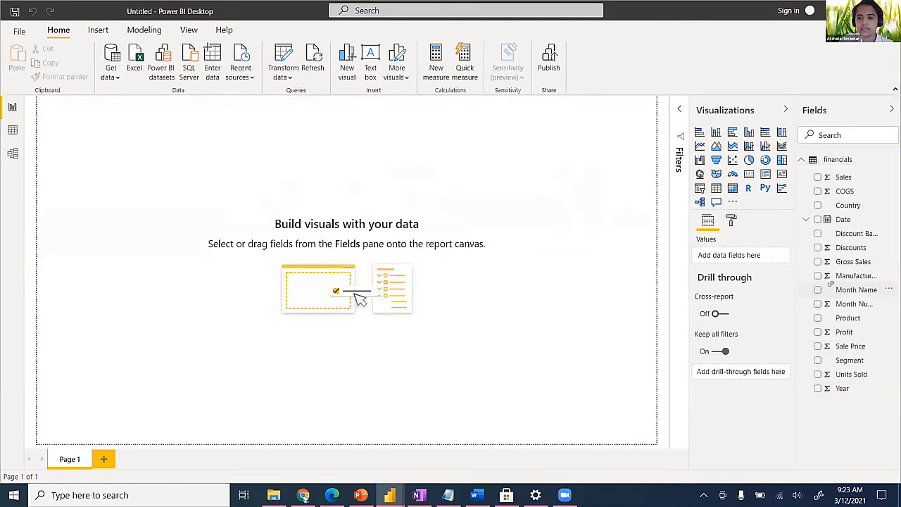
click(504, 262)
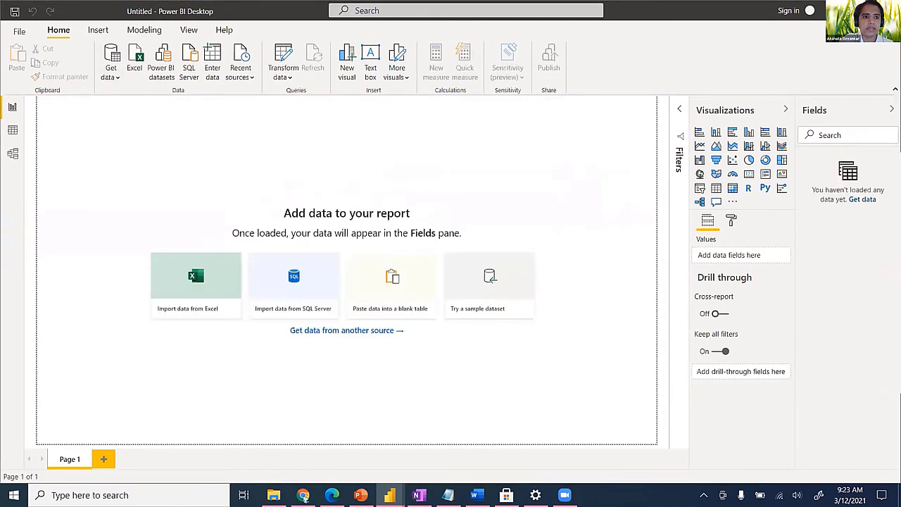
Step: Reconnect to the recent source Financial Sample.xlsx and open its financials table in Power Query Editor for transformation
click(109, 72)
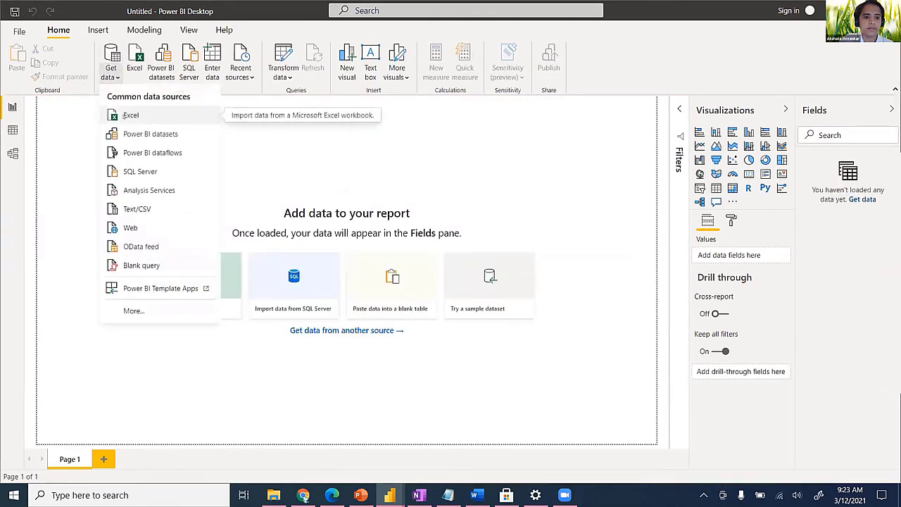
click(240, 69)
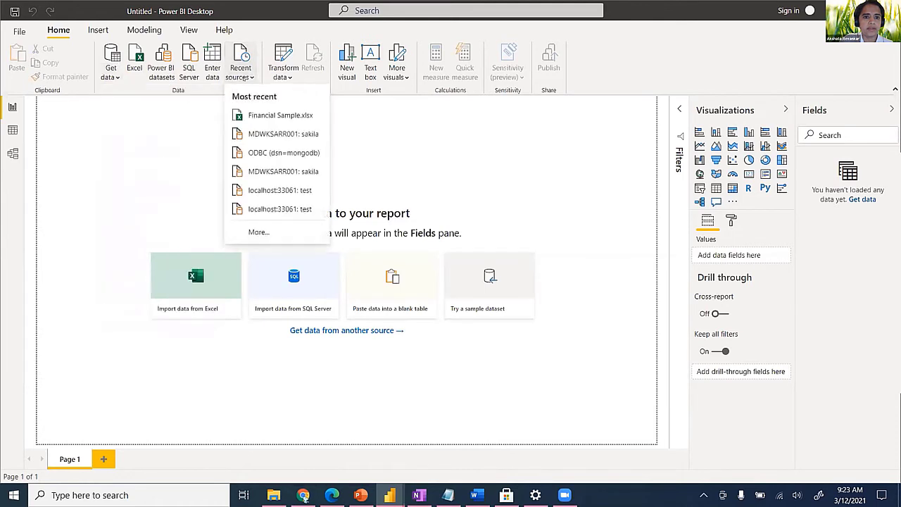
click(269, 116)
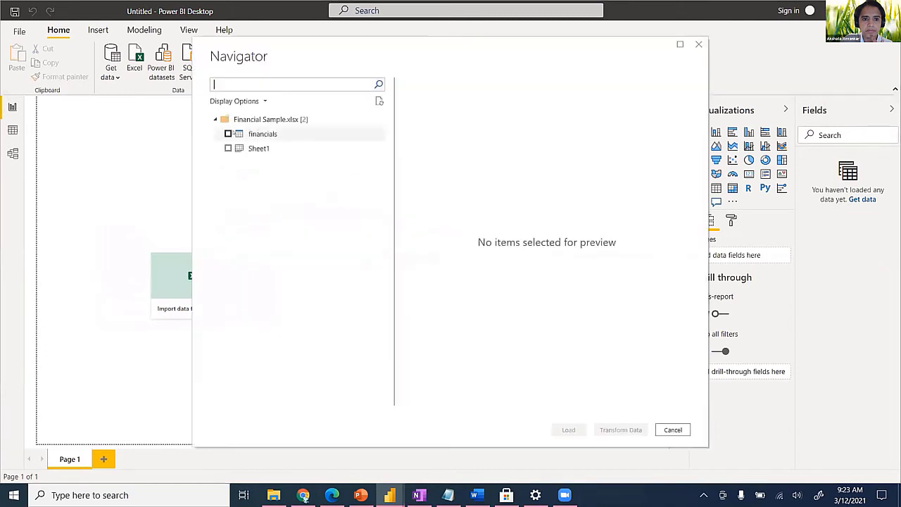
click(228, 134)
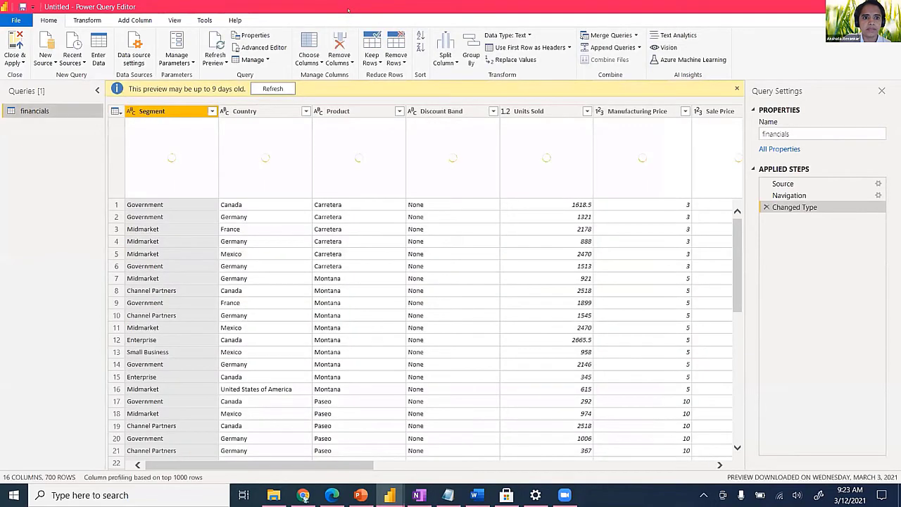
Step: Shrink the Power Query Editor window to reveal the report window behind it, and maximize it again
double_click(345, 9)
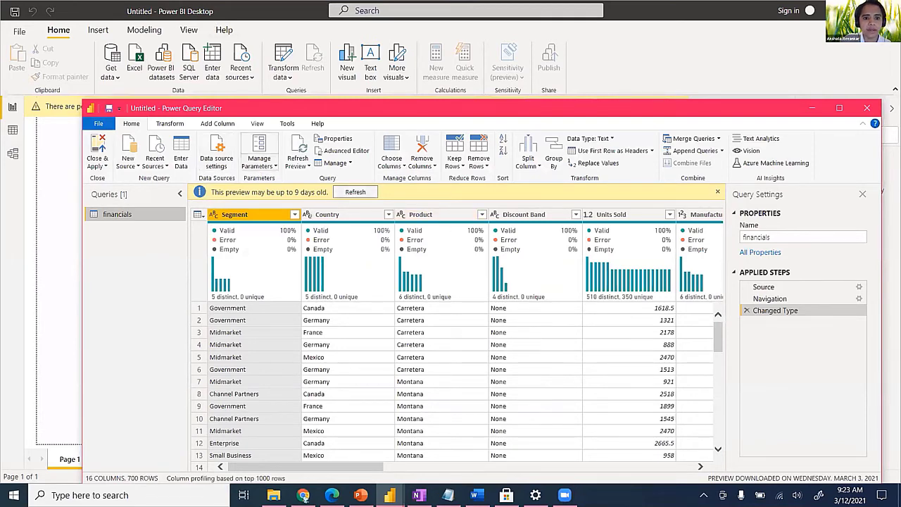
drag(317, 81, 318, 80)
double_click(318, 80)
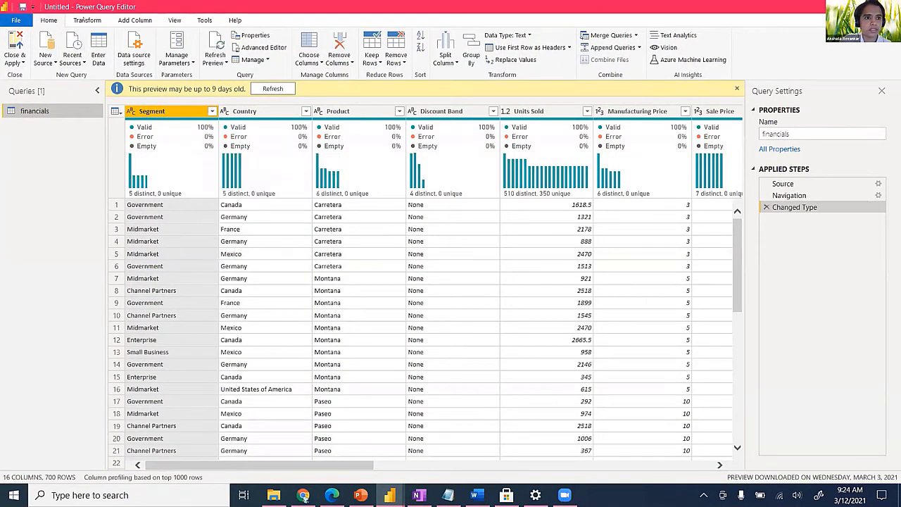
Step: Turn off the column distribution, show whitespace and column quality options in the financials data preview
click(85, 21)
click(132, 19)
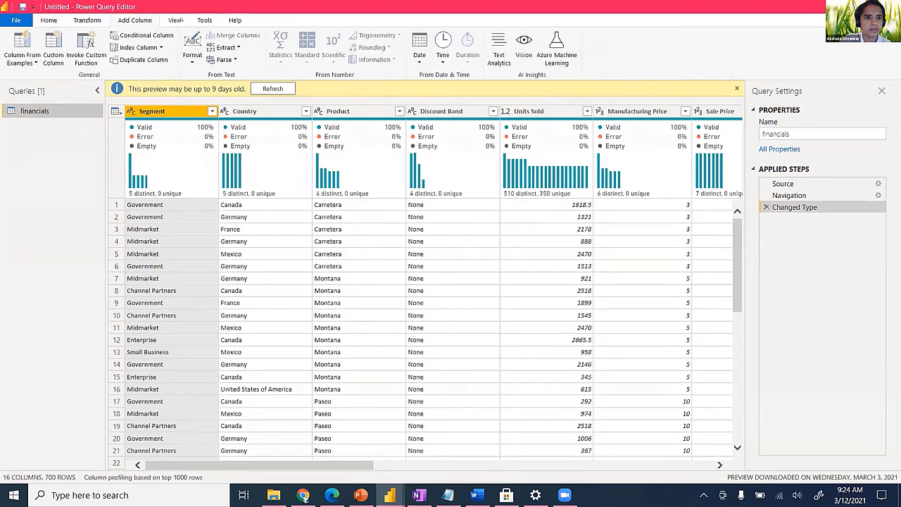
click(174, 19)
click(147, 48)
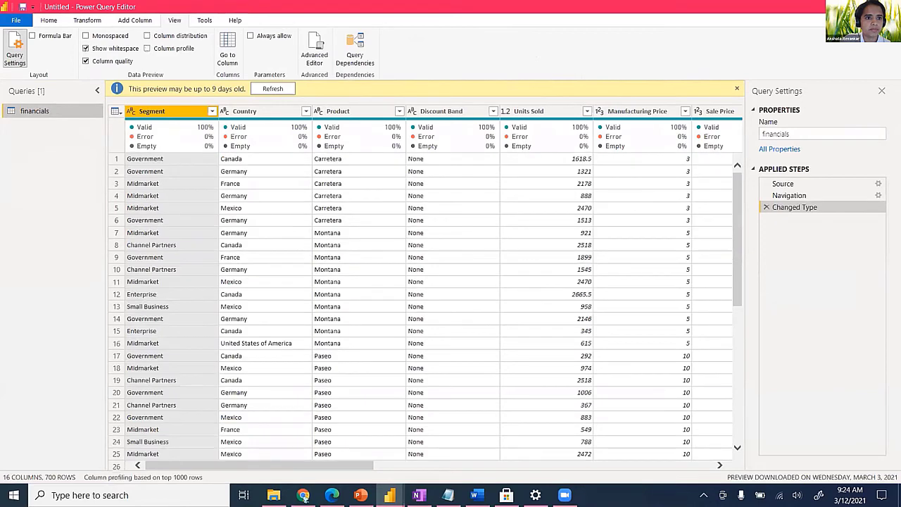
click(86, 48)
click(86, 61)
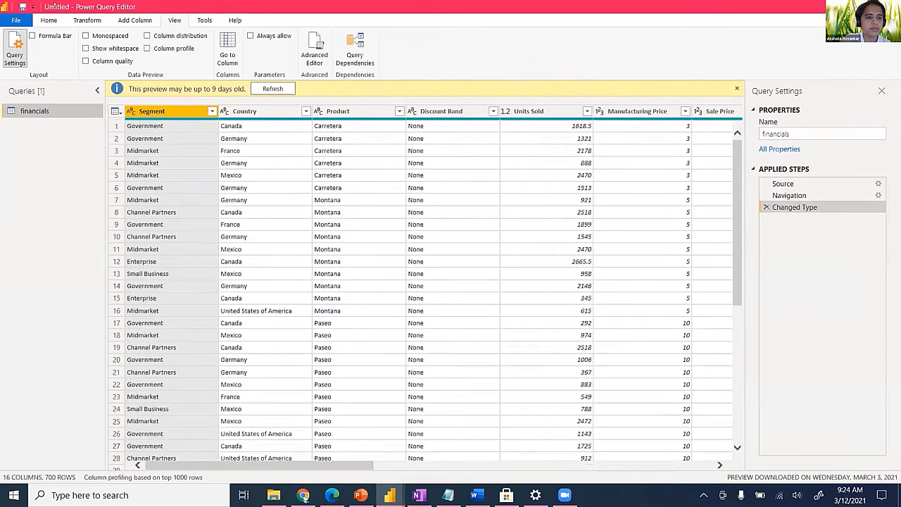
Step: Check the options available for the financials query and view the data source settings of the current file
click(49, 20)
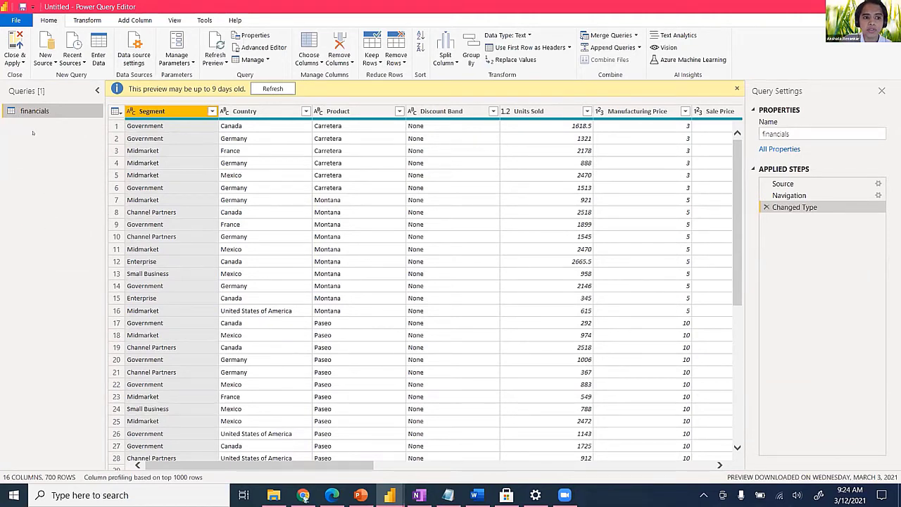
right_click(62, 113)
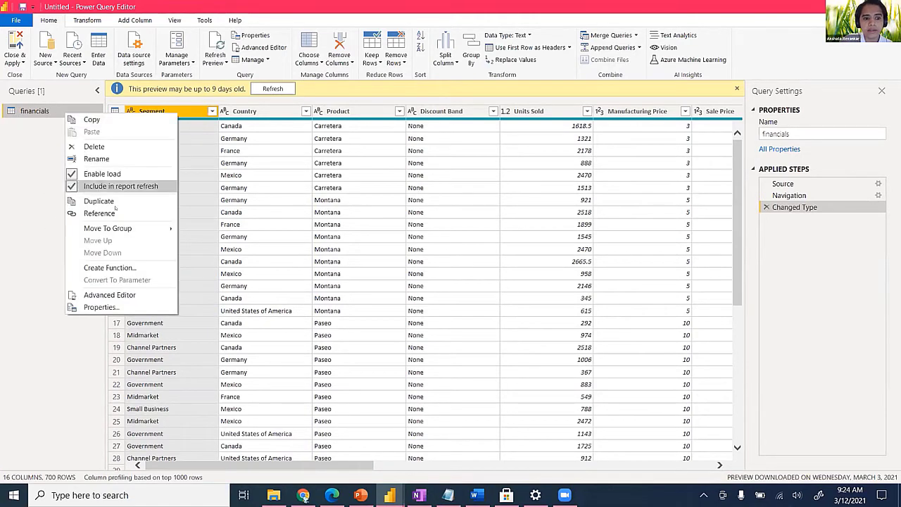
click(120, 296)
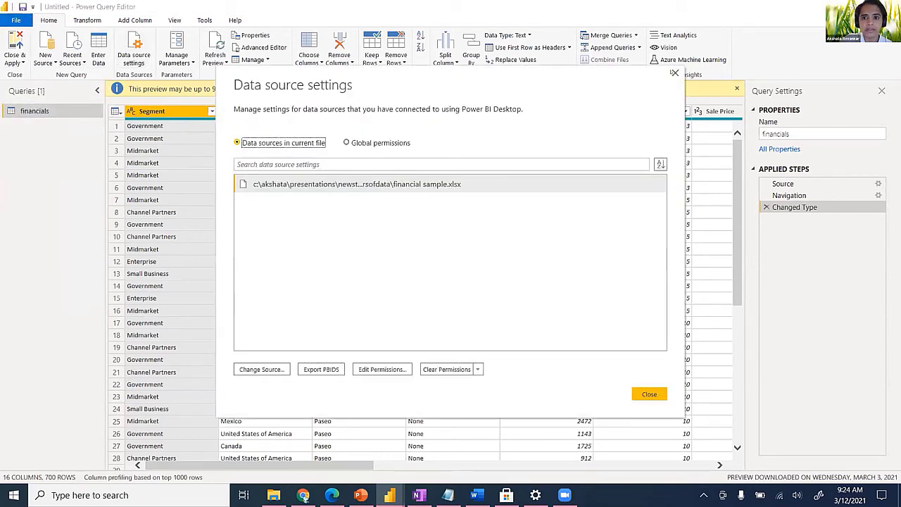
click(674, 72)
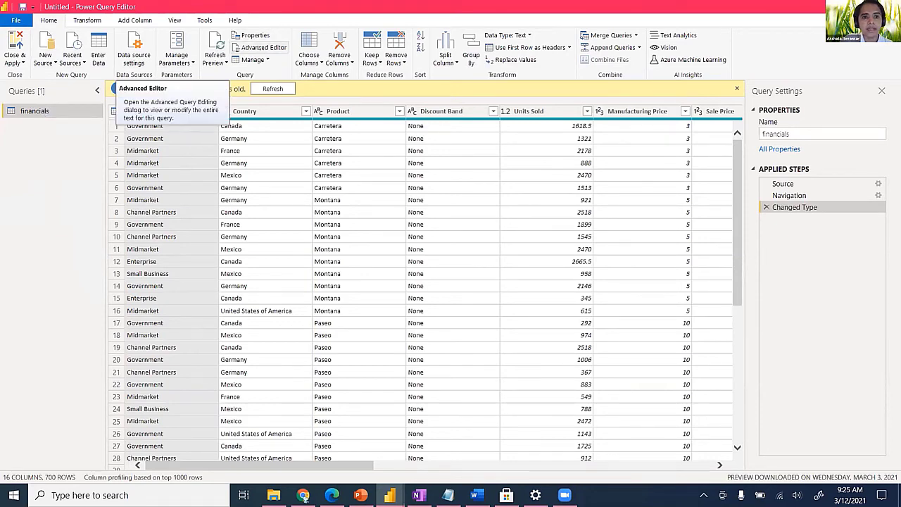
Step: Open the financials query in the Advanced Editor and select its entire code for viewing
click(267, 48)
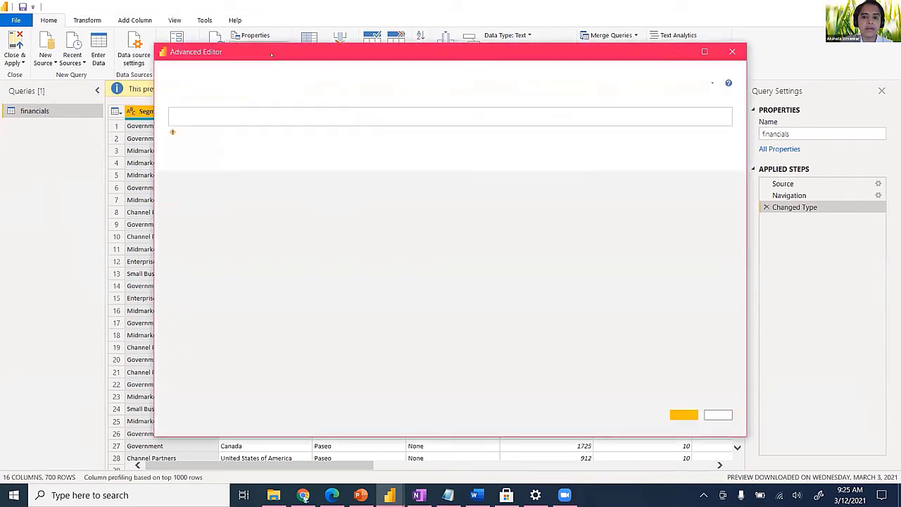
key(ctrl+a)
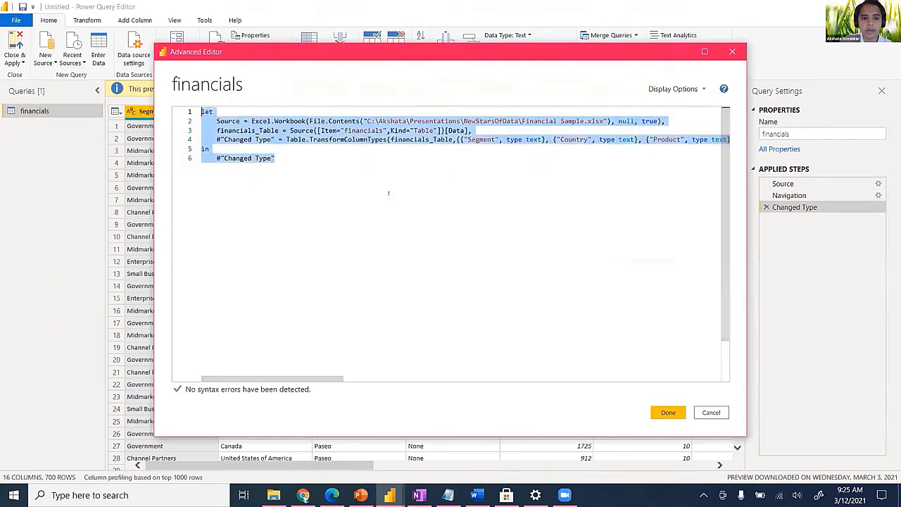
click(393, 197)
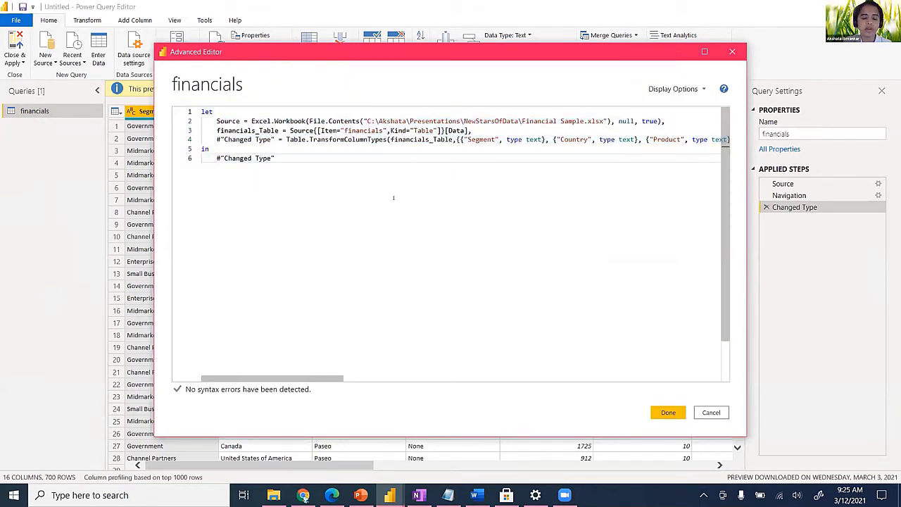
key(ctrl+a)
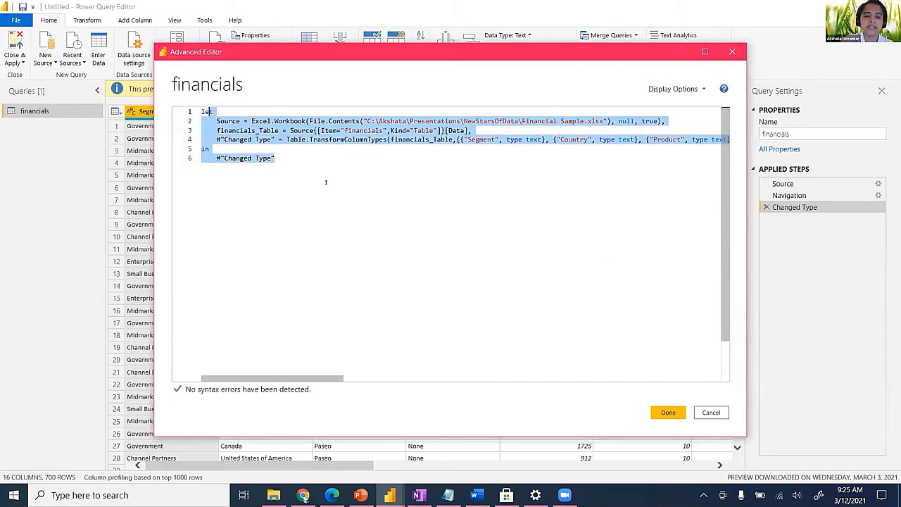
Step: Close the Advanced Editor and review the management options for the financials query and the methods for splitting a column
click(325, 182)
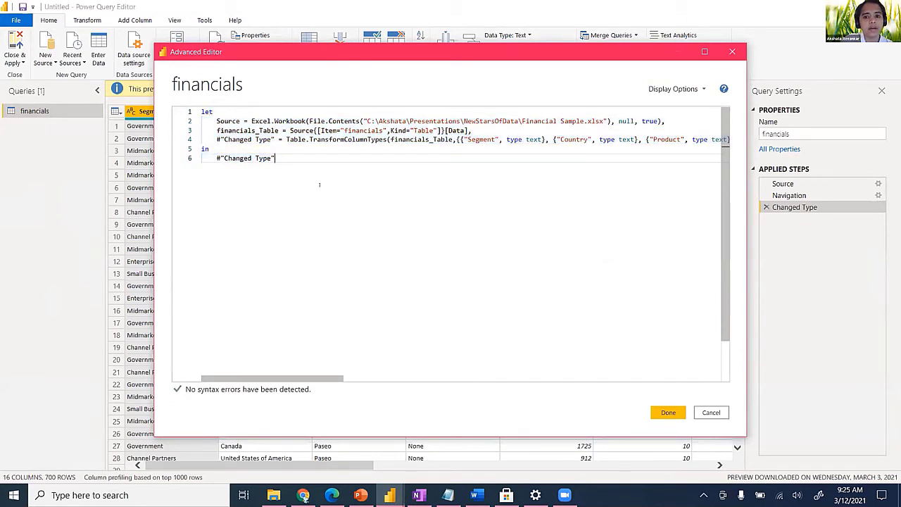
click(668, 412)
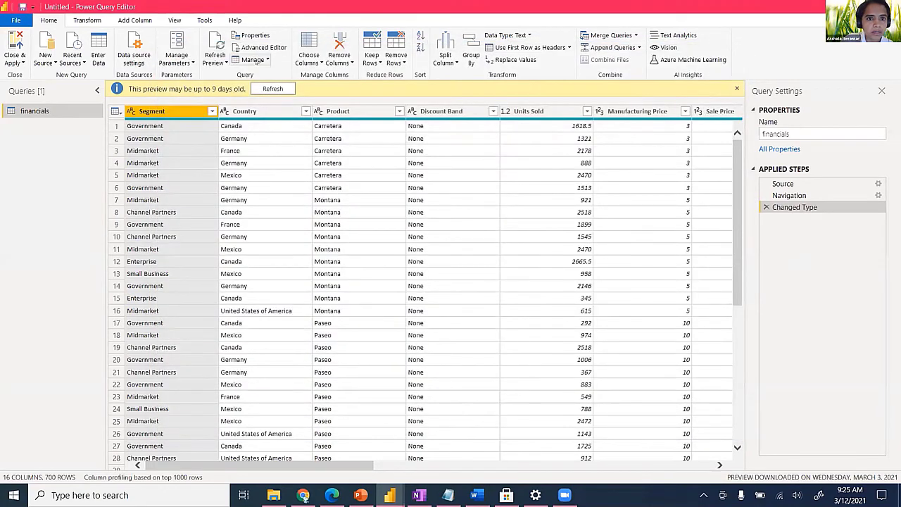
click(266, 60)
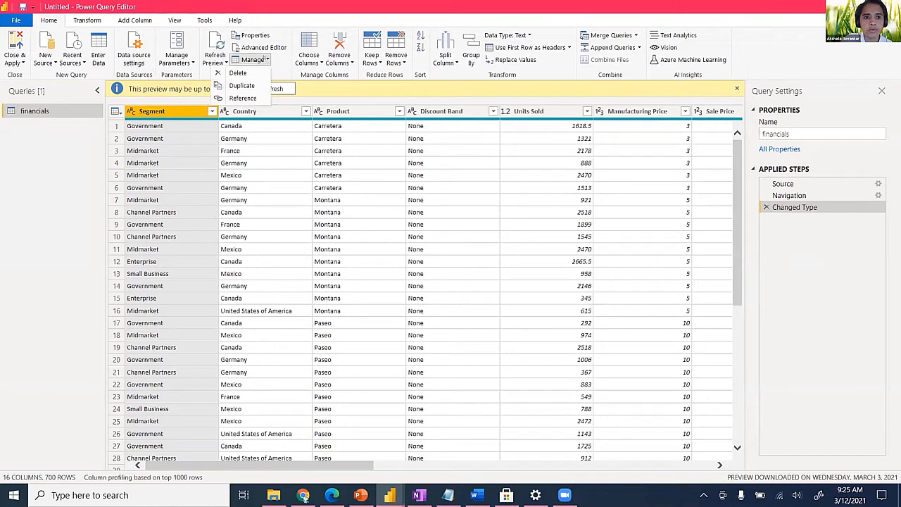
click(254, 60)
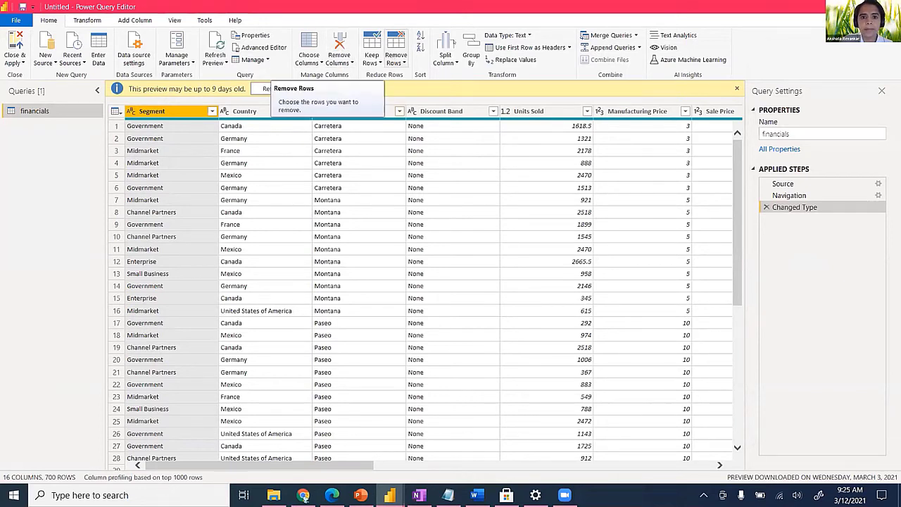
click(454, 62)
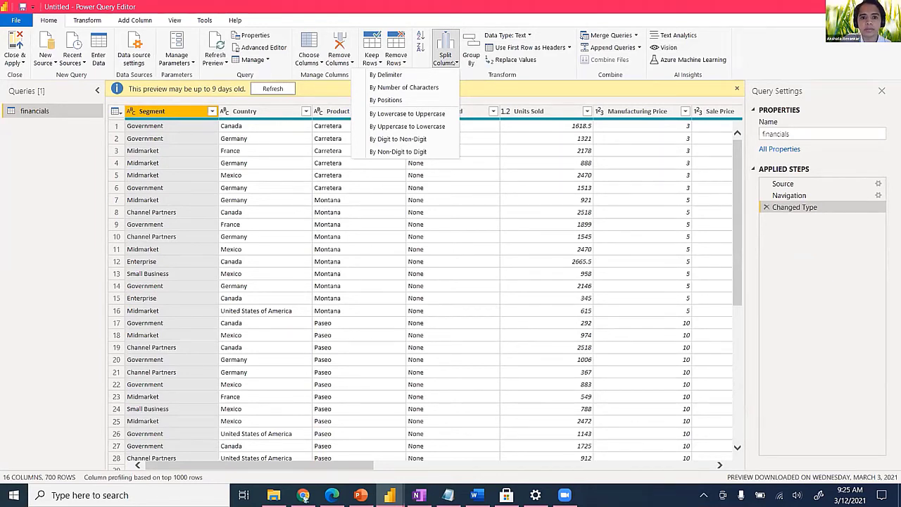
click(445, 56)
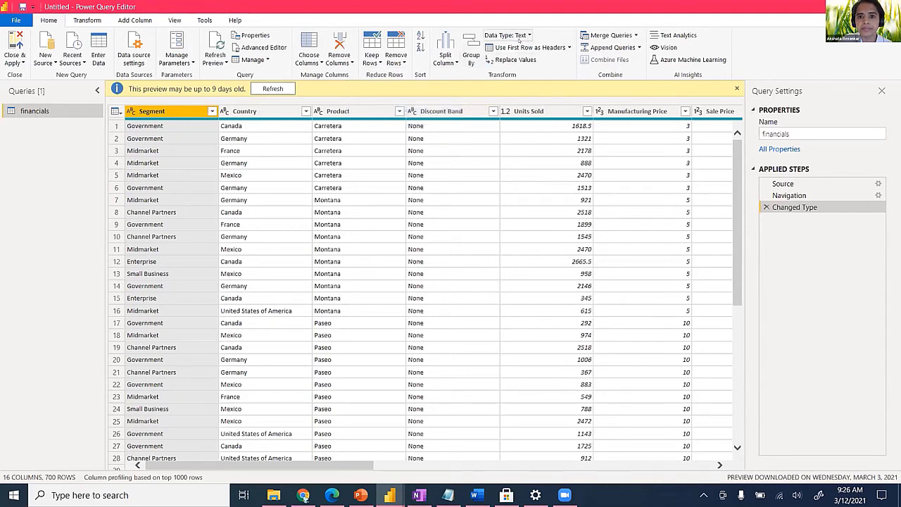
Step: Check the data types available for the Discount Band column and view the Replace Values settings without replacing anything
click(451, 111)
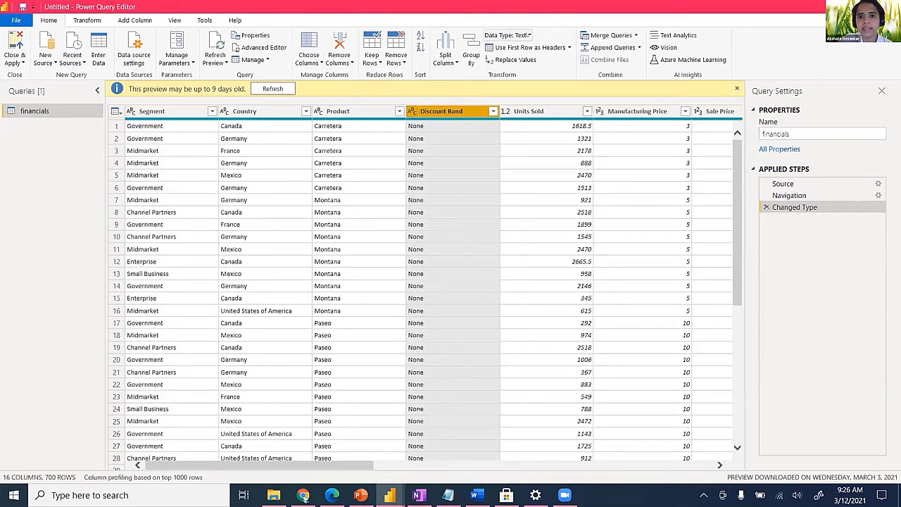
click(523, 38)
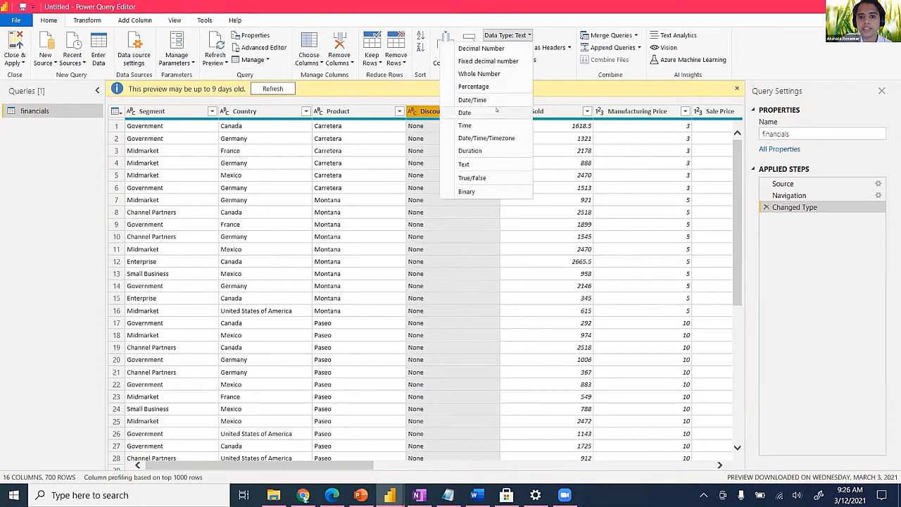
click(530, 35)
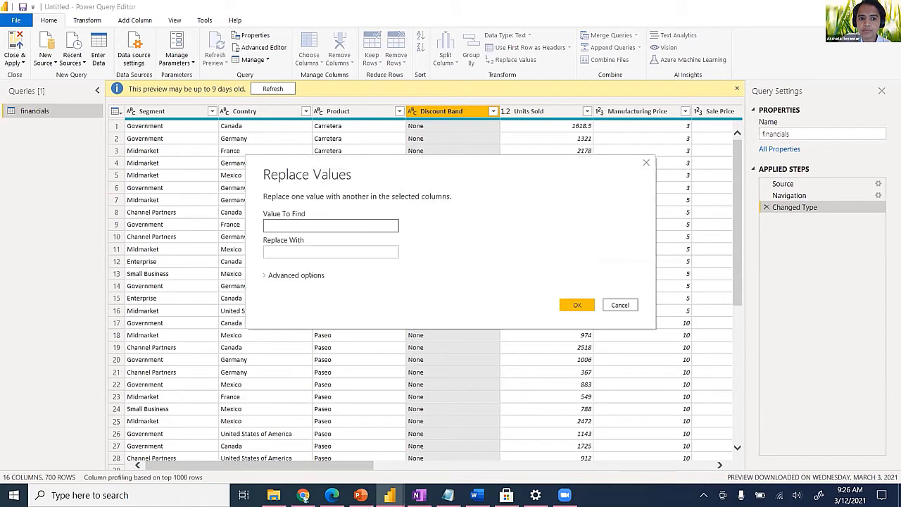
click(618, 305)
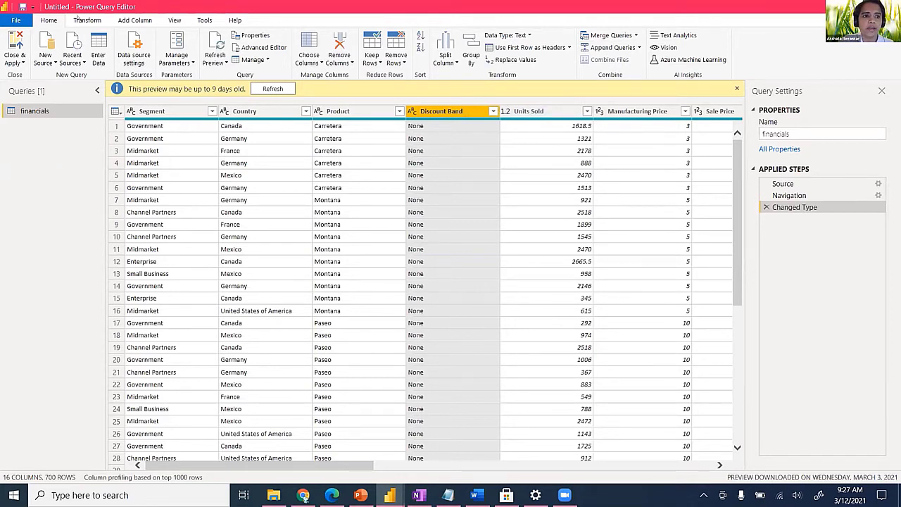
Step: Look through the commands available for transforming data, adding columns and changing the view
click(87, 20)
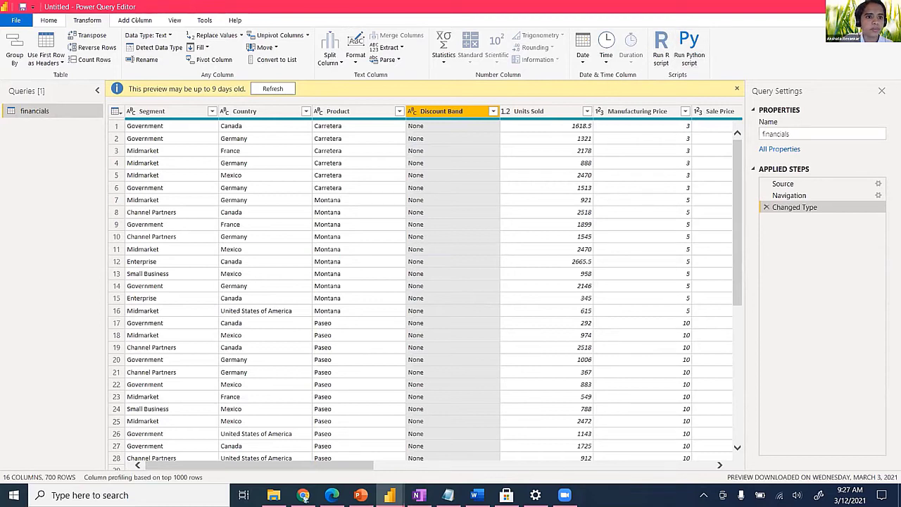
click(134, 19)
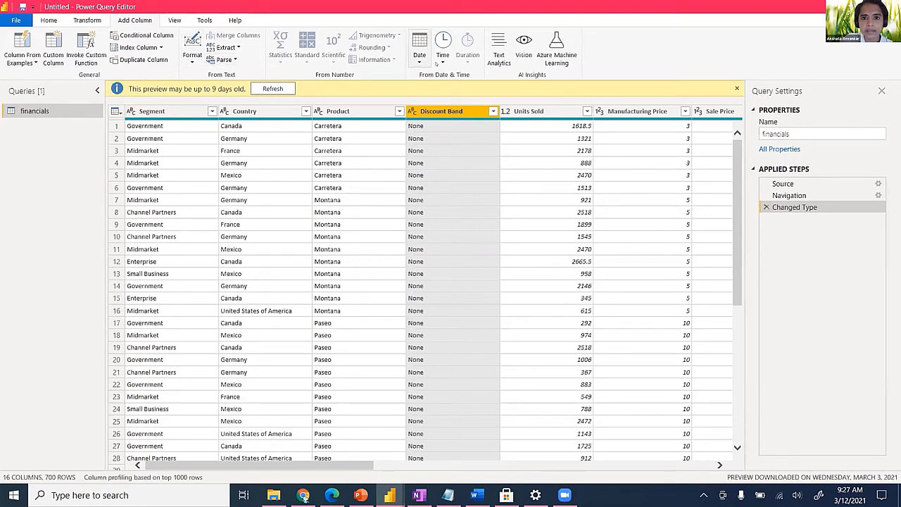
click(172, 19)
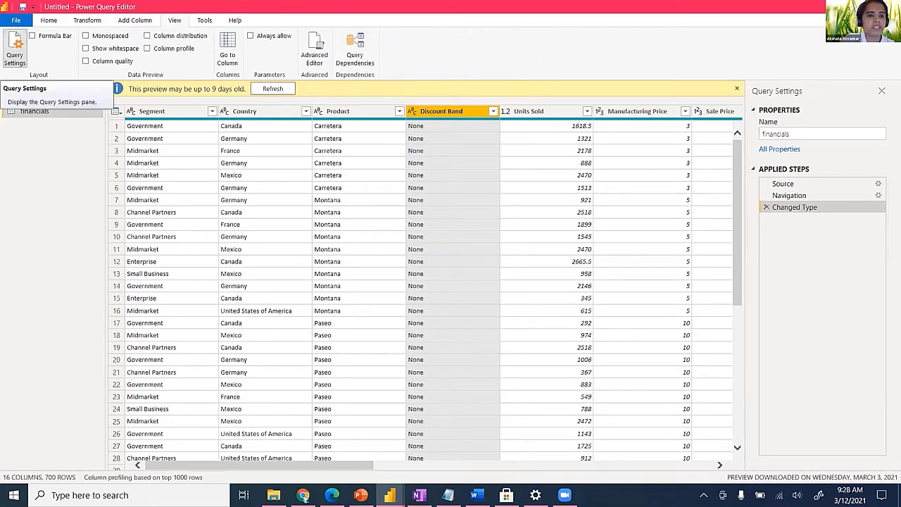
Step: Turn on column quality for the financials preview and briefly show the column distribution and column profile
click(115, 61)
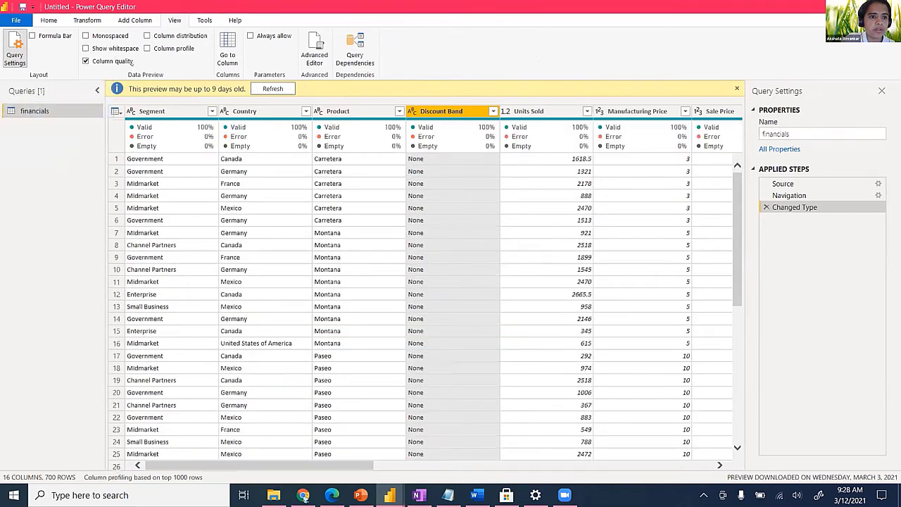
click(173, 36)
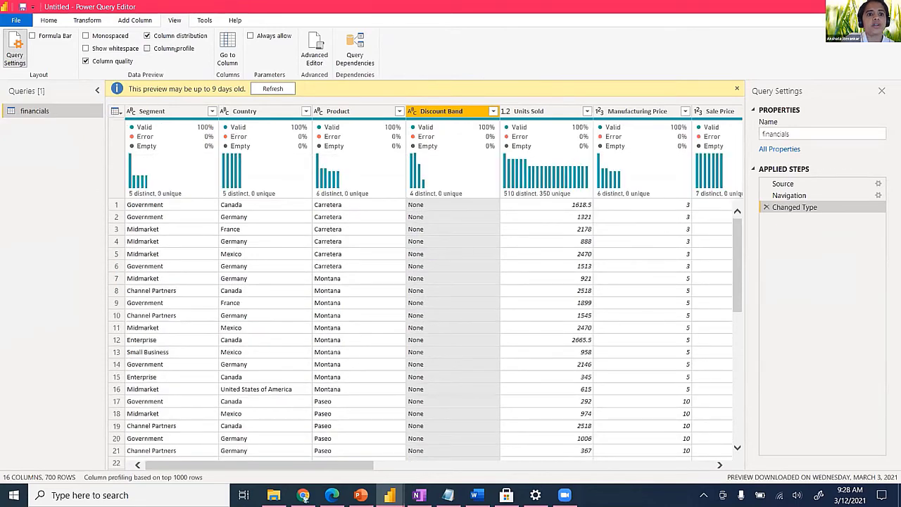
click(174, 49)
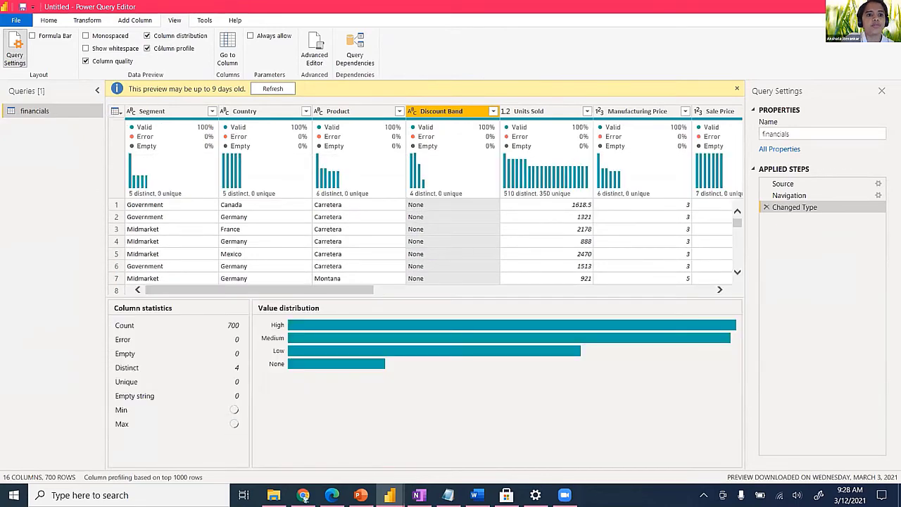
click(169, 48)
click(169, 36)
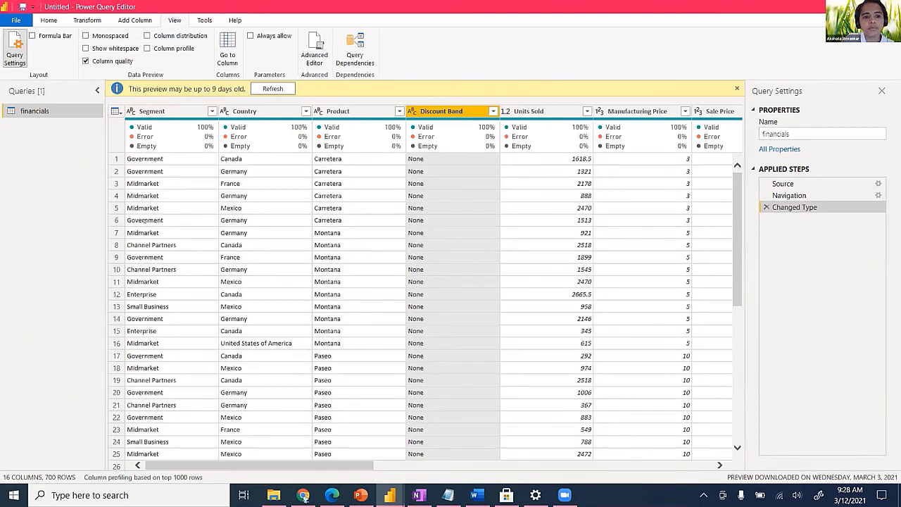
Step: Examine the column quality, show column distribution and column profile again, and view the Product column's statistics
mouse_move(159, 147)
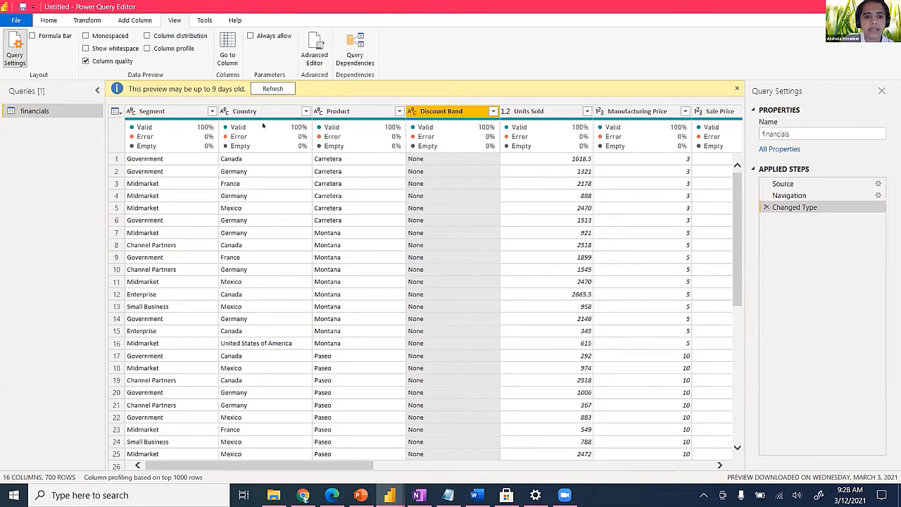
click(150, 37)
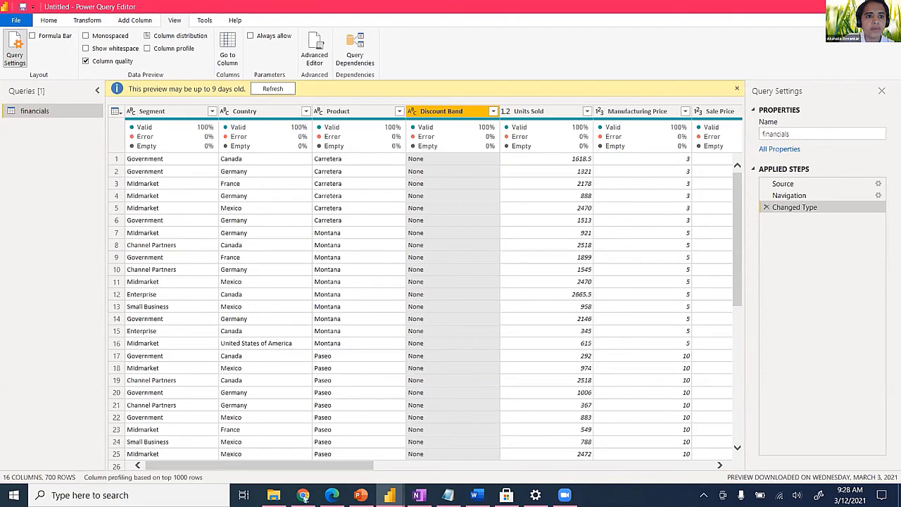
mouse_move(143, 192)
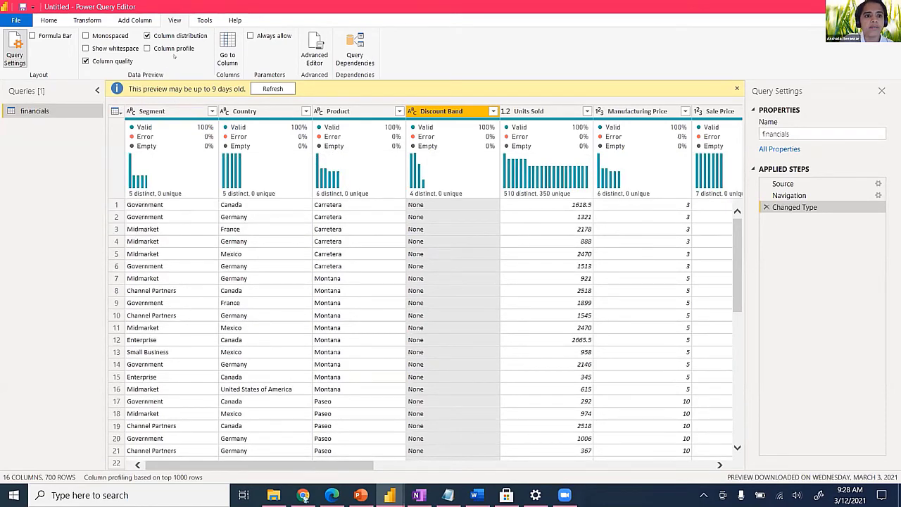
click(147, 48)
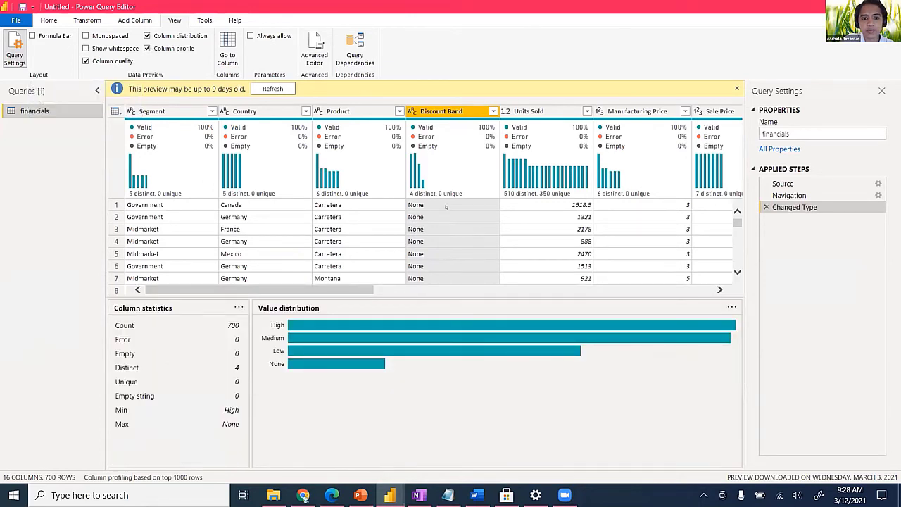
click(347, 121)
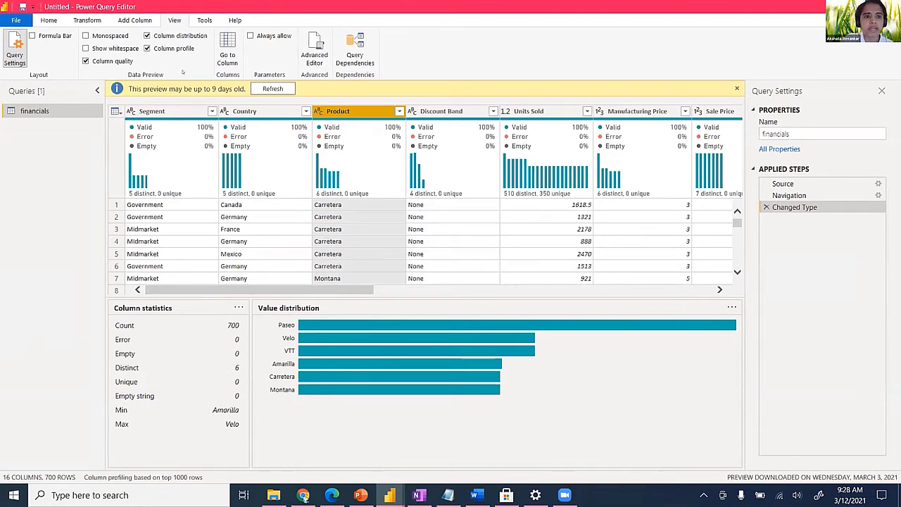
Step: Turn off column profile, column distribution and column quality in the financials data preview
click(147, 48)
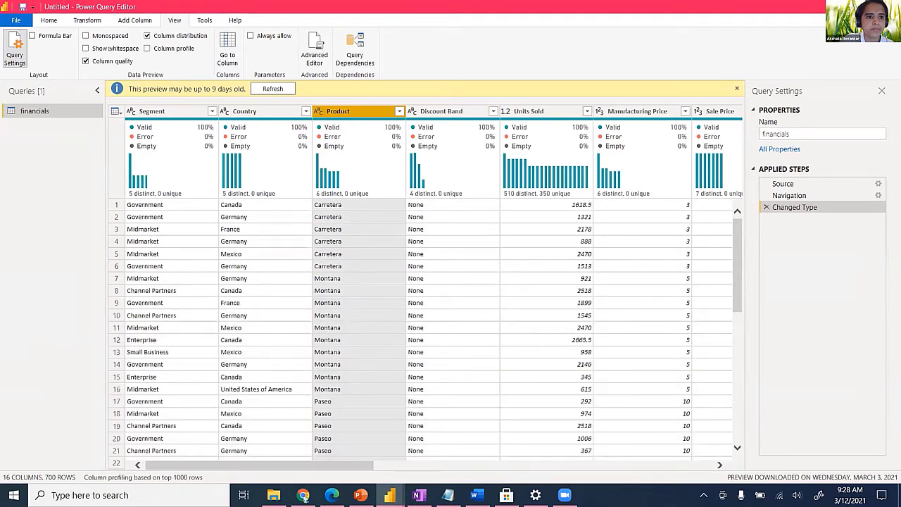
click(147, 35)
click(86, 61)
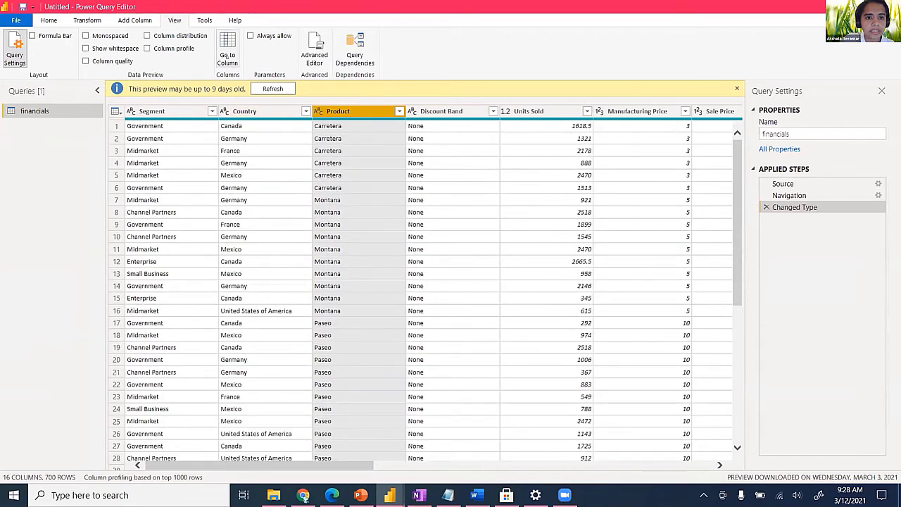
Step: Use Go to Column to jump to the Sale Price column of the financials table
click(226, 44)
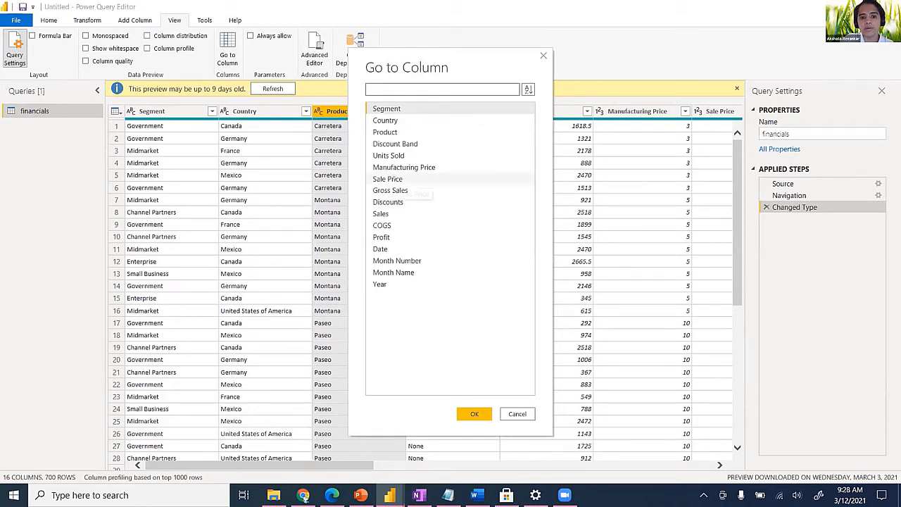
click(394, 179)
click(471, 412)
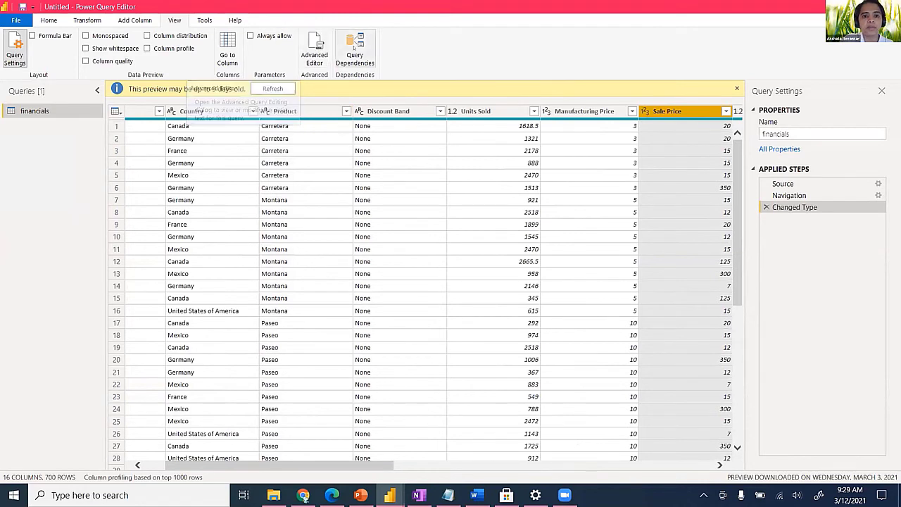
Step: View the query dependencies of the financials query and look at the available diagnostics tools
click(355, 50)
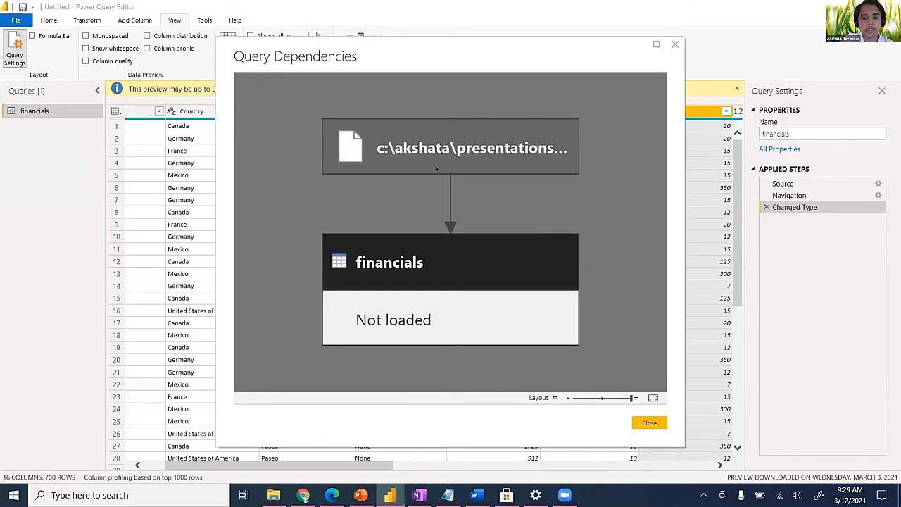
click(645, 422)
click(204, 20)
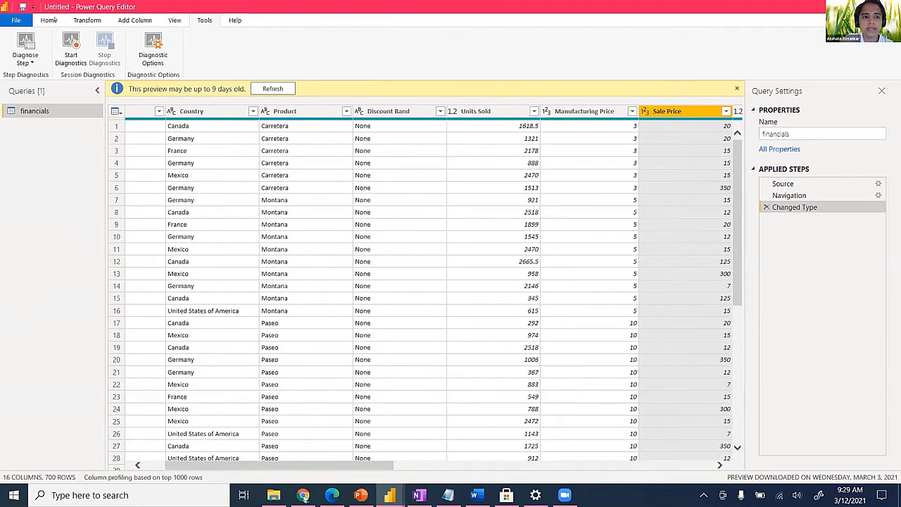
click(51, 20)
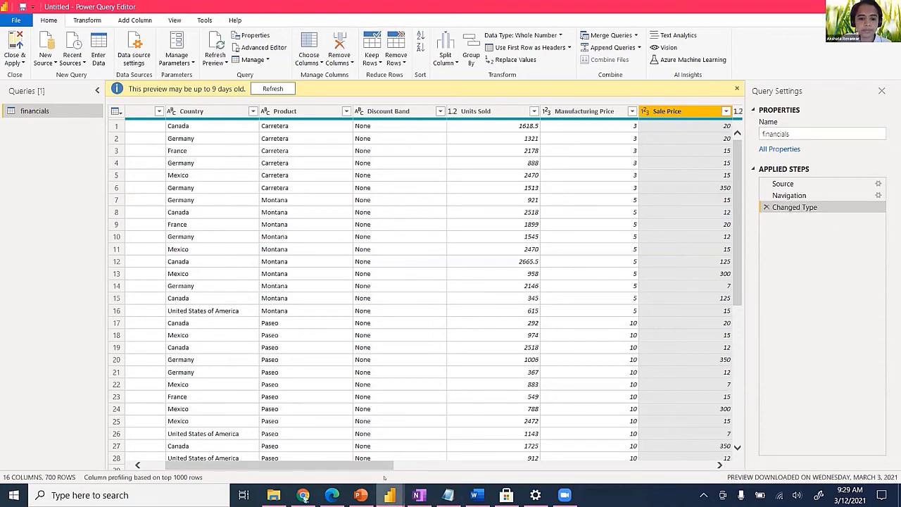
Step: Select the Date column and start a new custom column named Week in the financials table
drag(389, 465, 708, 461)
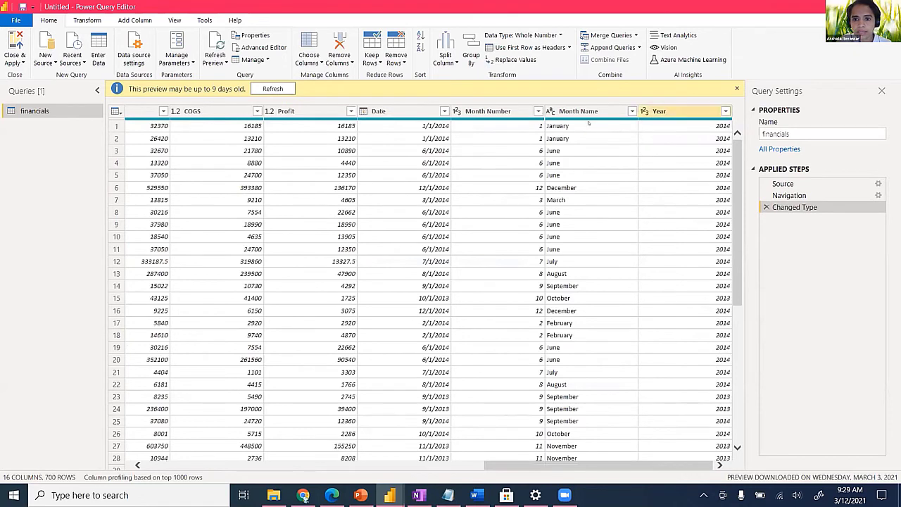
click(407, 110)
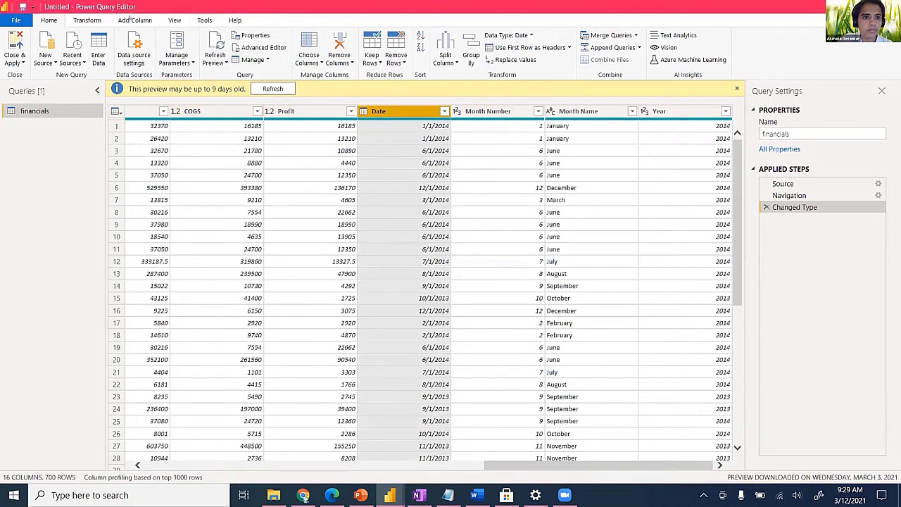
click(134, 19)
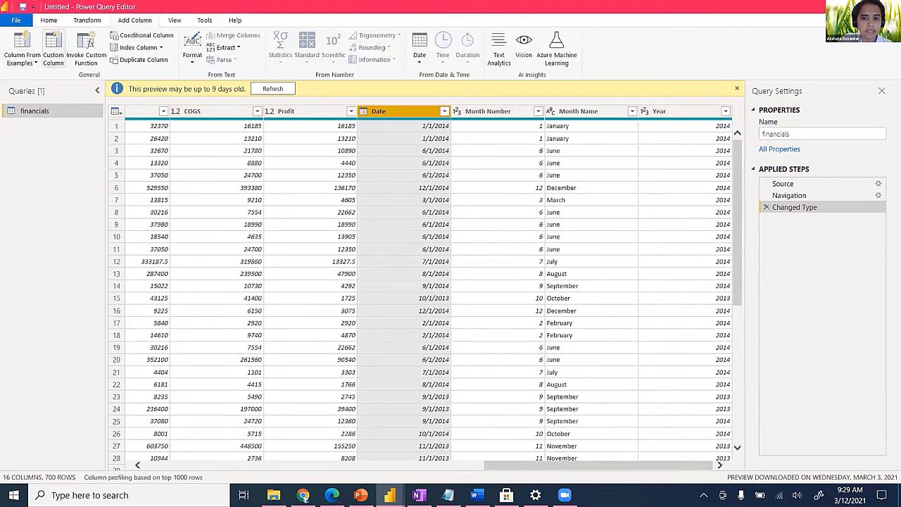
click(53, 48)
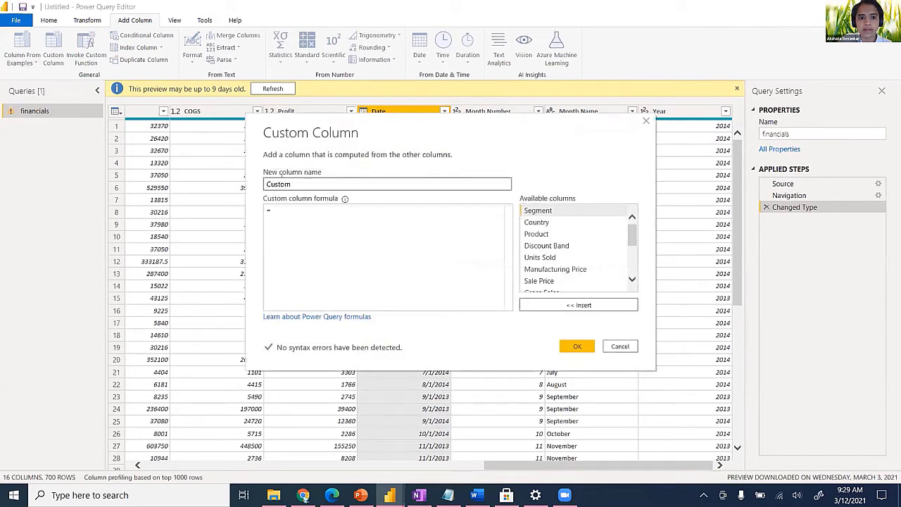
click(280, 173)
text(Week)
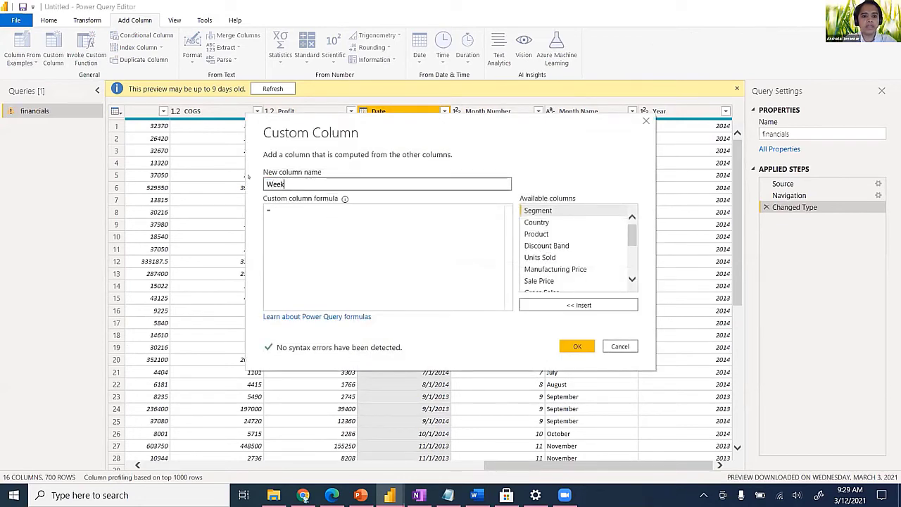
Step: Build the Week column's formula with the Date.DayOfWeekName function on the Date column and add the column
click(296, 212)
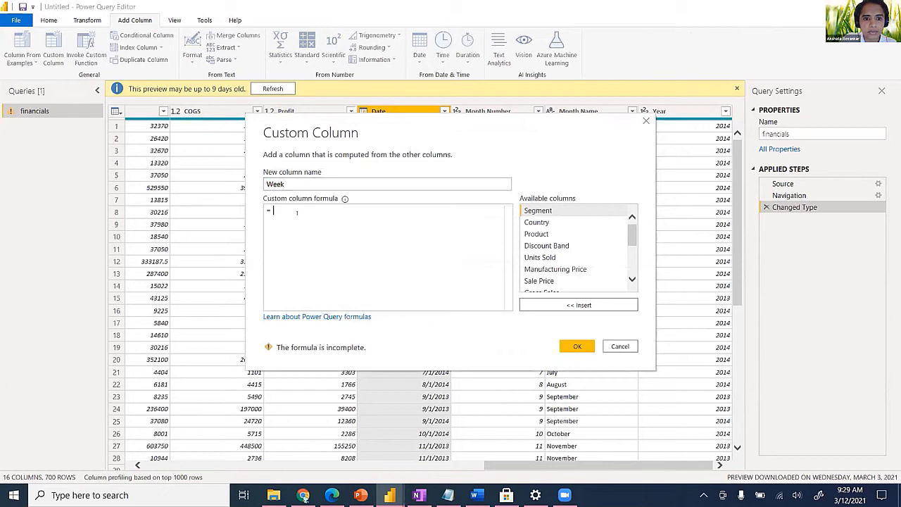
text(Da)
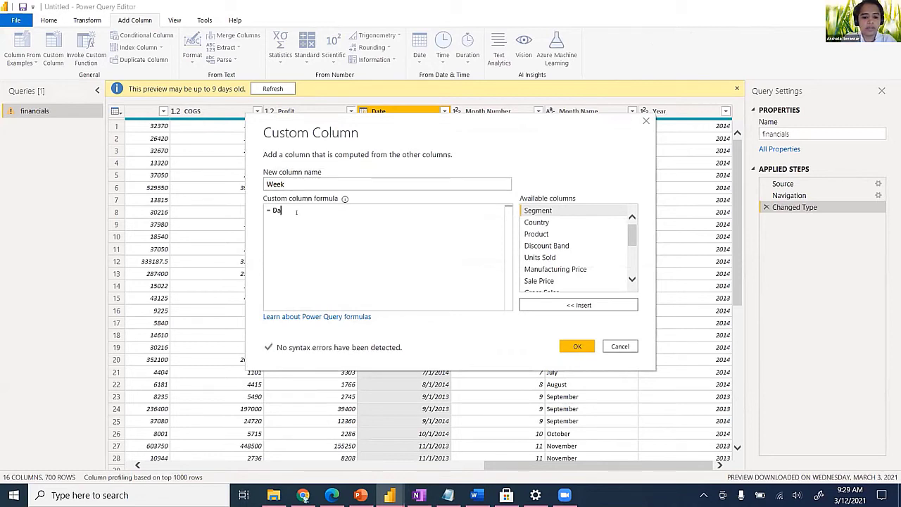
text(te.)
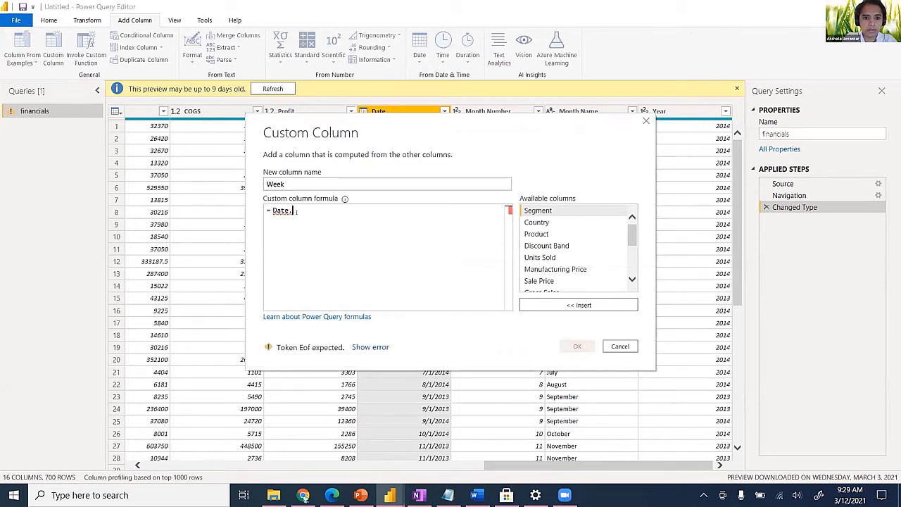
text(day)
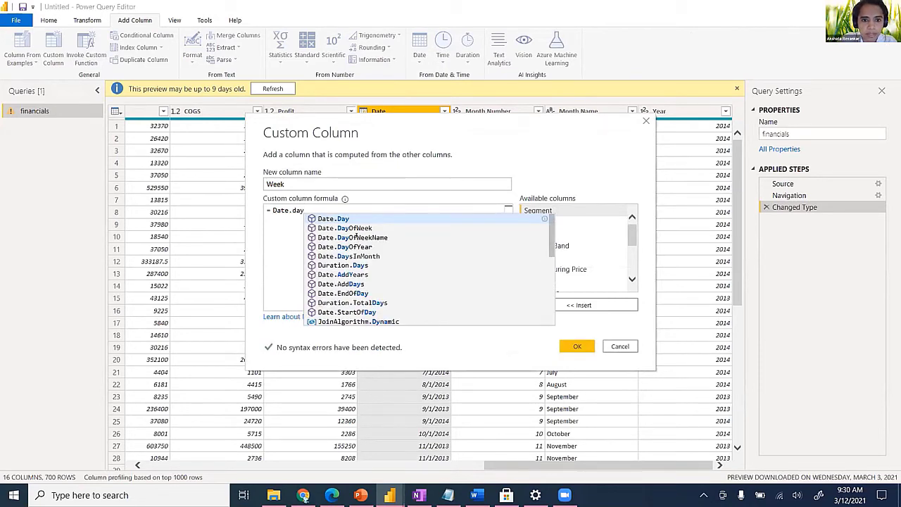
click(356, 237)
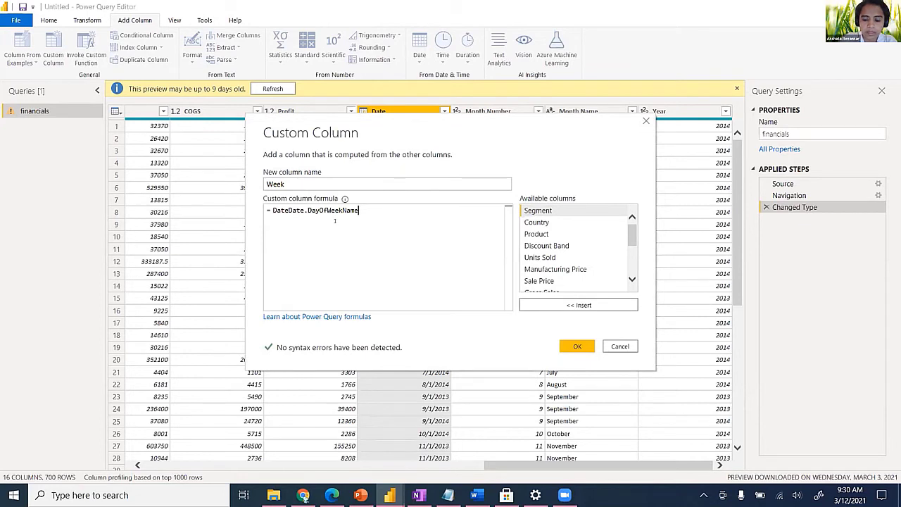
text(()
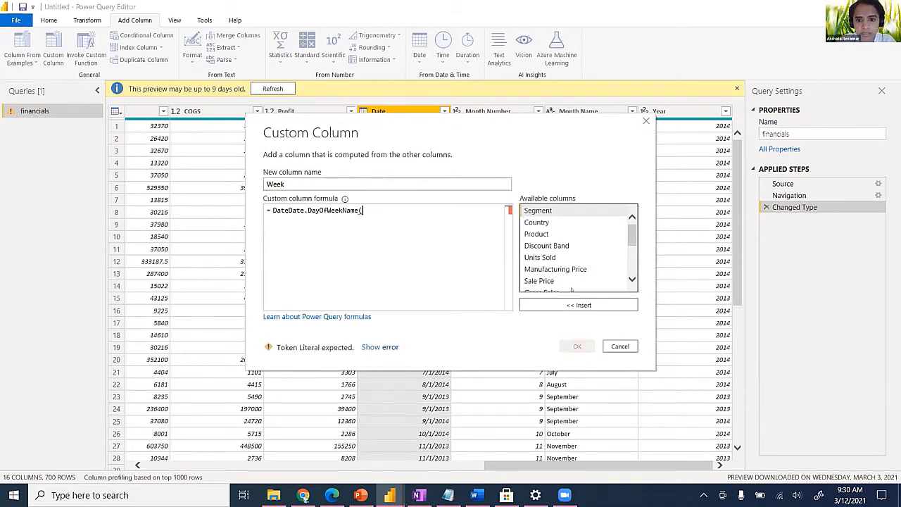
scroll(567, 260, down, 1)
scroll(549, 261, down, 2)
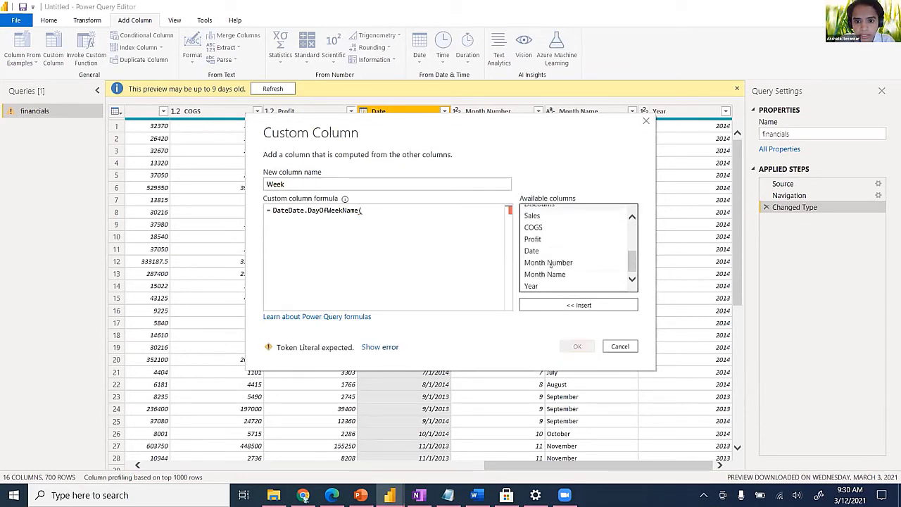
double_click(543, 251)
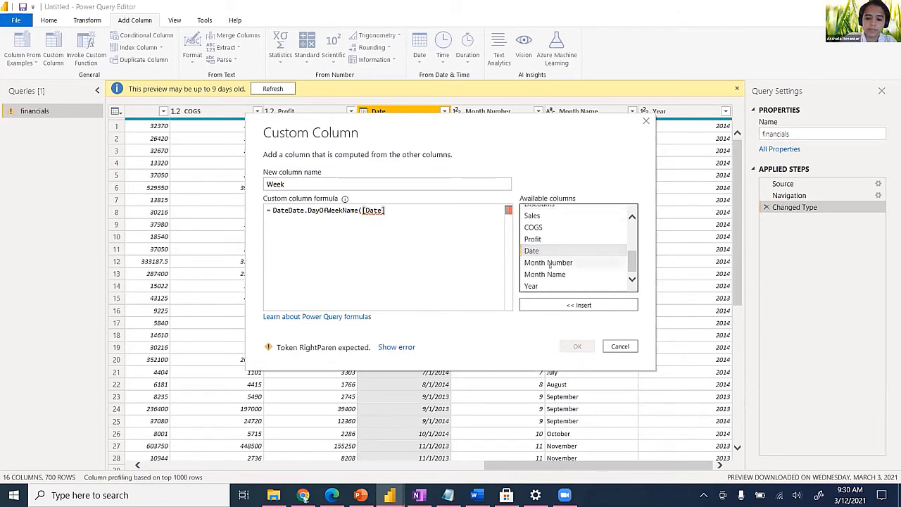
key(BackSpace)
text())
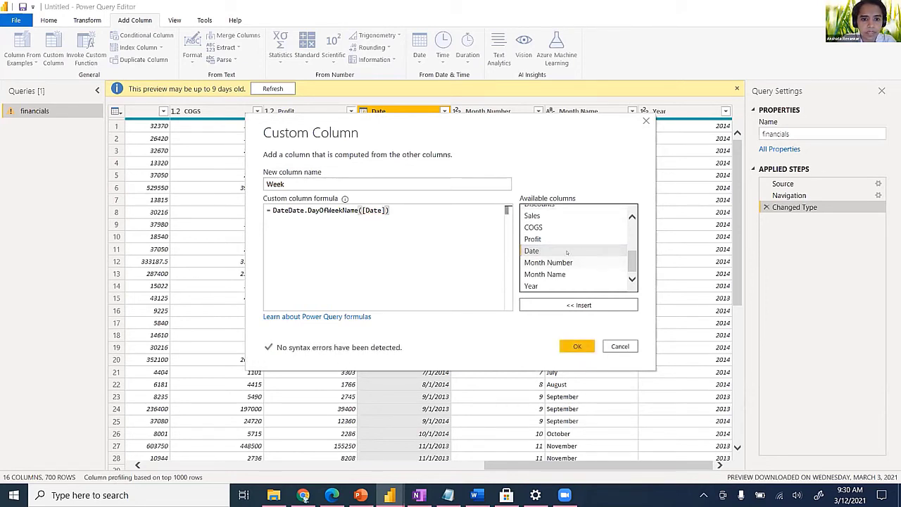
click(577, 345)
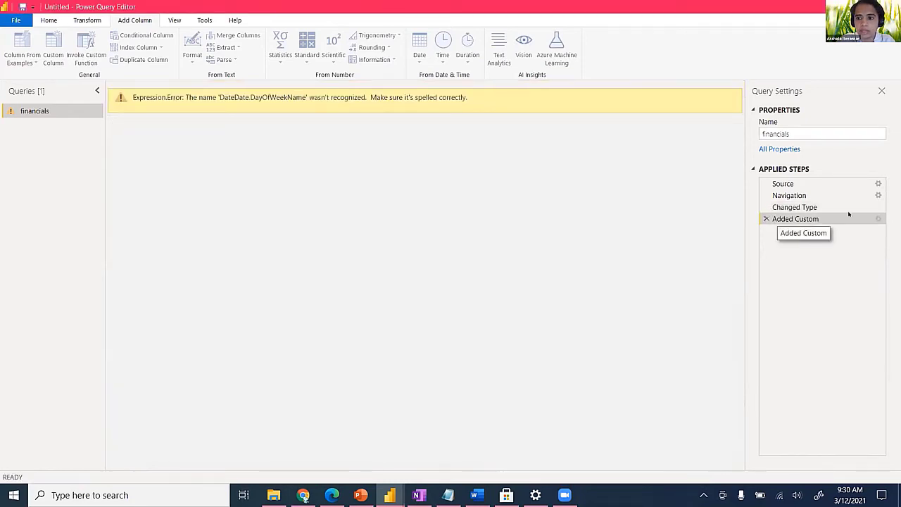
Step: Edit the Added Custom step and remove the duplicated Date prefix so the formula reads Date.DayOfWeekName([Date])
click(878, 219)
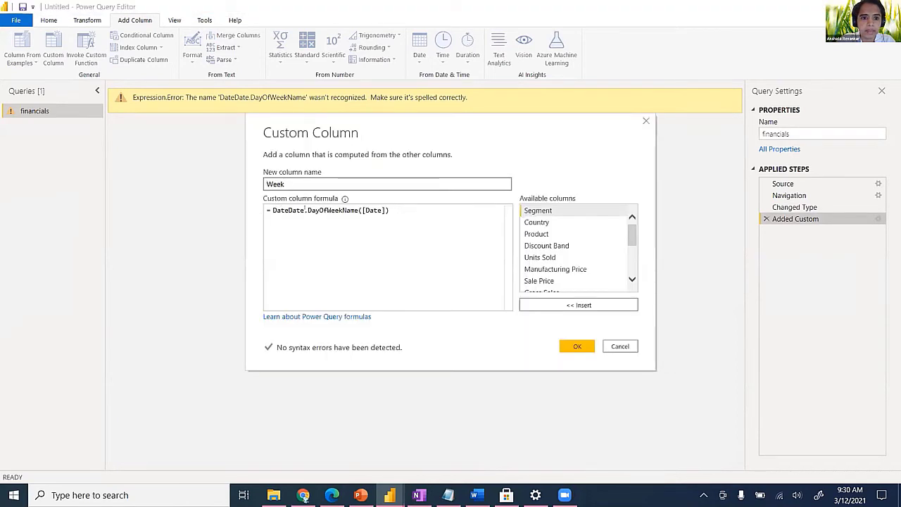
click(288, 210)
key(BackSpace)
key(BackSpace)
key(BackSpace)
key(BackSpace)
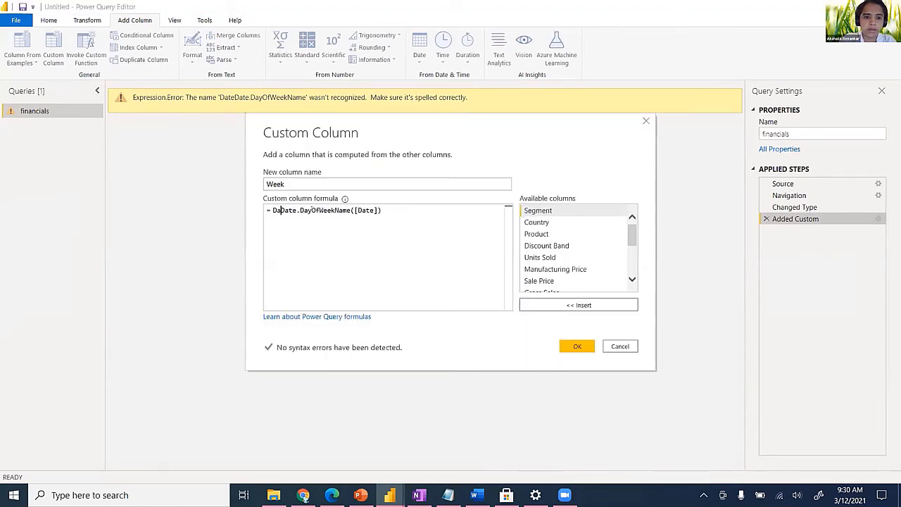
click(576, 346)
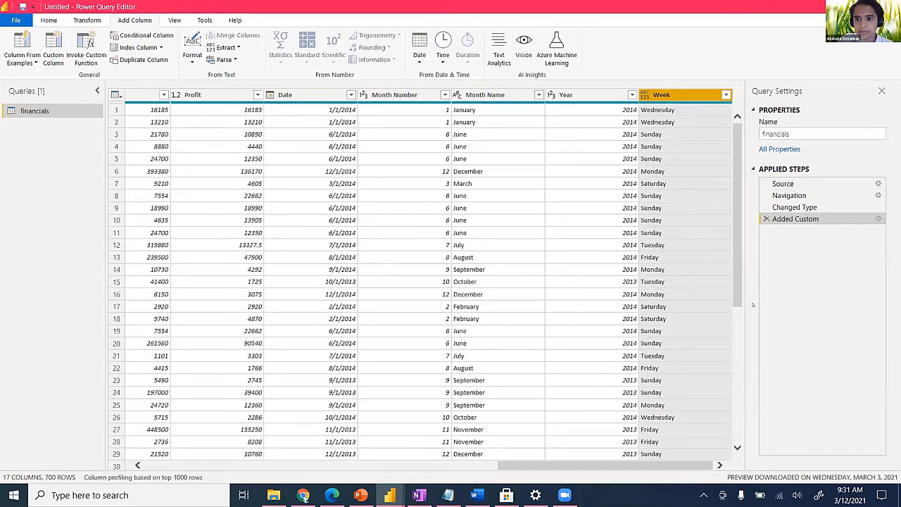
Step: Save the file as FinacialReport with the pending query changes applied, and close Power Query Editor with Close & Apply
click(22, 6)
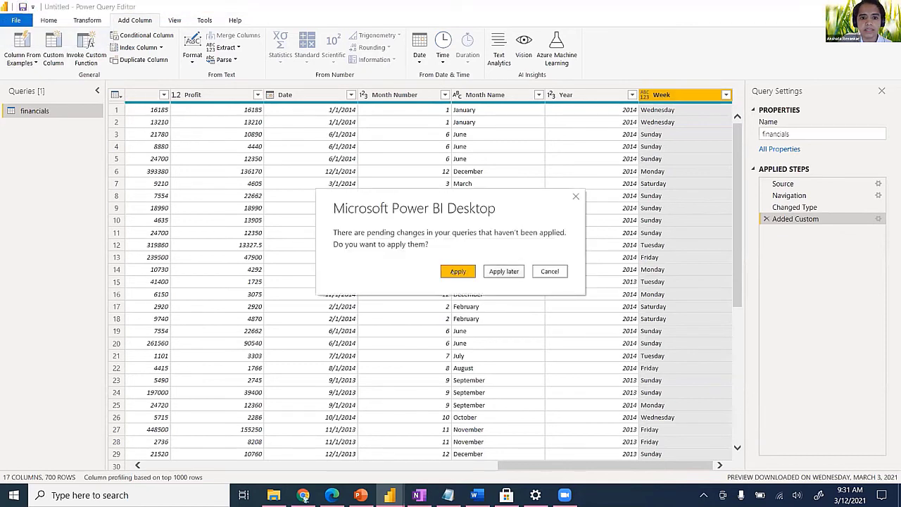
click(457, 272)
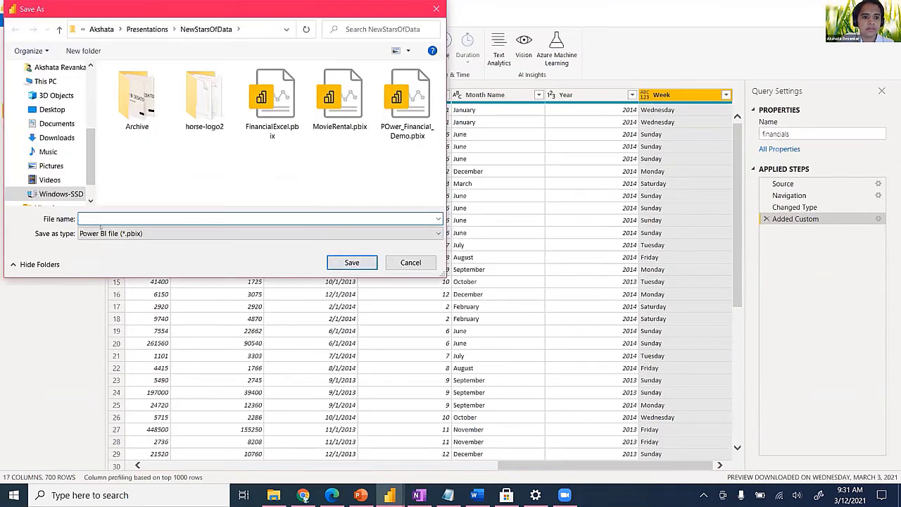
text(Finacia)
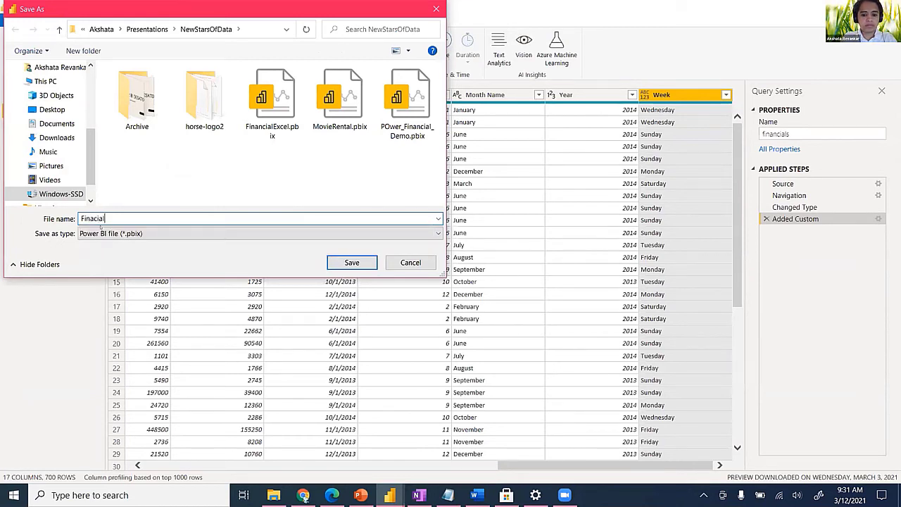
text(lReport)
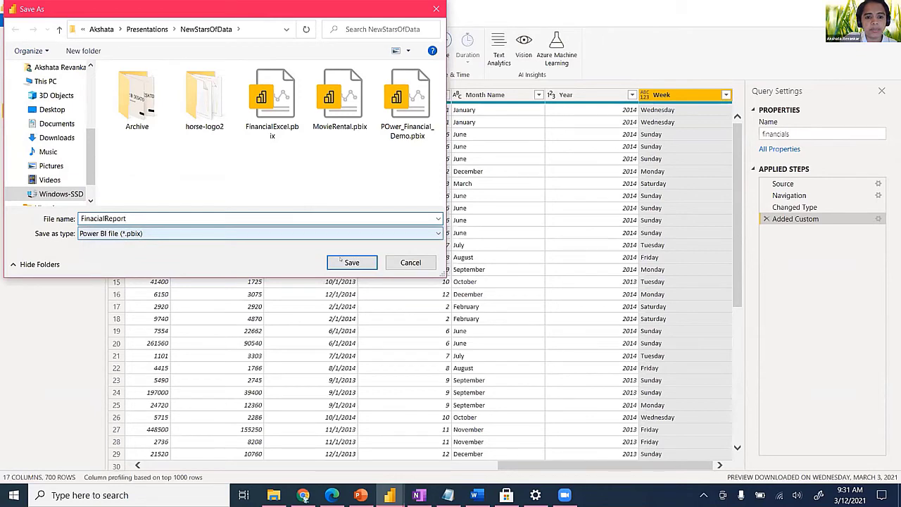
click(352, 263)
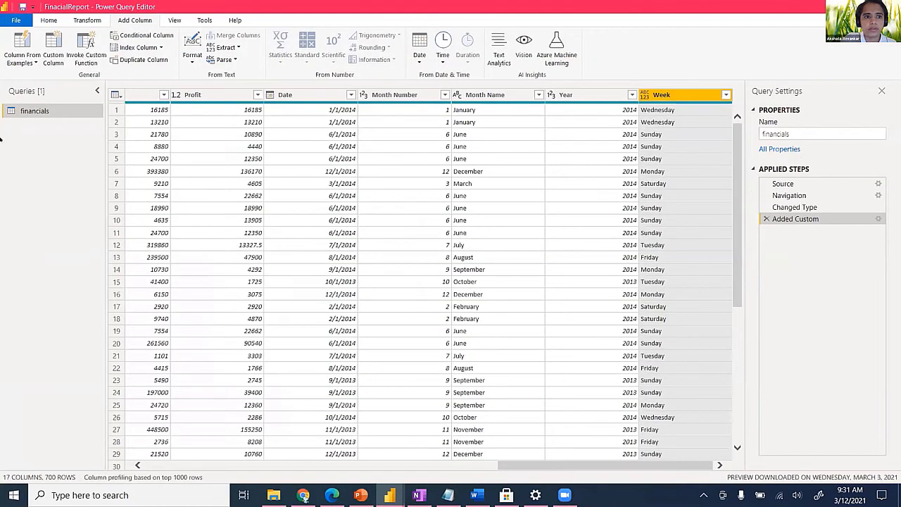
click(17, 20)
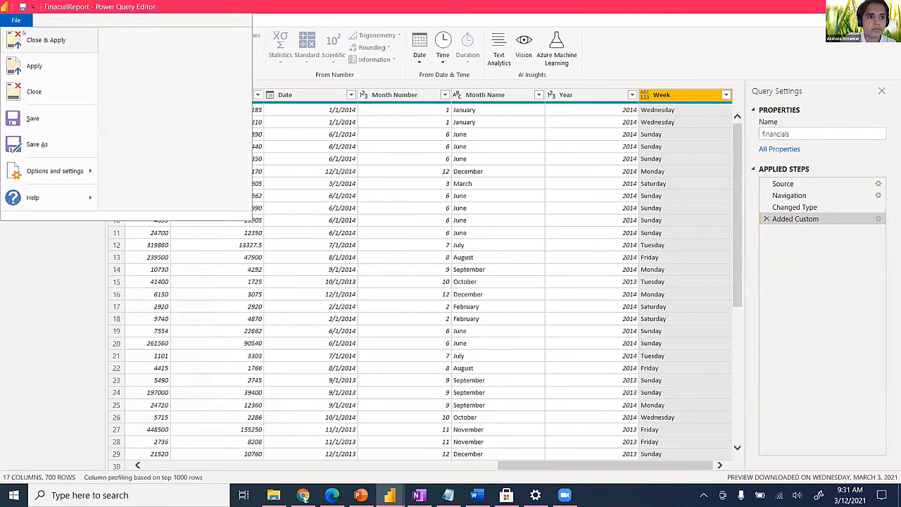
click(32, 40)
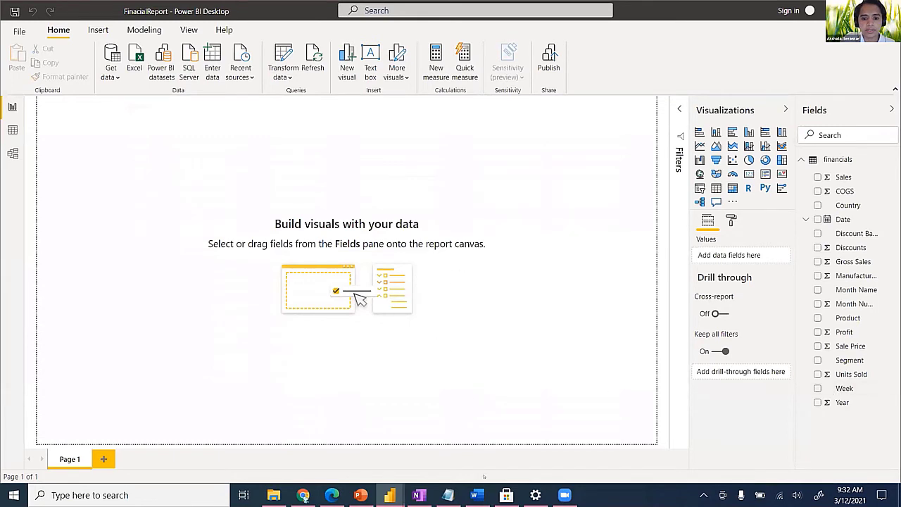
Step: Switch to the MovieRental report to view its visuals, and return to the FinacialReport page
mouse_move(389, 493)
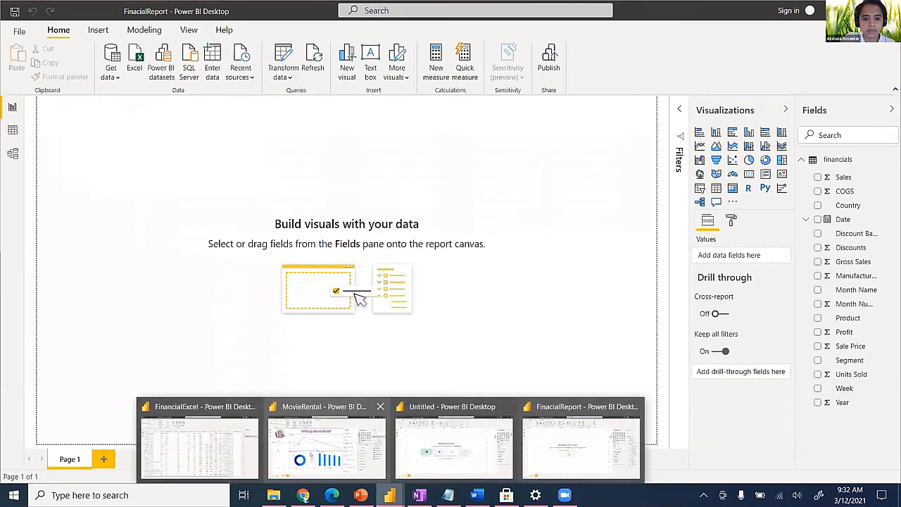
click(309, 455)
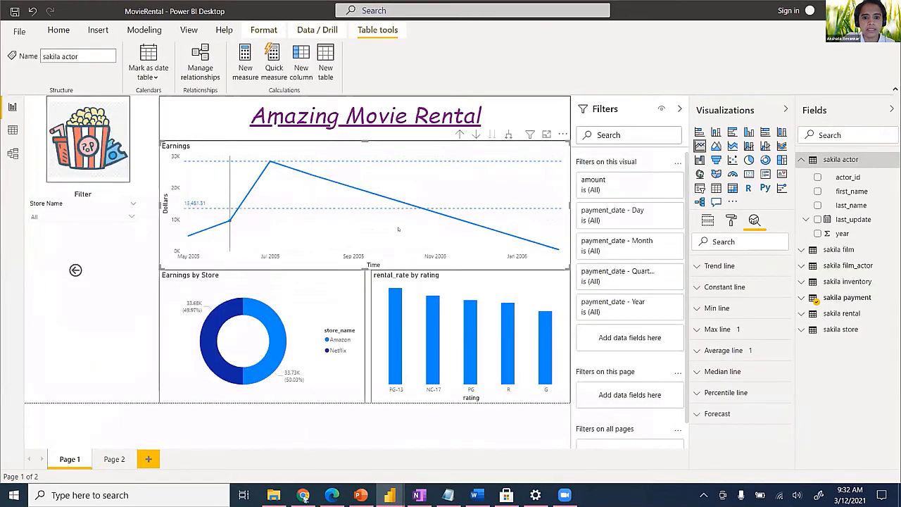
click(837, 10)
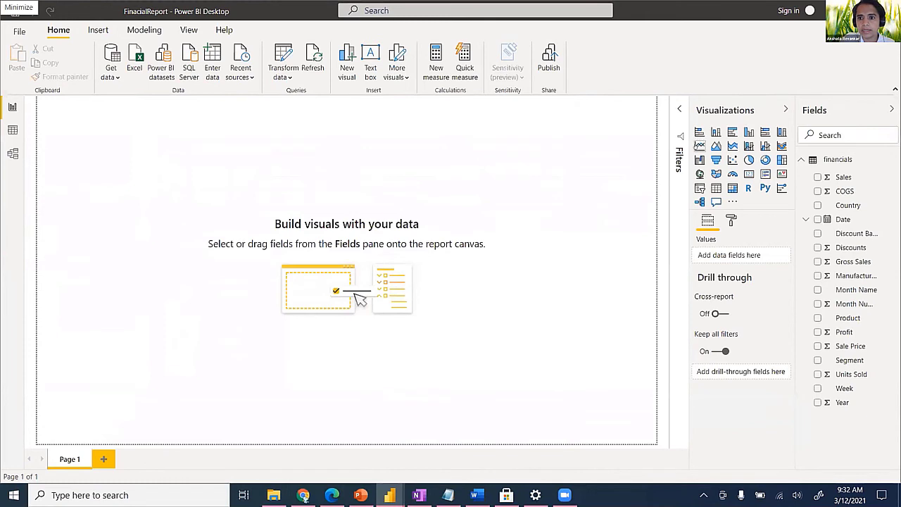
Step: Add a line chart to the upper middle of Page 1, with Sales as values and Date on the axis
click(699, 145)
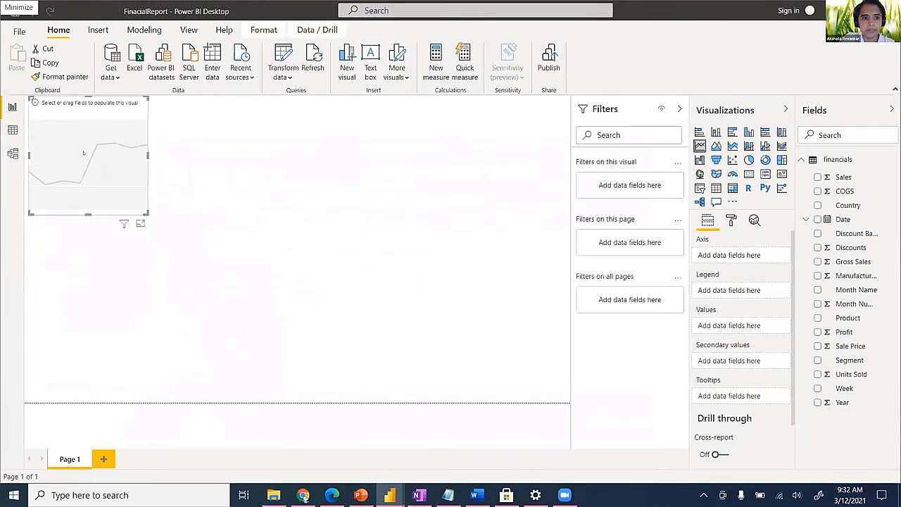
drag(81, 154, 287, 197)
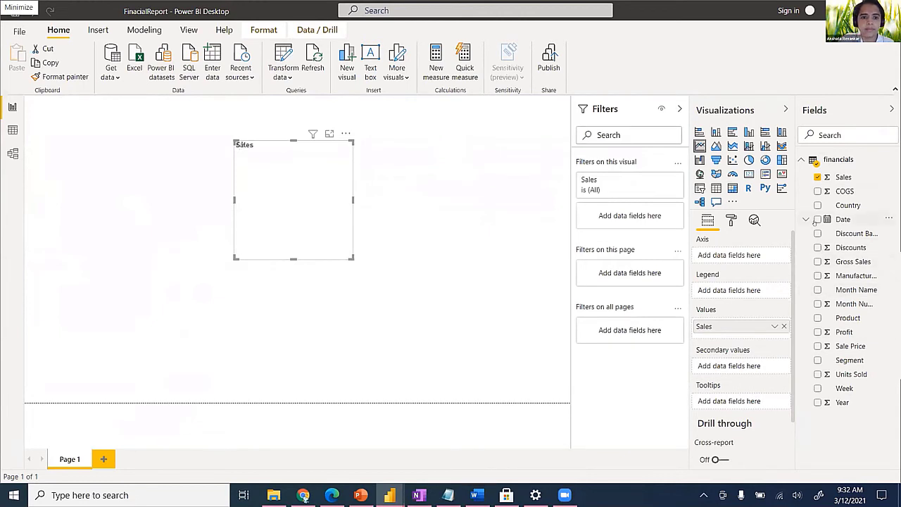
click(817, 220)
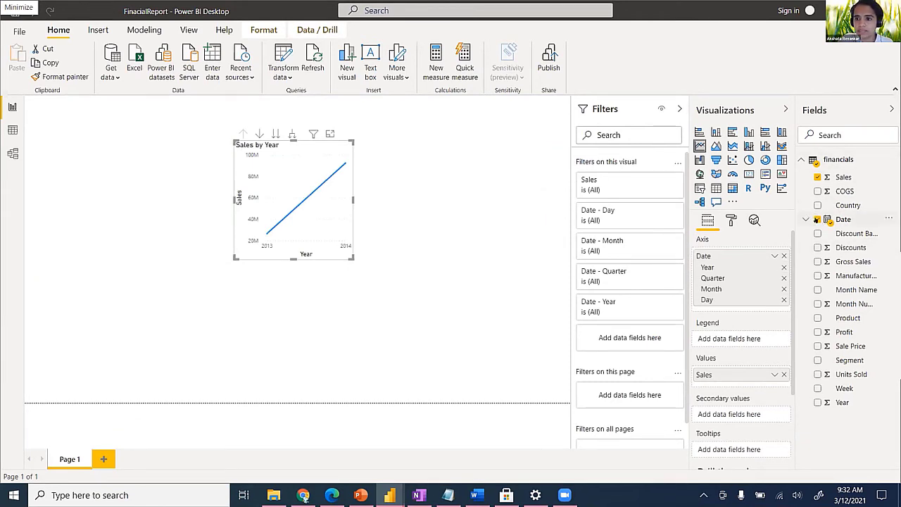
click(817, 219)
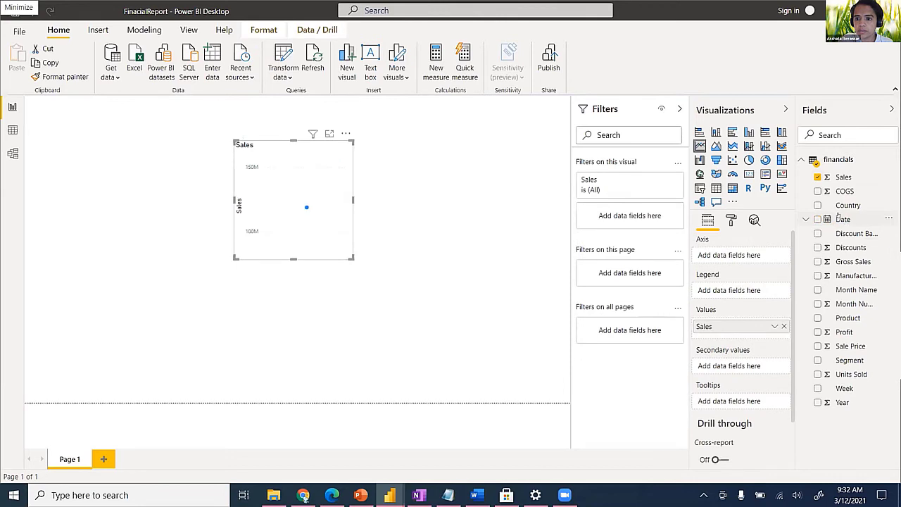
drag(793, 222, 732, 255)
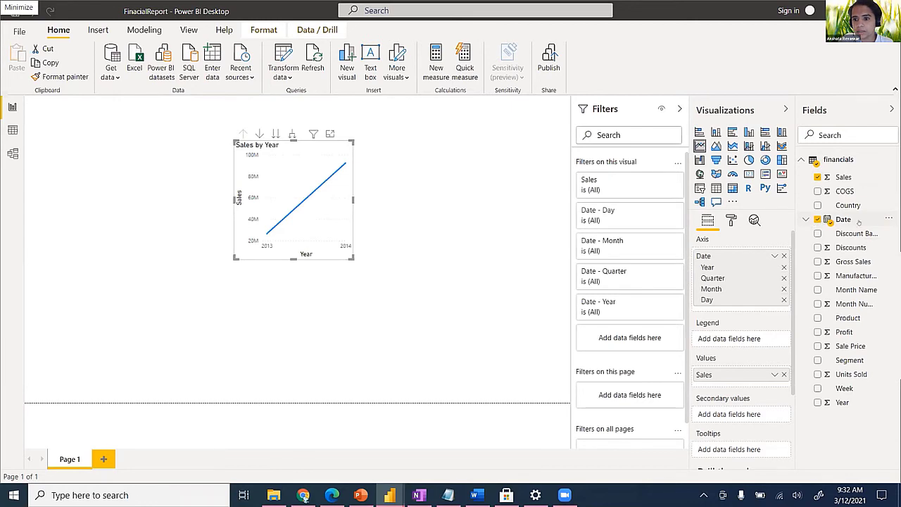
Step: Expand the Date field and its Date Hierarchy in the financials table to show the hierarchy levels
click(808, 222)
click(805, 220)
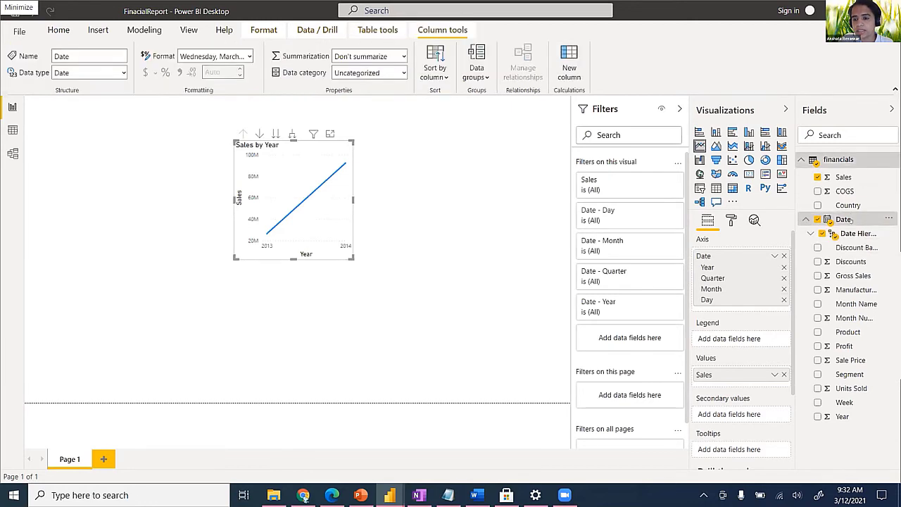
click(811, 233)
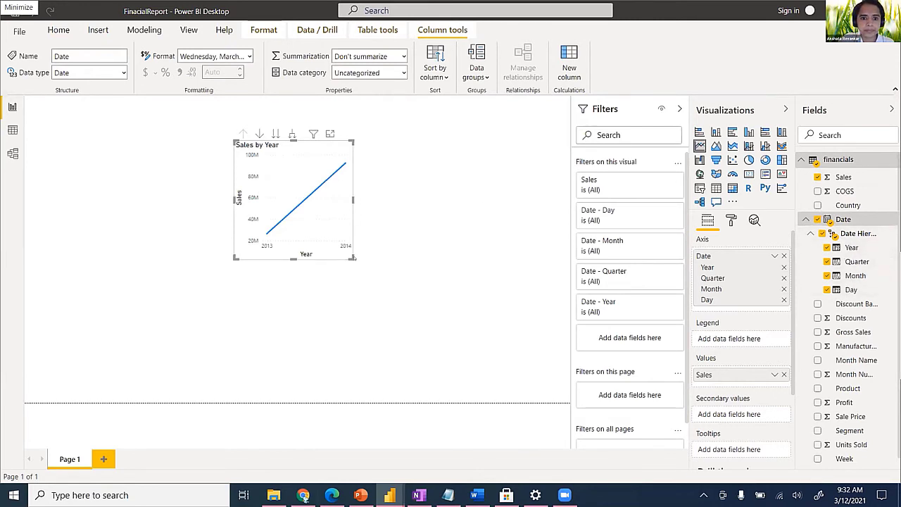
Step: Enlarge the Sales line chart to about 962 by 315, and bring its Date axis to the Month level with drill-down turned on
drag(363, 260, 571, 273)
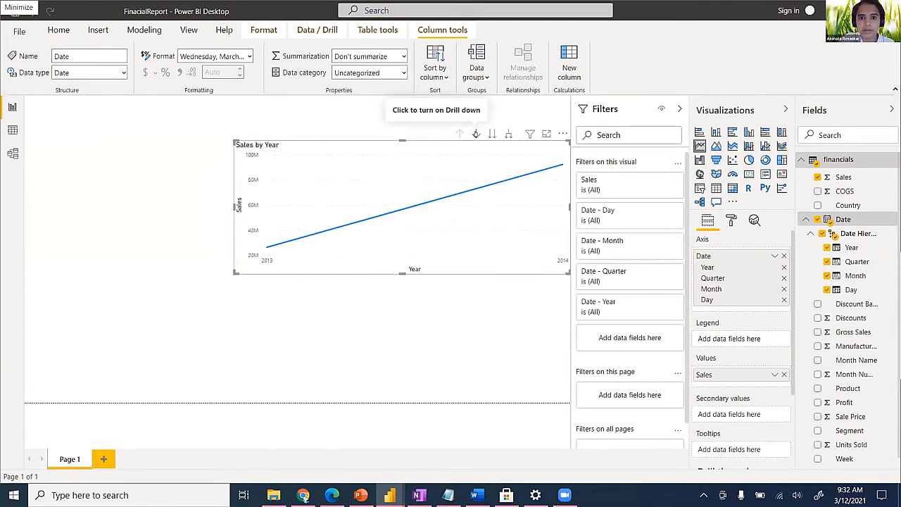
click(476, 134)
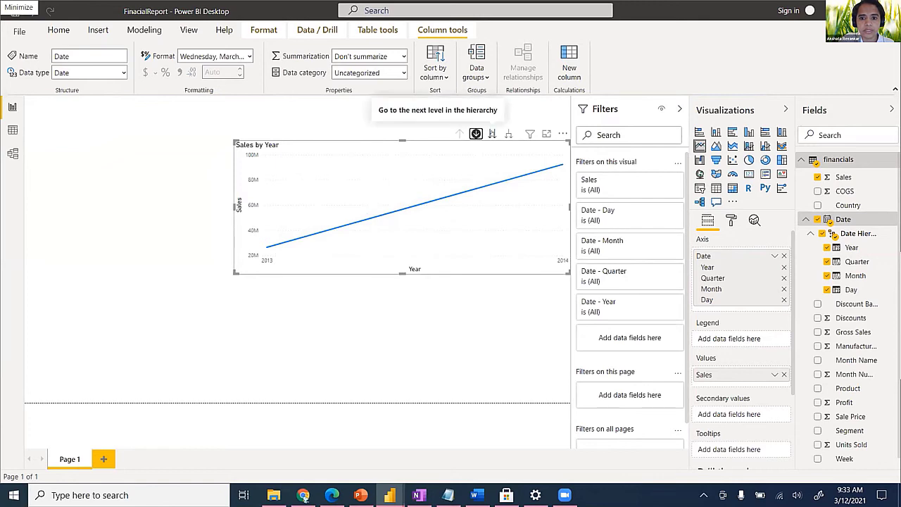
click(492, 133)
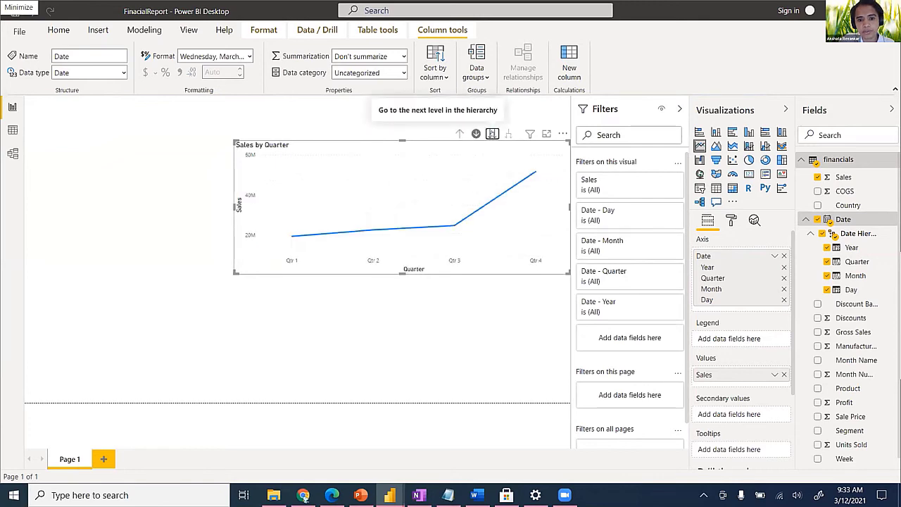
click(492, 134)
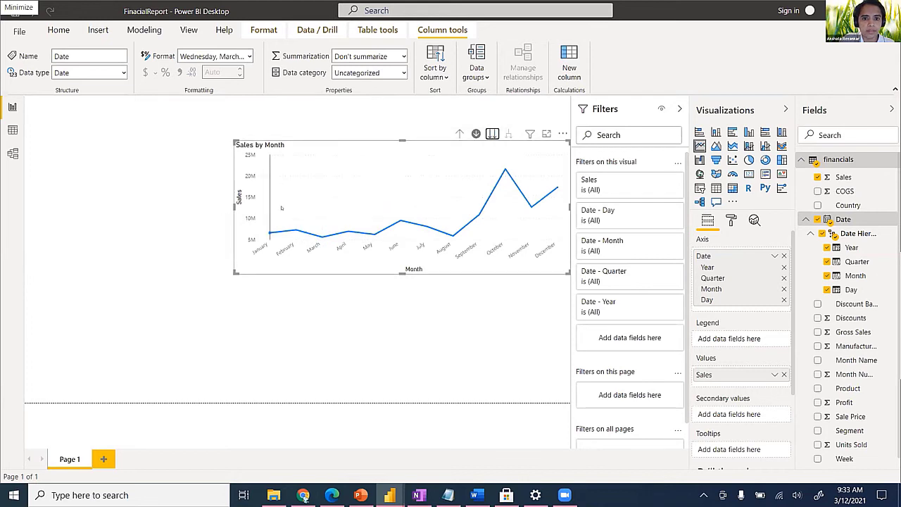
drag(235, 206, 161, 205)
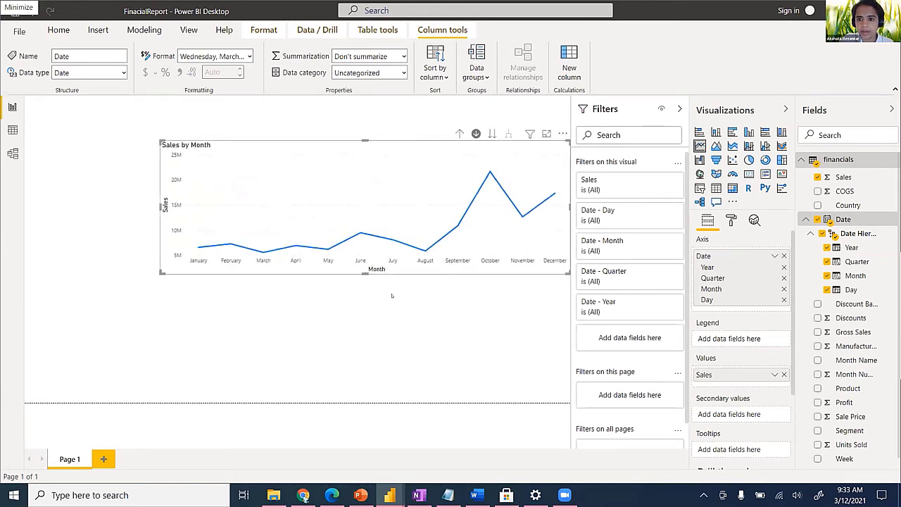
key(Escape)
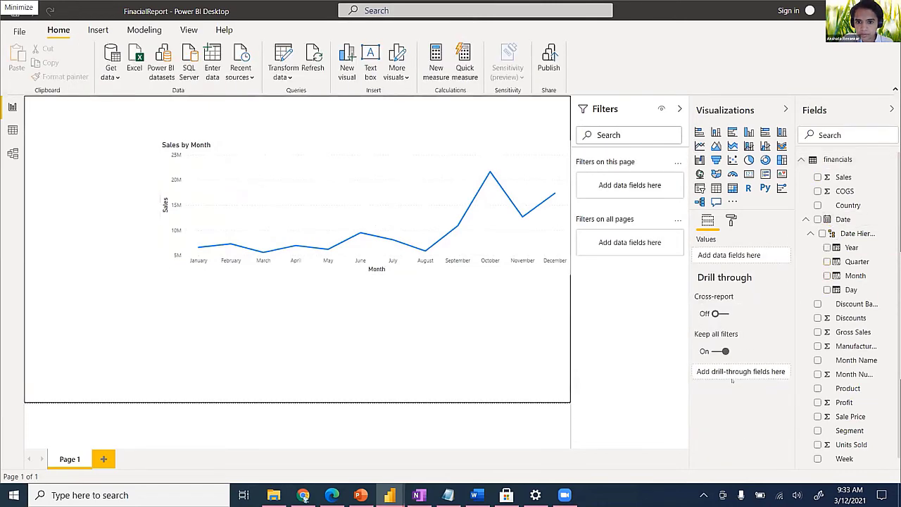
click(377, 185)
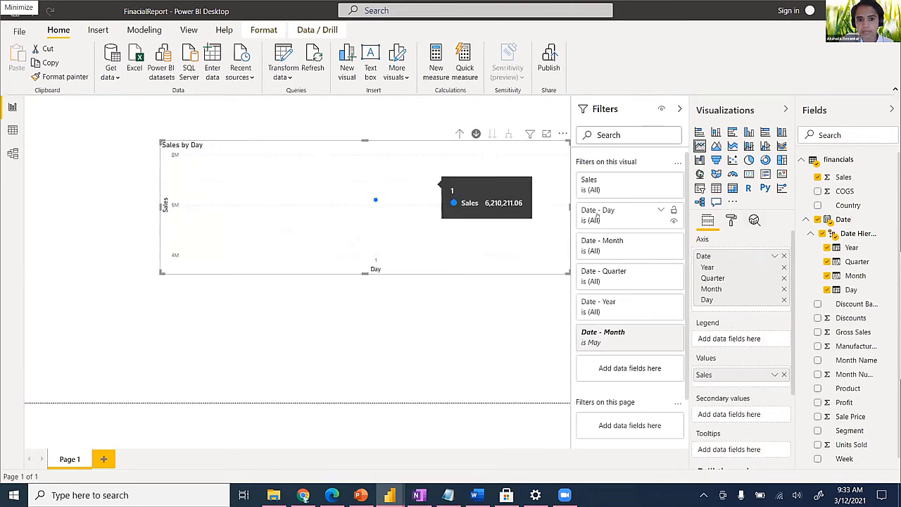
click(476, 133)
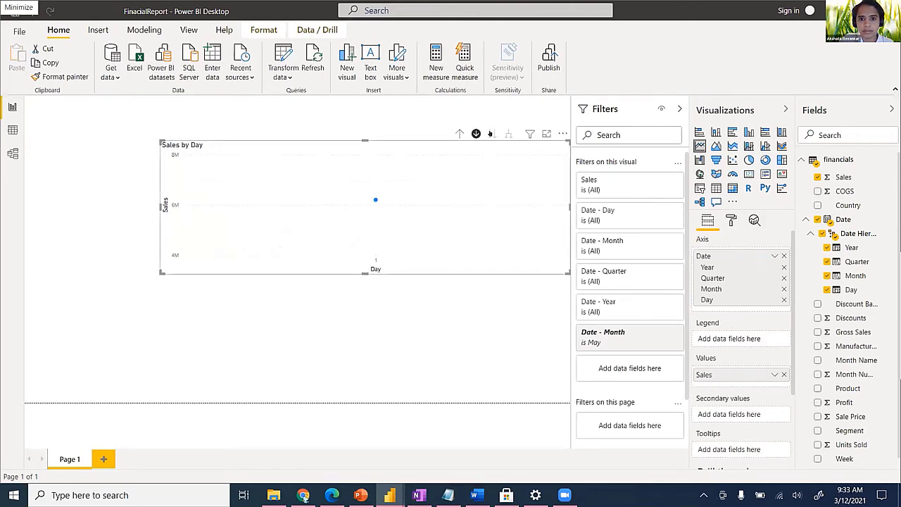
click(476, 133)
click(458, 133)
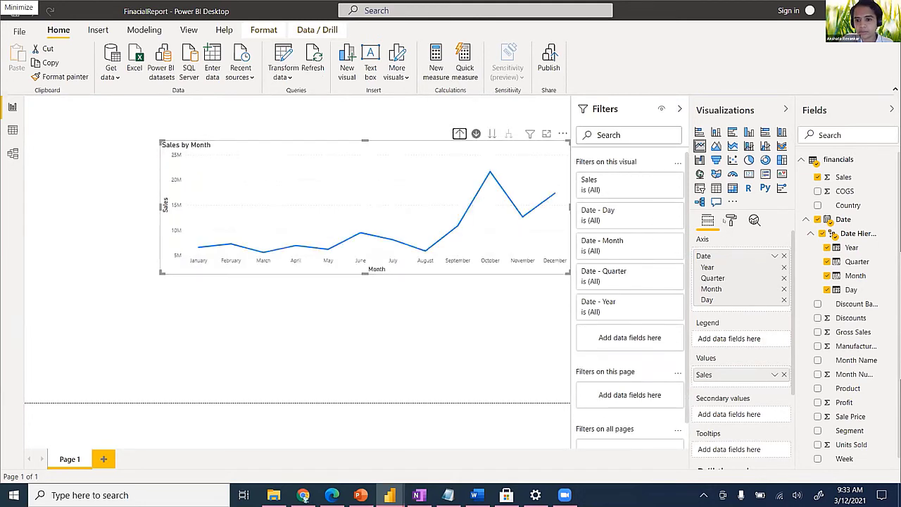
Step: Set the line chart's X axis title to Time
scroll(751, 349, down, 3)
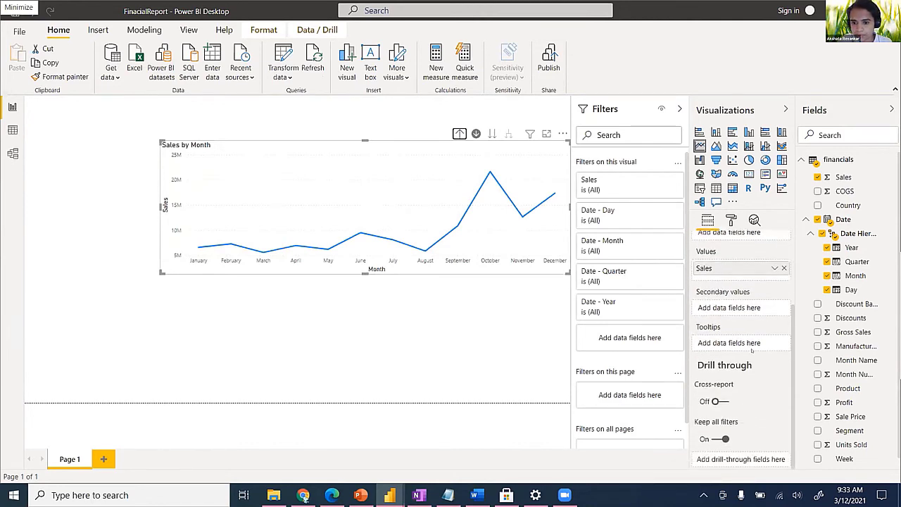
click(731, 221)
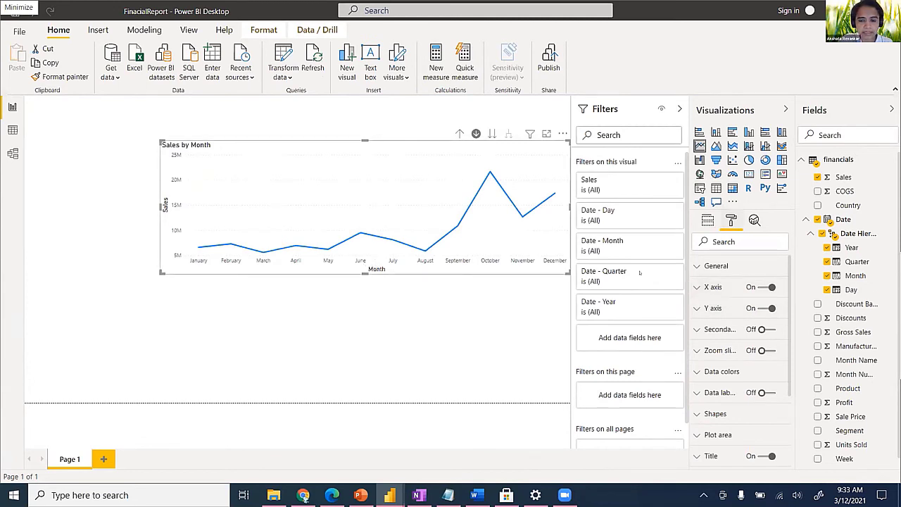
click(696, 287)
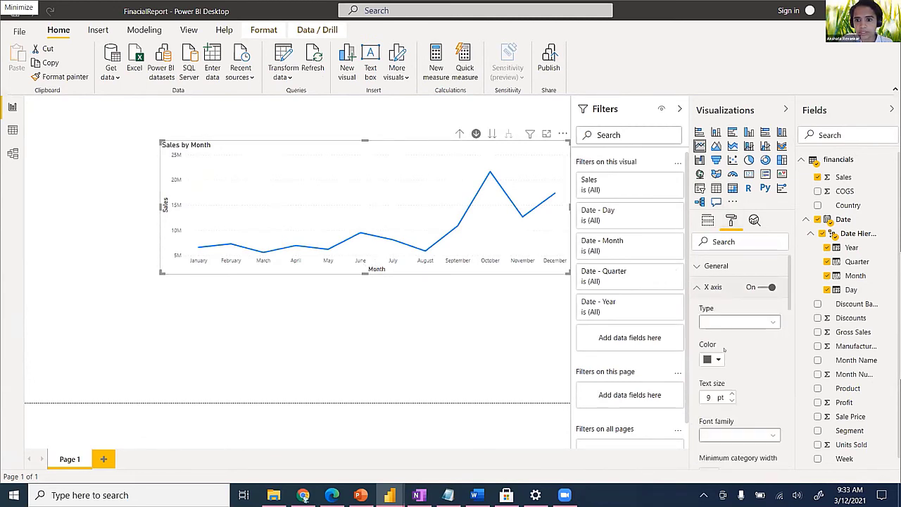
scroll(723, 348, down, 5)
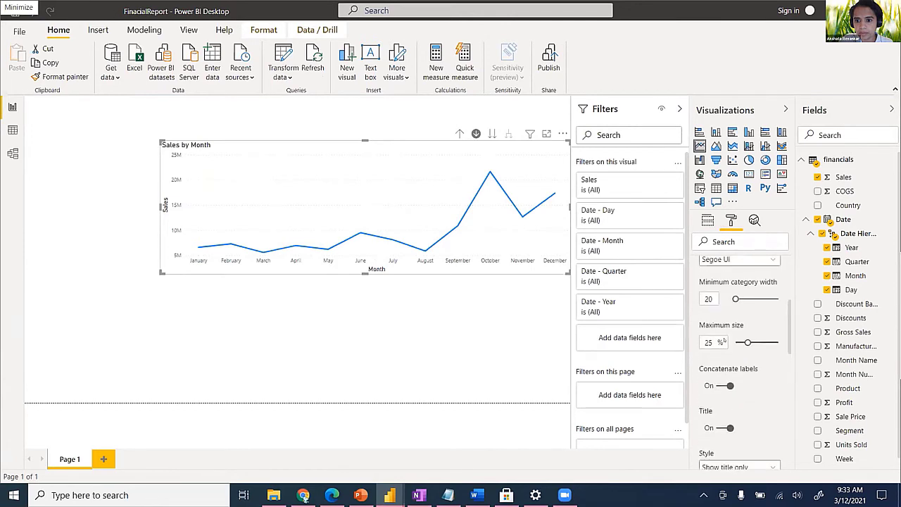
scroll(724, 341, down, 5)
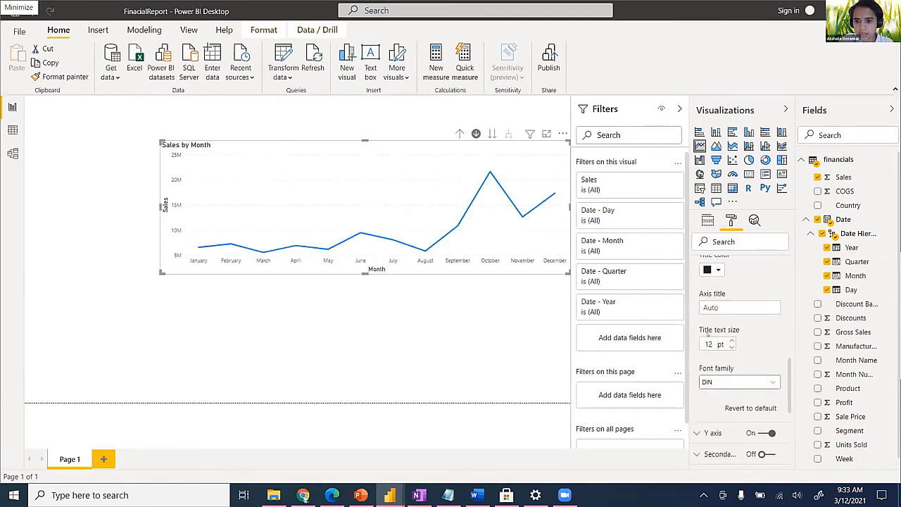
click(709, 306)
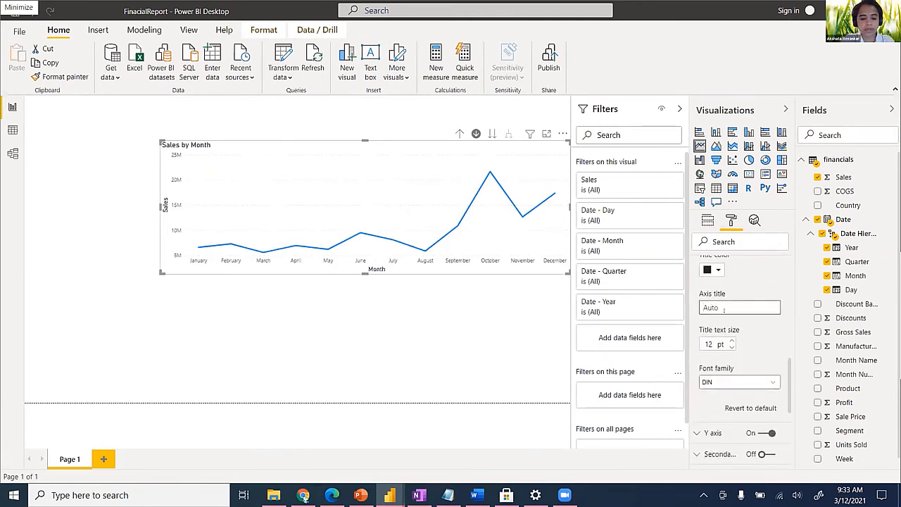
text(Time)
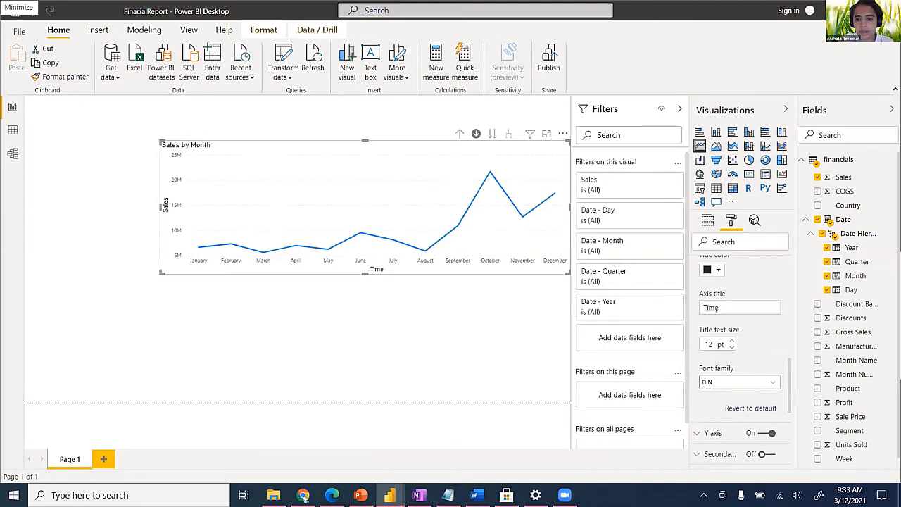
Step: Turn on the line chart's border and round its corners with a 30 px radius
scroll(704, 295, up, 5)
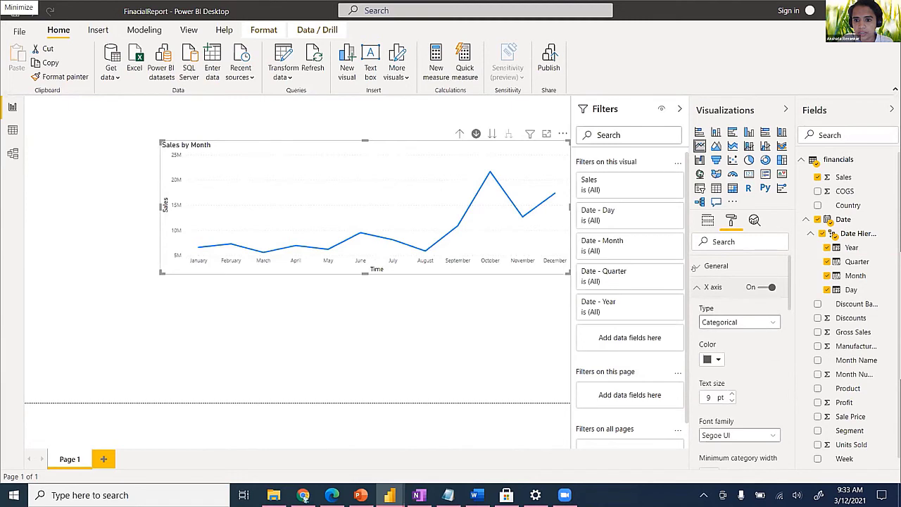
click(693, 266)
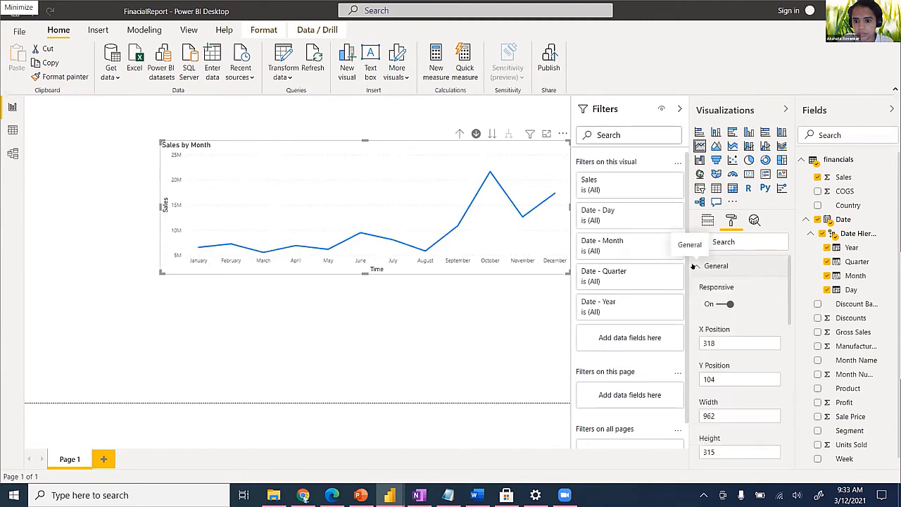
scroll(725, 341, down, 5)
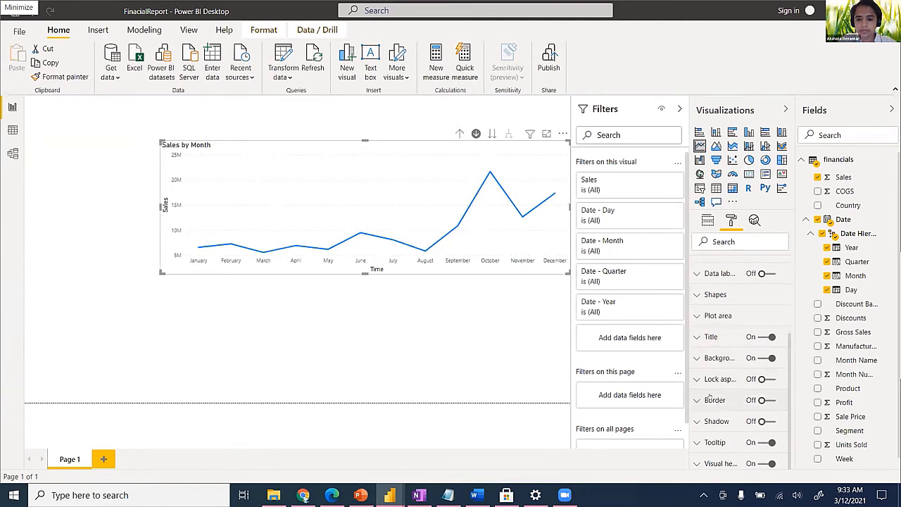
click(696, 400)
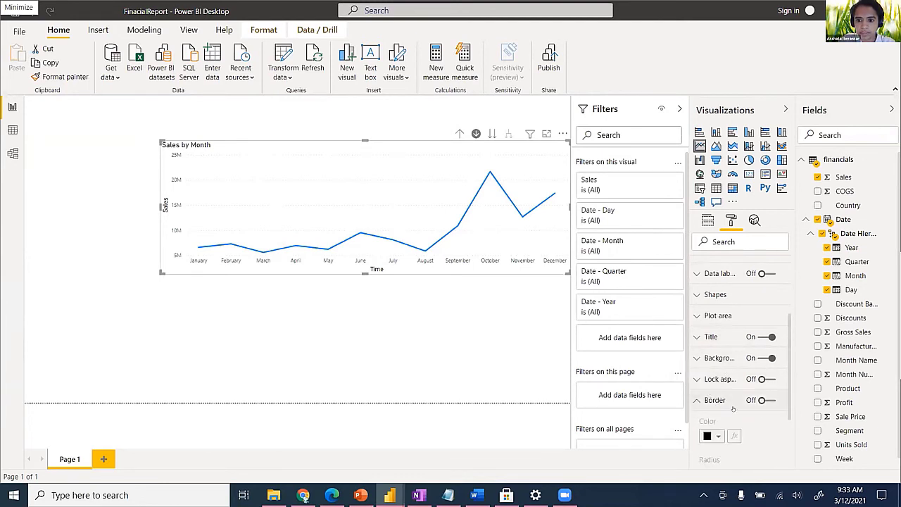
scroll(746, 391, down, 3)
click(762, 289)
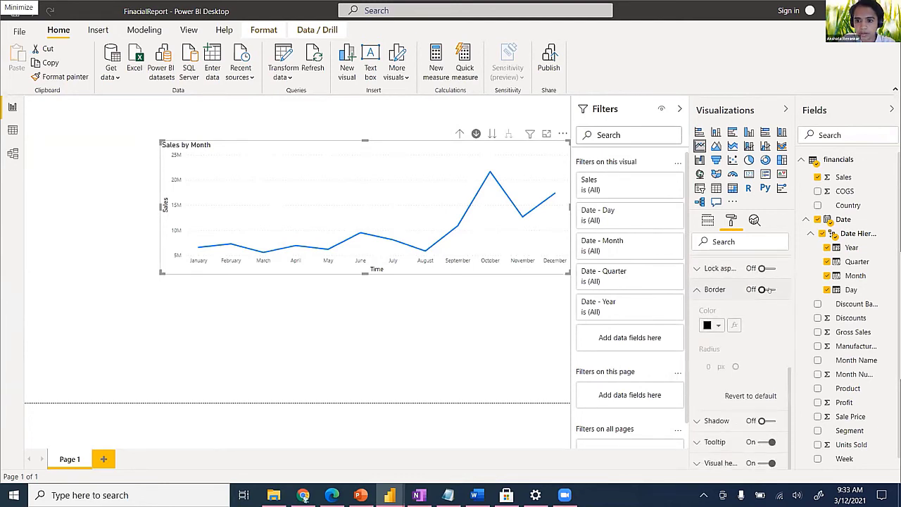
drag(735, 366, 765, 366)
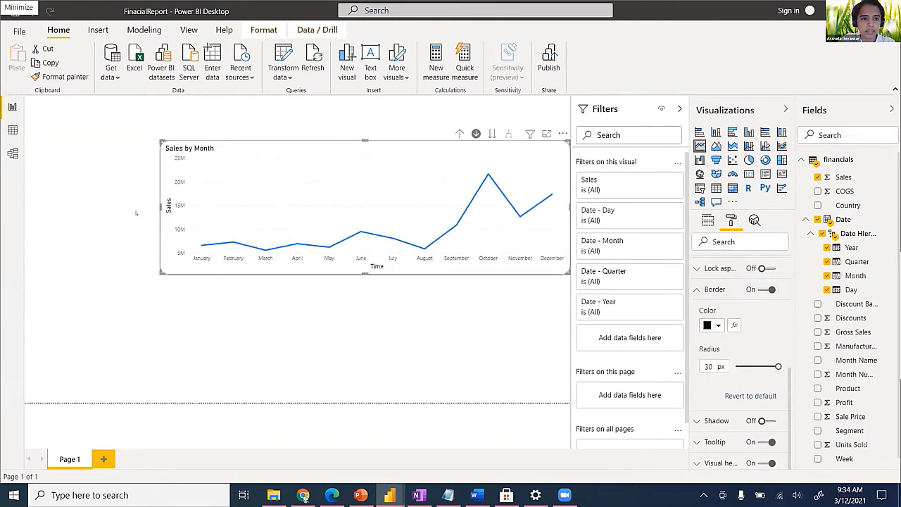
click(146, 140)
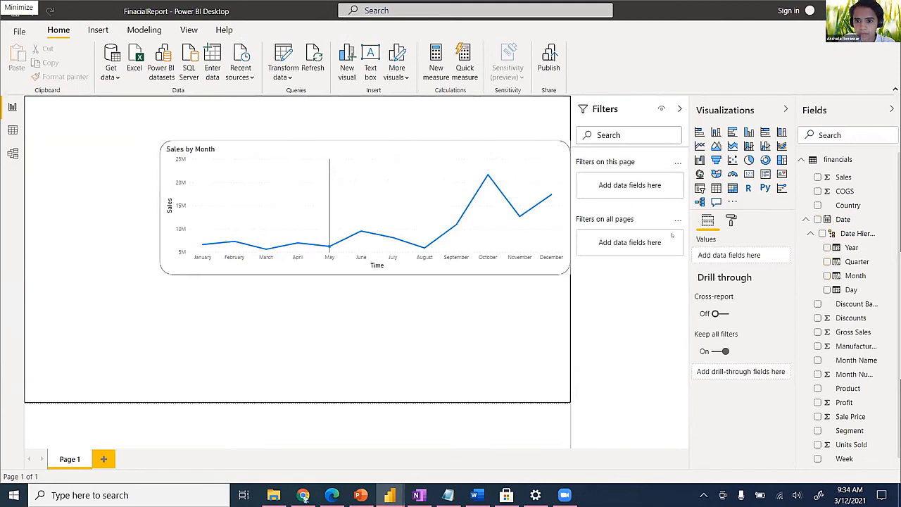
Step: Change the line chart's title text to Sales by Time
click(476, 205)
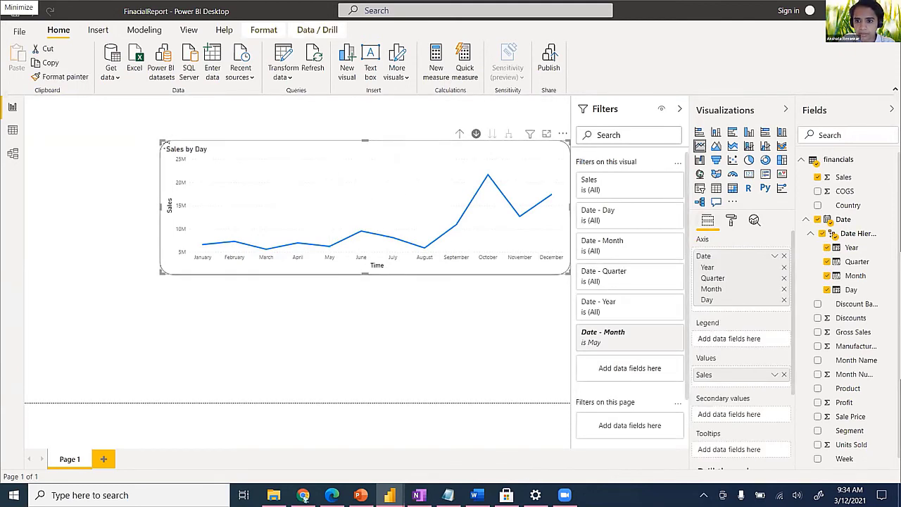
click(730, 220)
scroll(733, 350, down, 3)
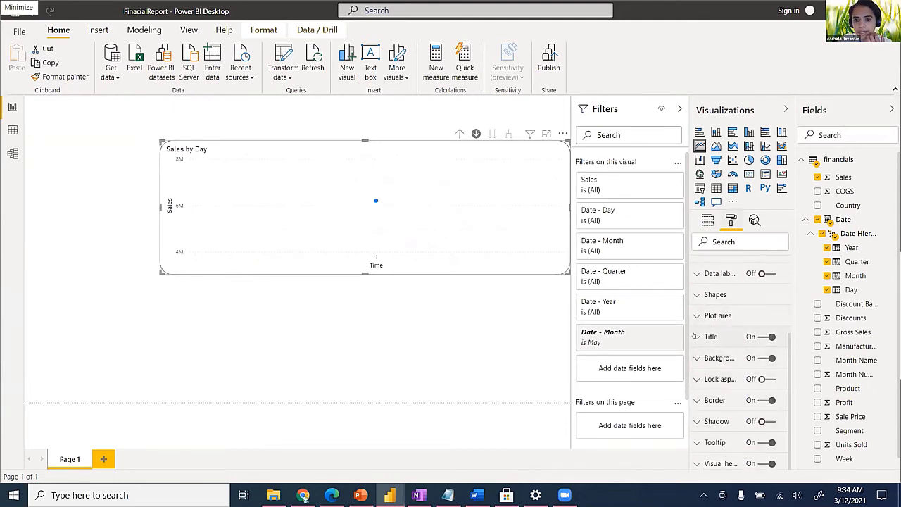
click(715, 339)
click(732, 372)
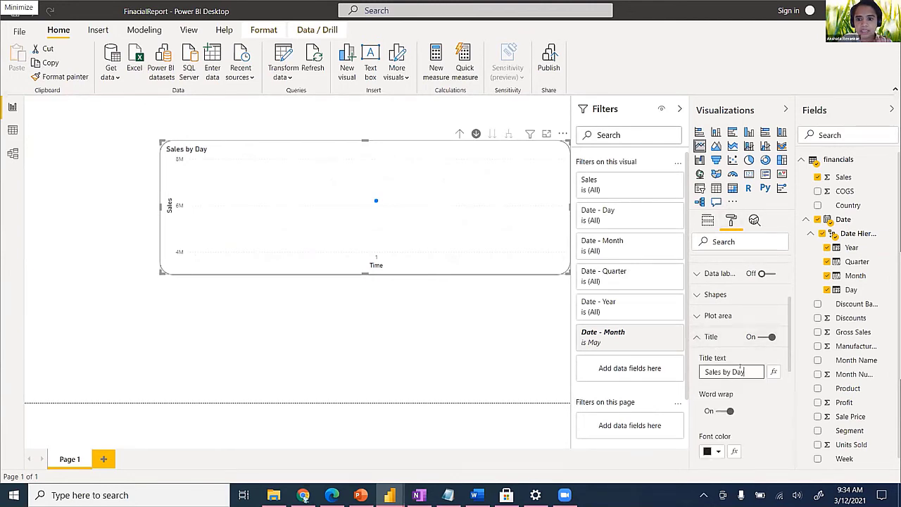
double_click(738, 371)
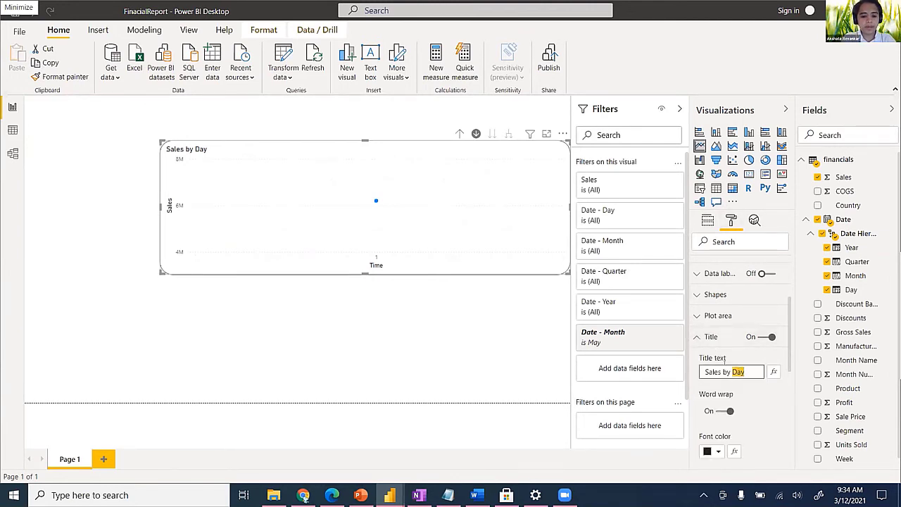
text(Time)
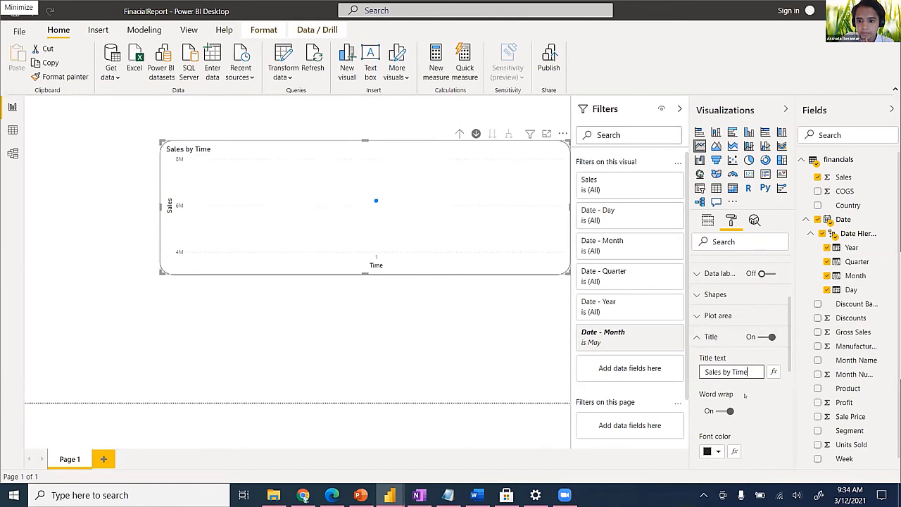
click(745, 395)
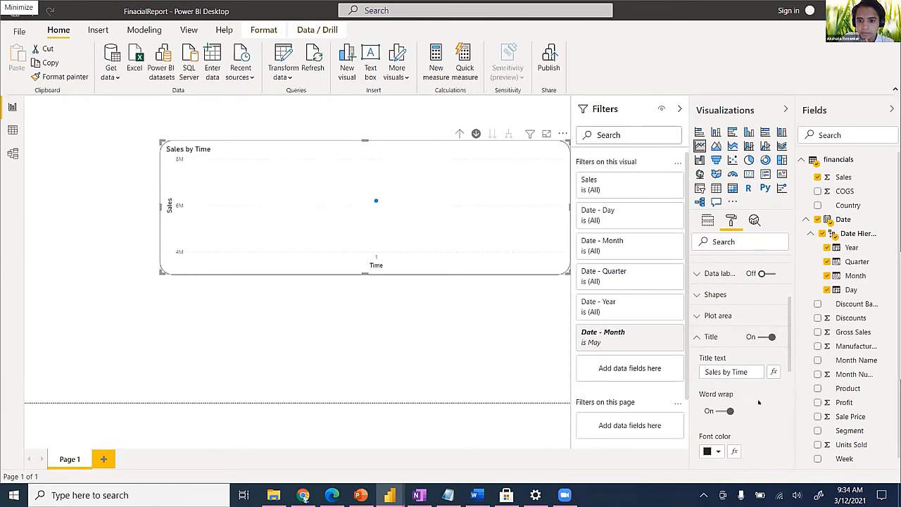
Step: Drill the line chart back up to the Month level and add a Max line for Sales
click(753, 219)
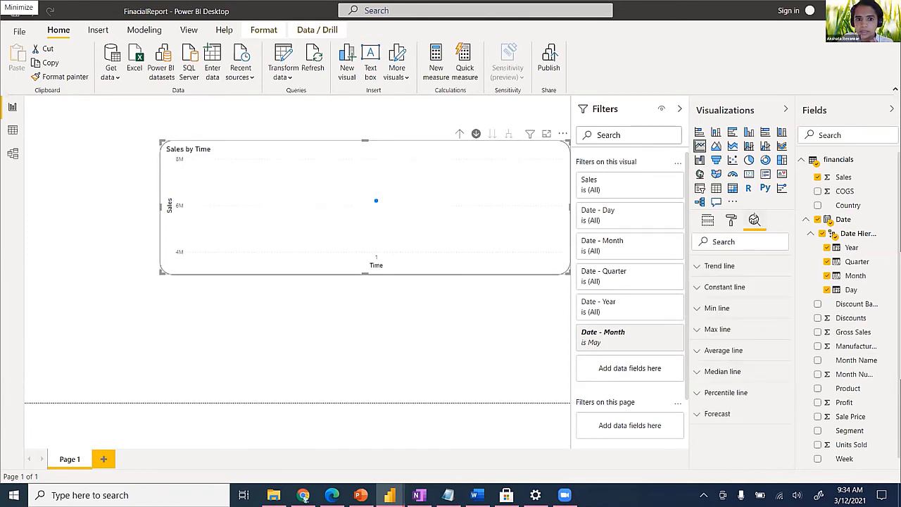
click(461, 133)
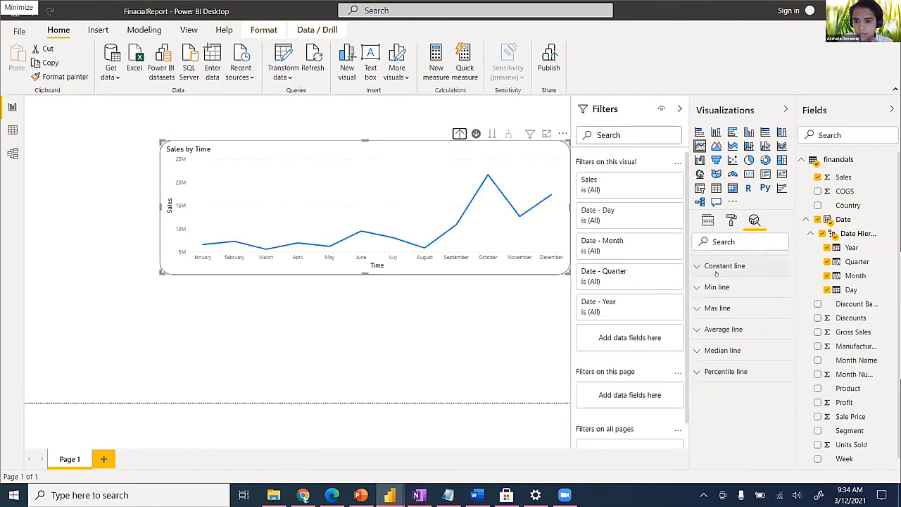
click(697, 307)
click(715, 335)
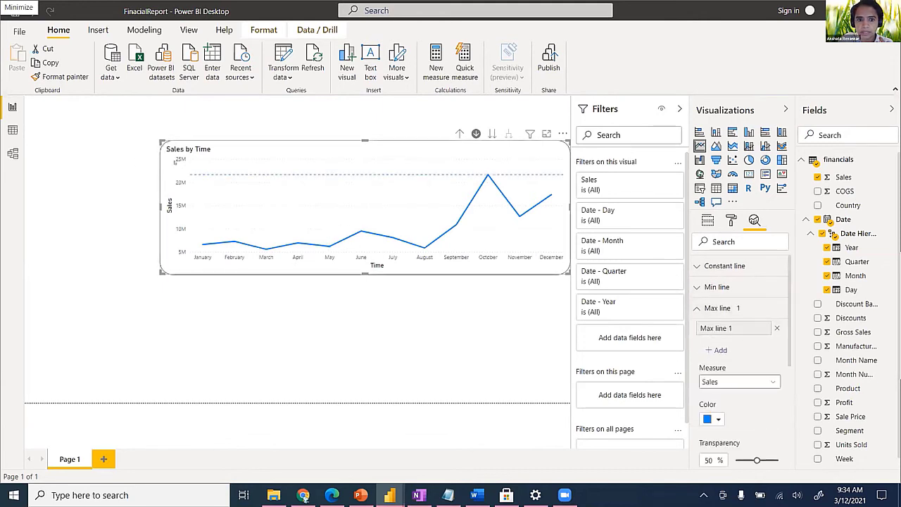
click(428, 333)
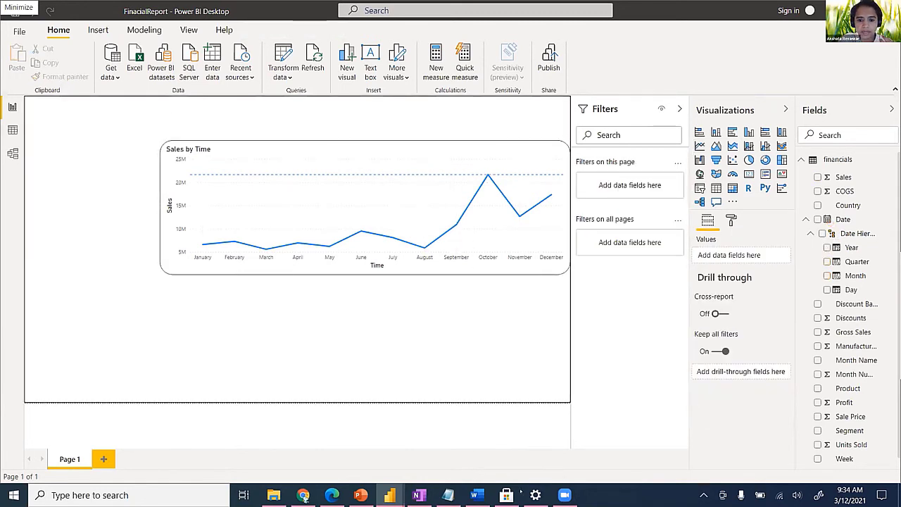
Step: Switch to the MovieRental report to examine its Earnings chart's analytics lines, and return to the FinacialReport page
mouse_move(389, 494)
click(176, 436)
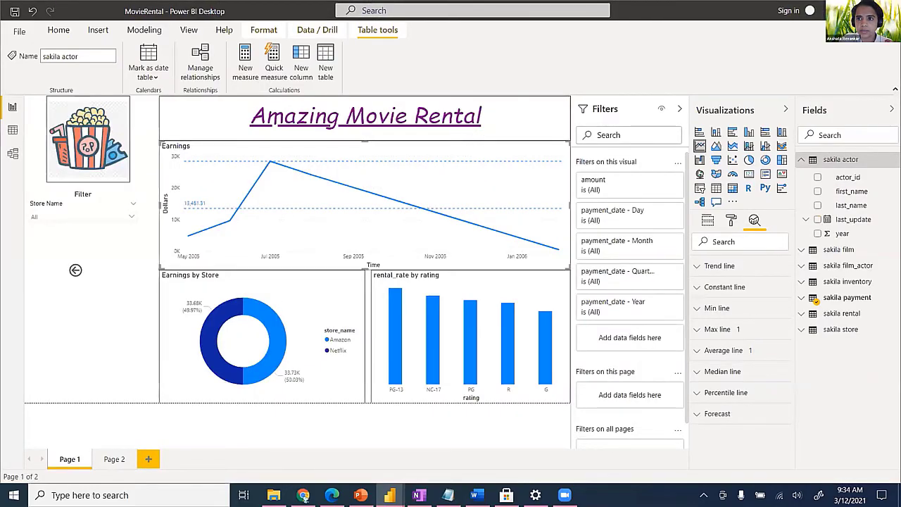
key(alt+Tab)
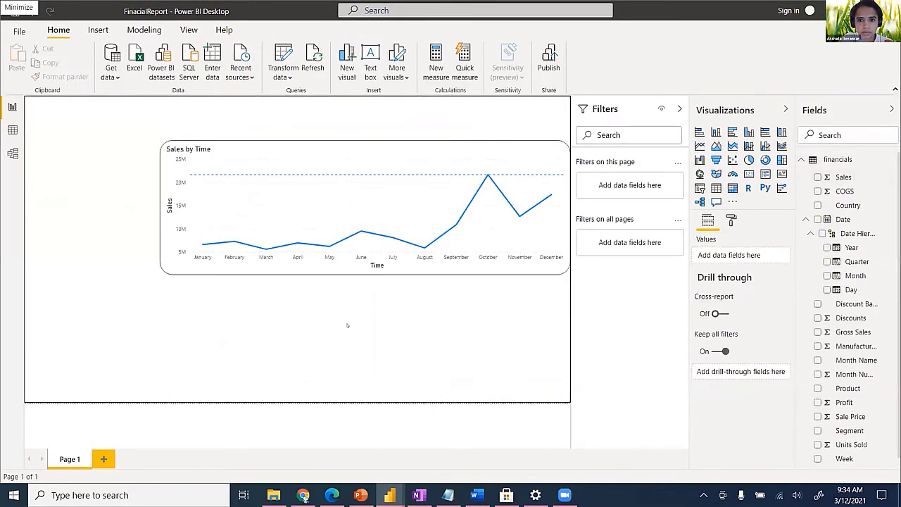
Step: Add a donut chart under the line chart, aligned with its left edge and widened to about half its width
click(765, 159)
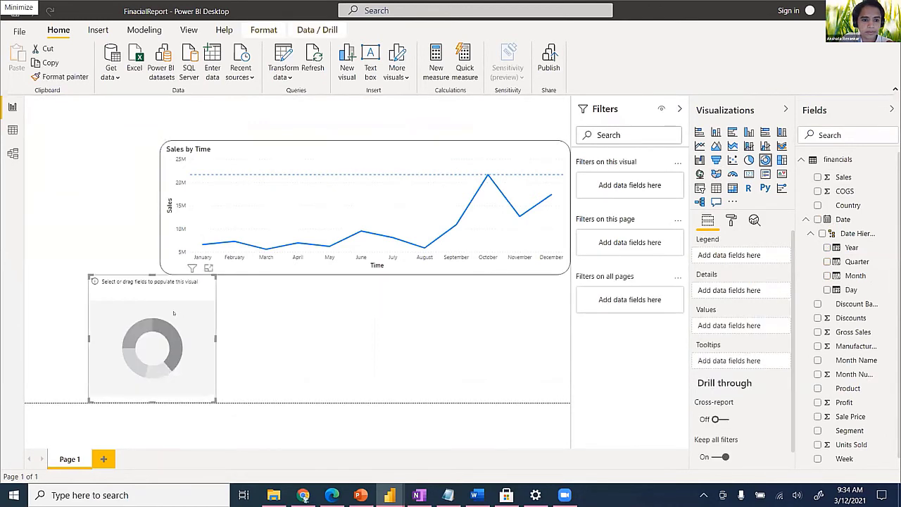
drag(219, 334, 282, 336)
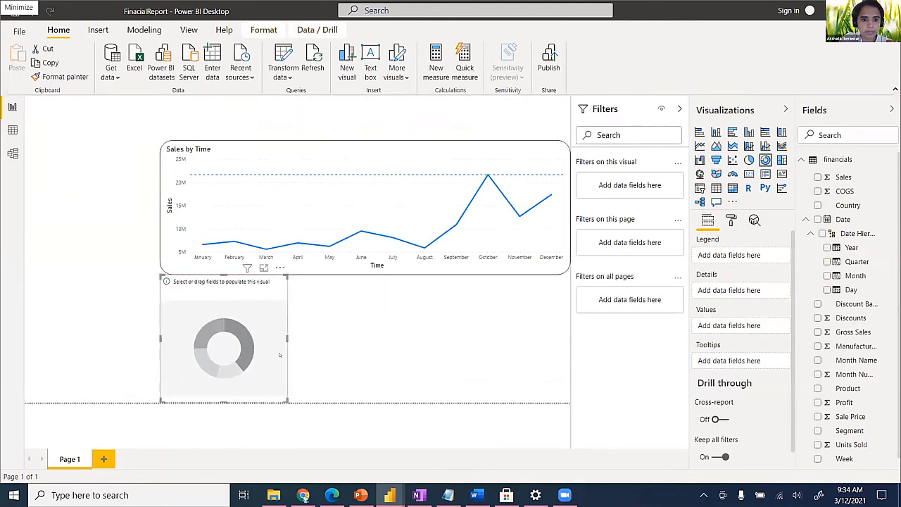
drag(282, 336, 364, 337)
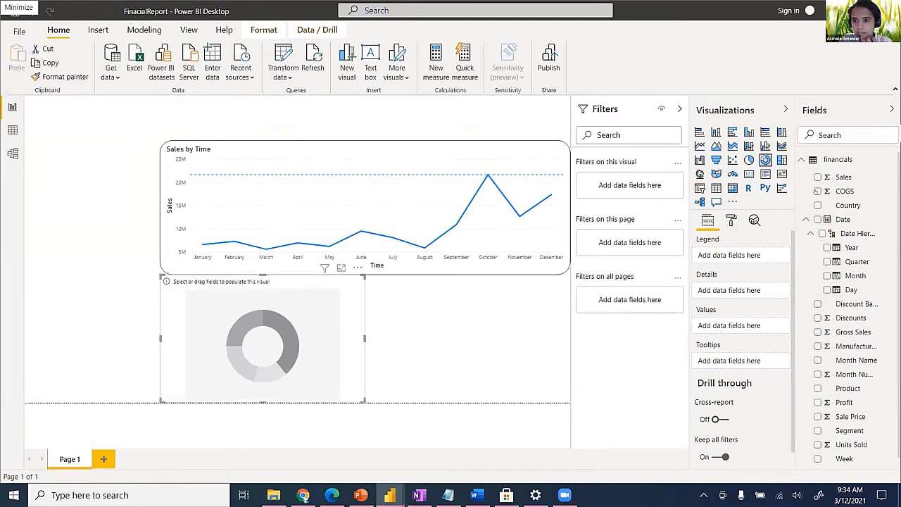
Step: Fill the donut chart with Sales as the values and Segment as the legend
click(817, 178)
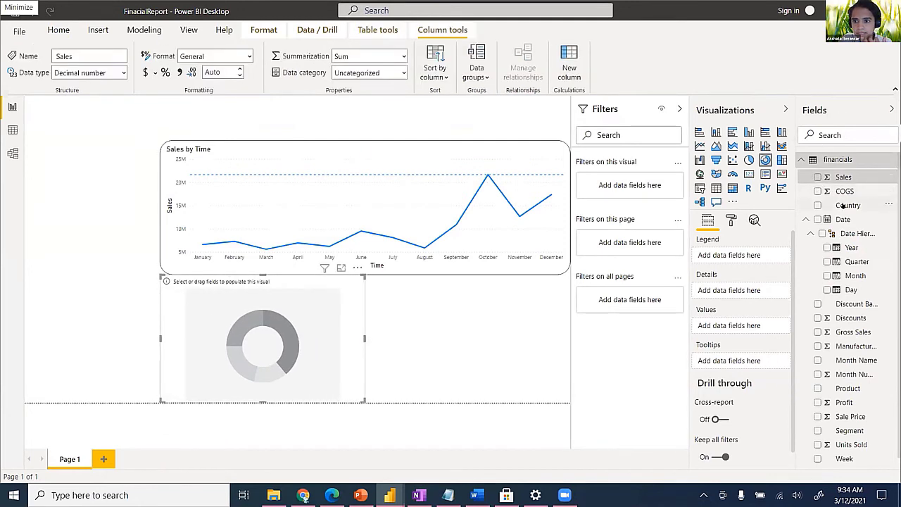
click(816, 177)
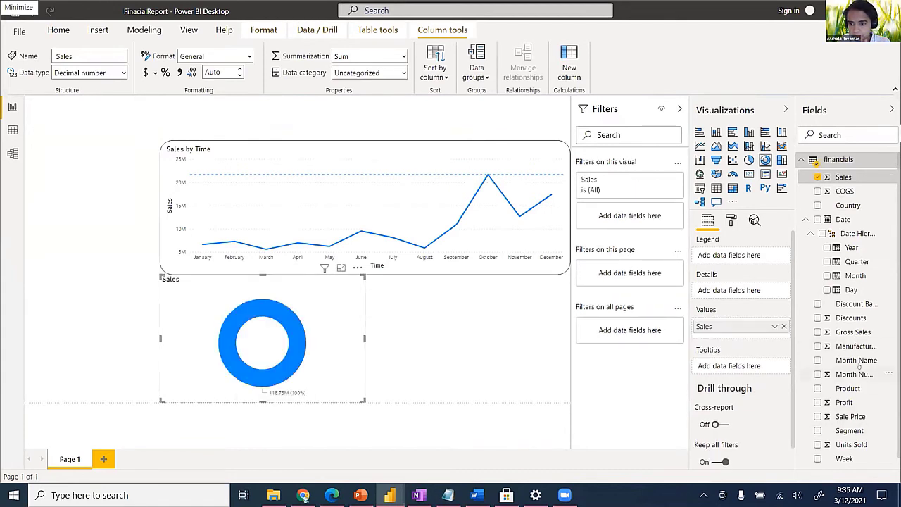
click(804, 219)
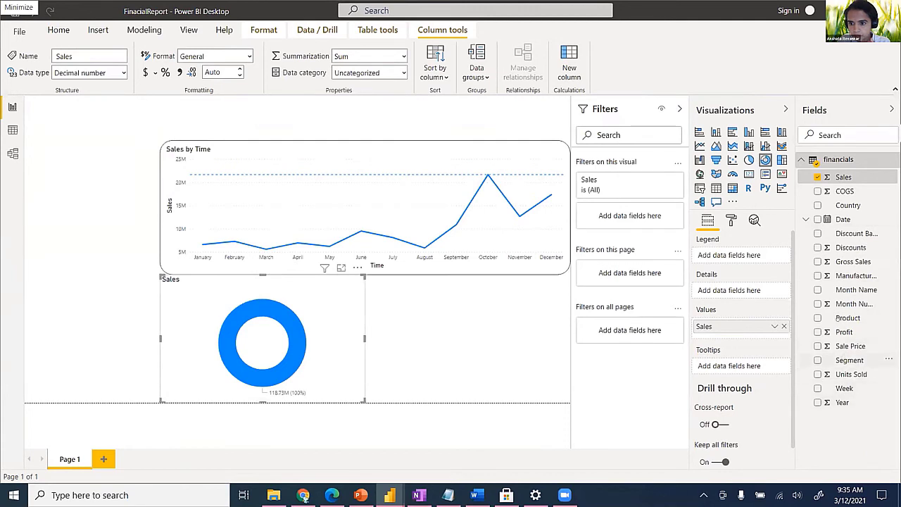
click(817, 360)
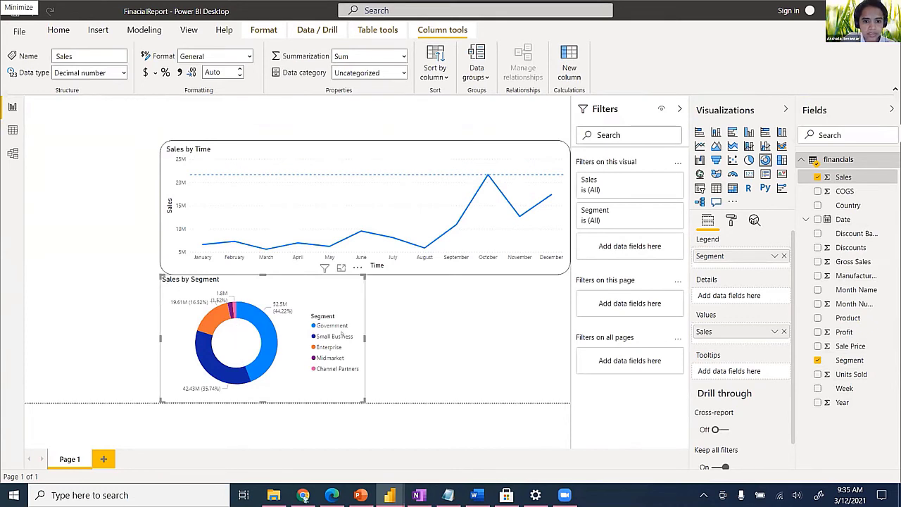
Step: Try the Sales by Segment visual as a pie chart and change it back to a donut chart
click(748, 159)
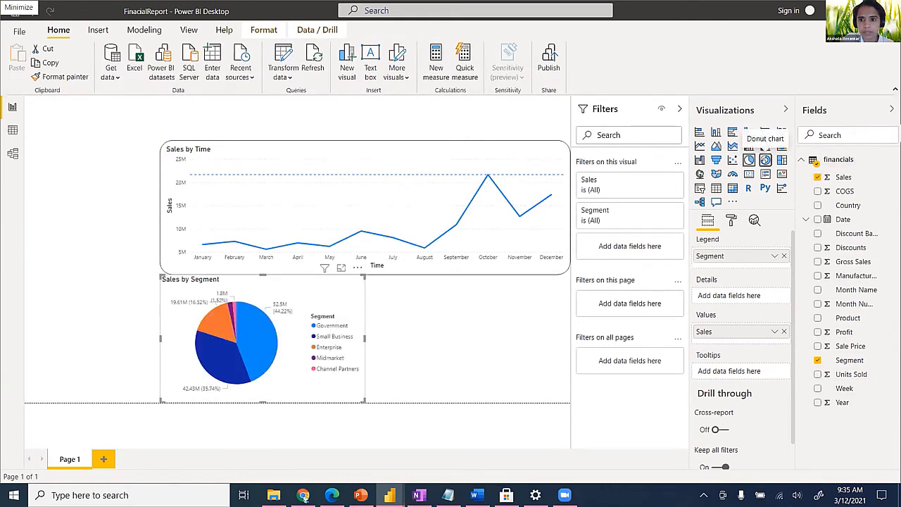
click(765, 160)
click(446, 350)
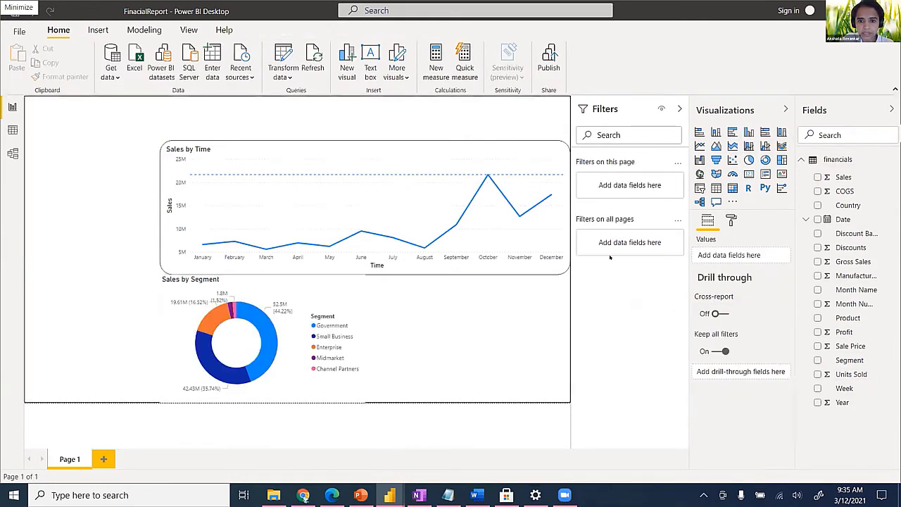
Step: Add a Key influencers visual and size it to fill the space beside the donut chart, under the line chart
click(699, 202)
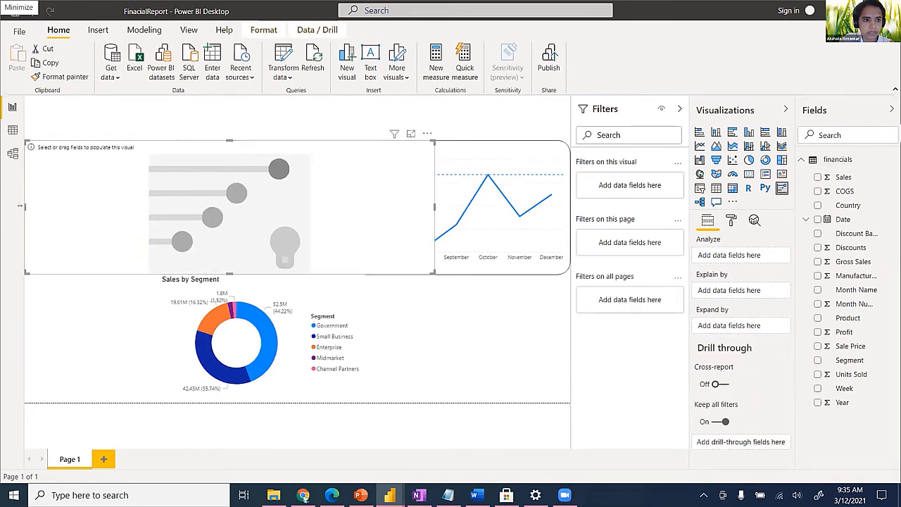
drag(21, 206, 251, 207)
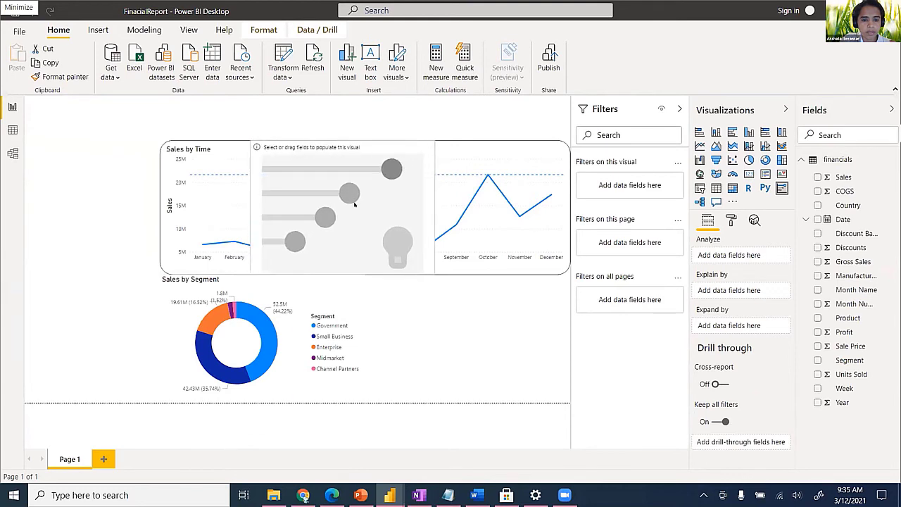
drag(354, 204, 474, 324)
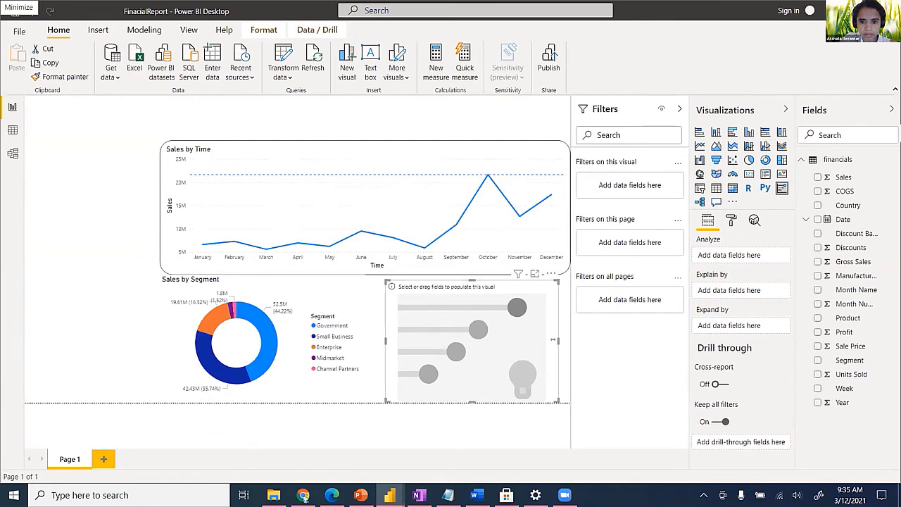
drag(552, 340, 568, 341)
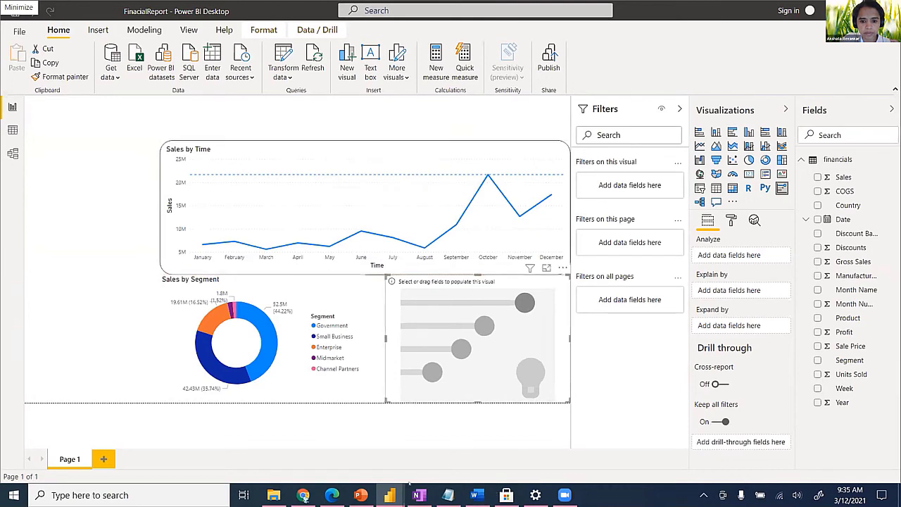
Step: Switch to the FinancialExcel report to examine the fields its key influencers visual uses, and return to the FinacialReport page
mouse_move(389, 493)
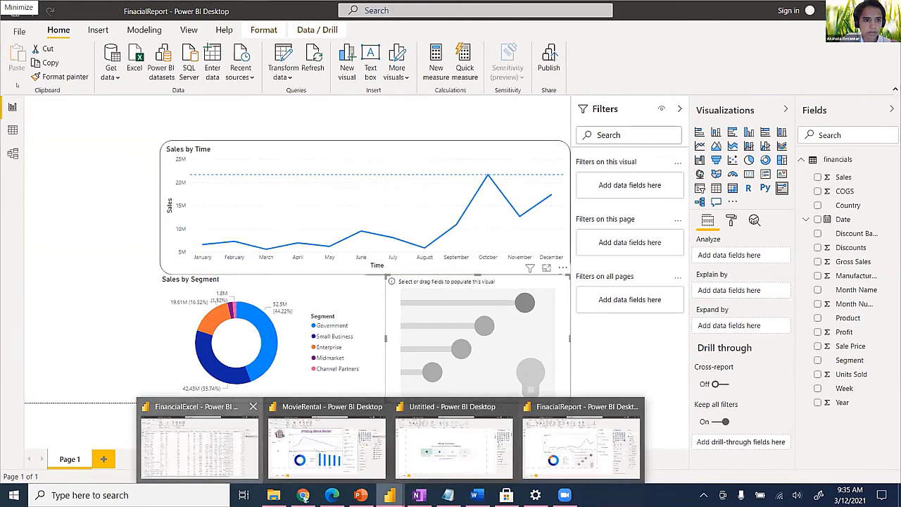
click(199, 443)
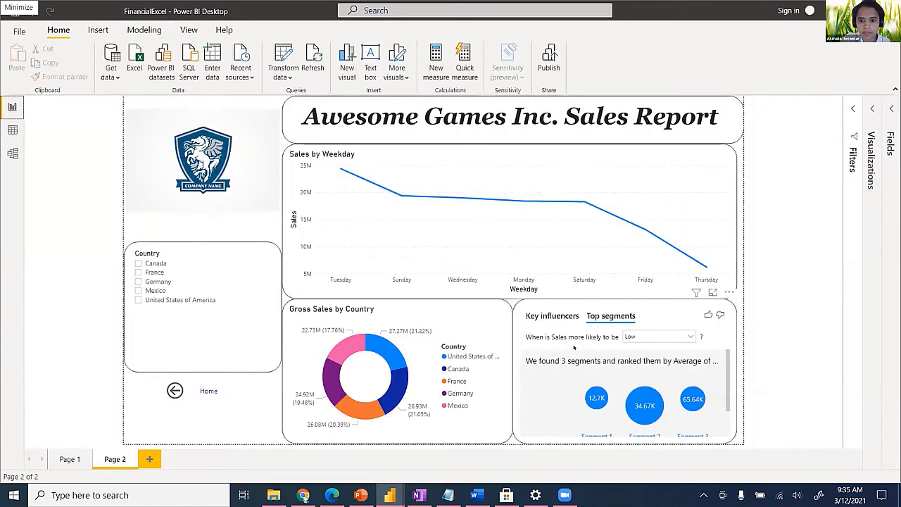
click(556, 326)
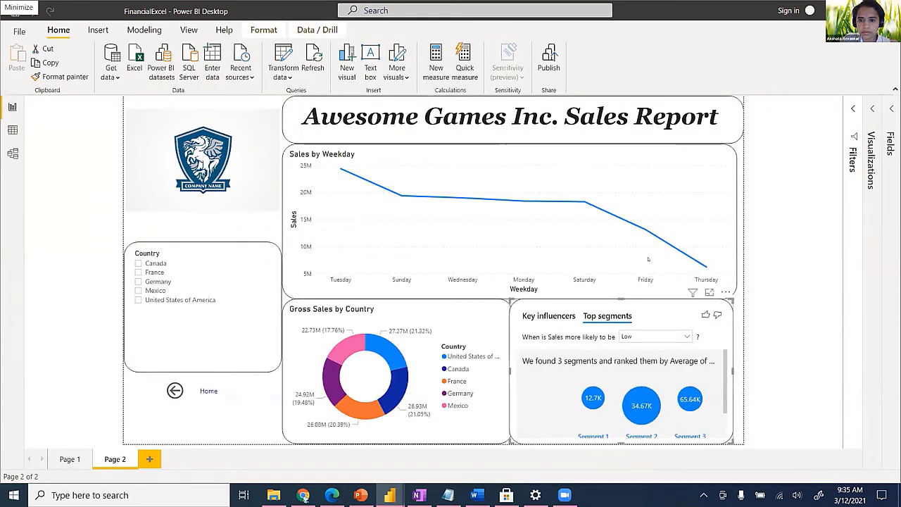
click(891, 152)
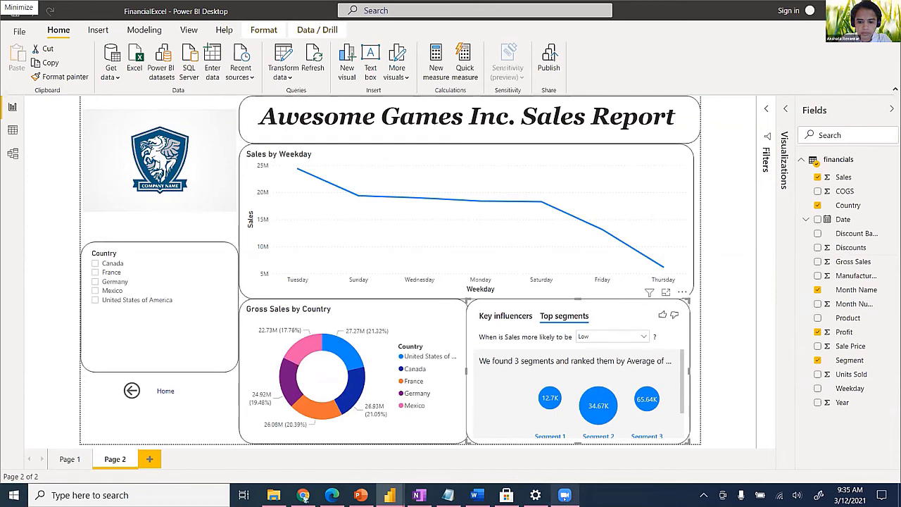
mouse_move(390, 494)
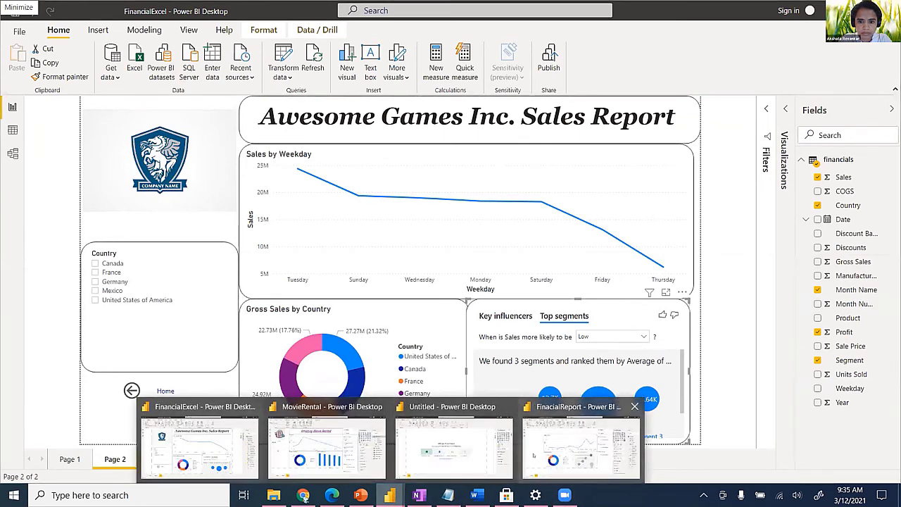
click(556, 454)
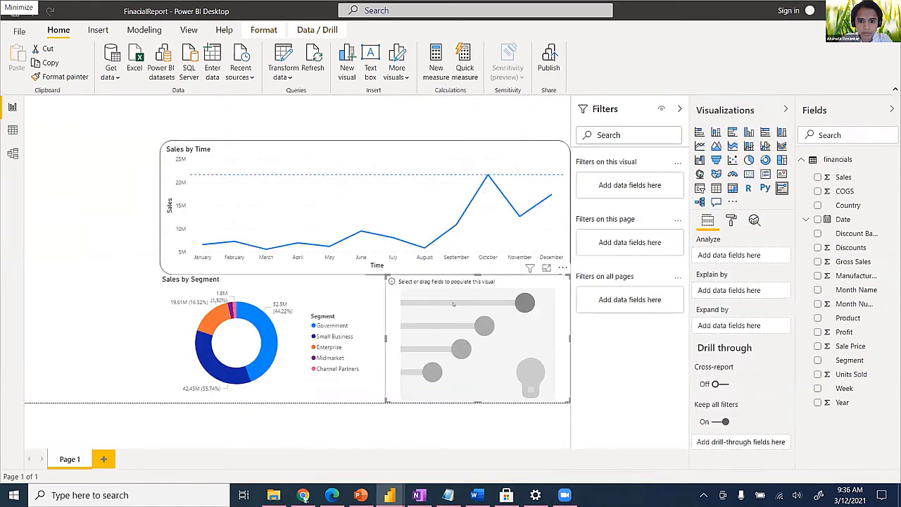
Step: Set the key influencers visual to analyze Sales, explained by Segment
click(817, 177)
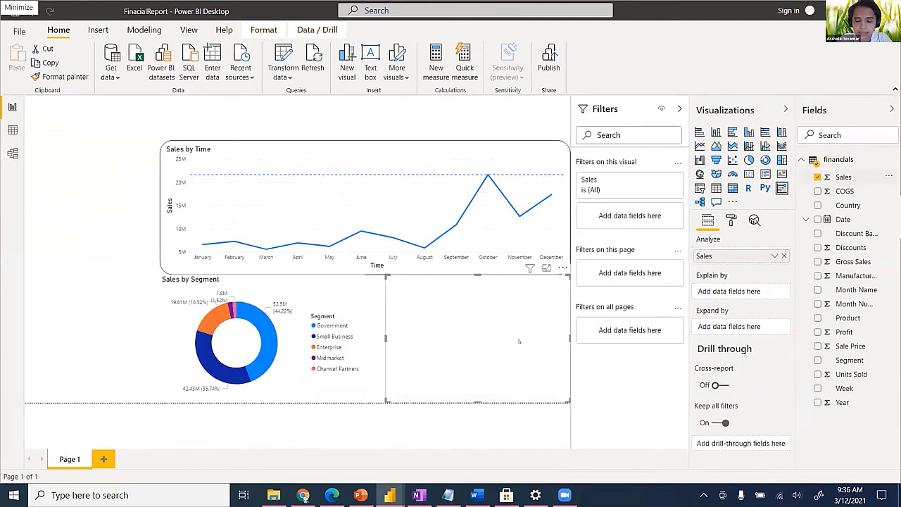
click(816, 360)
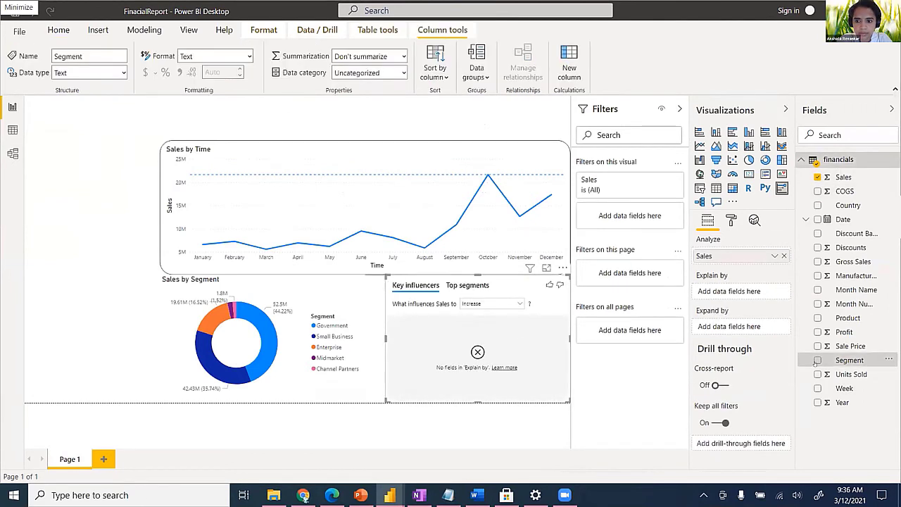
click(815, 360)
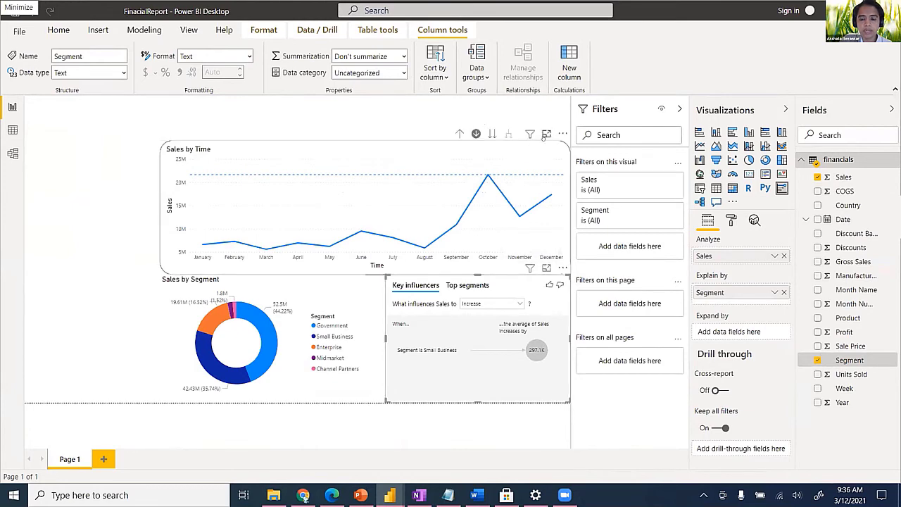
Step: Examine the Sales by Time line chart and the key influencers visual's Small Business breakdown in focus mode, returning to the report after each
click(546, 133)
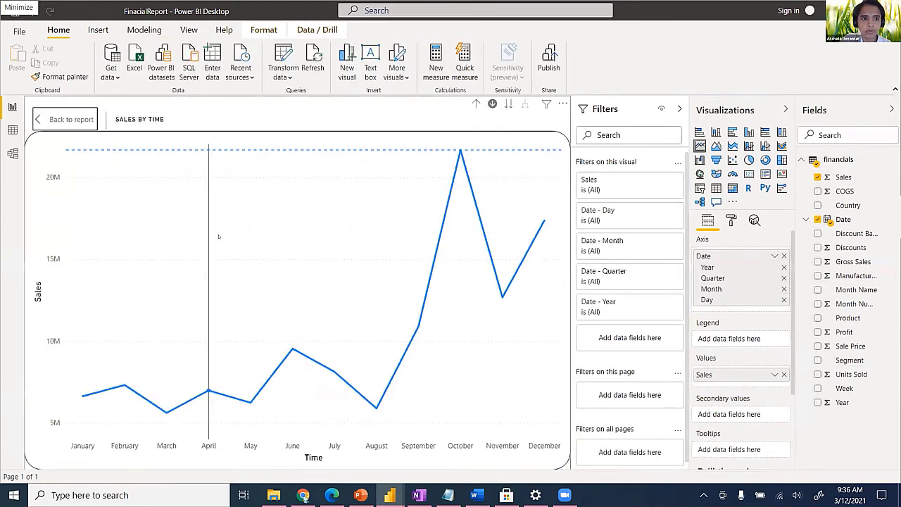
click(57, 119)
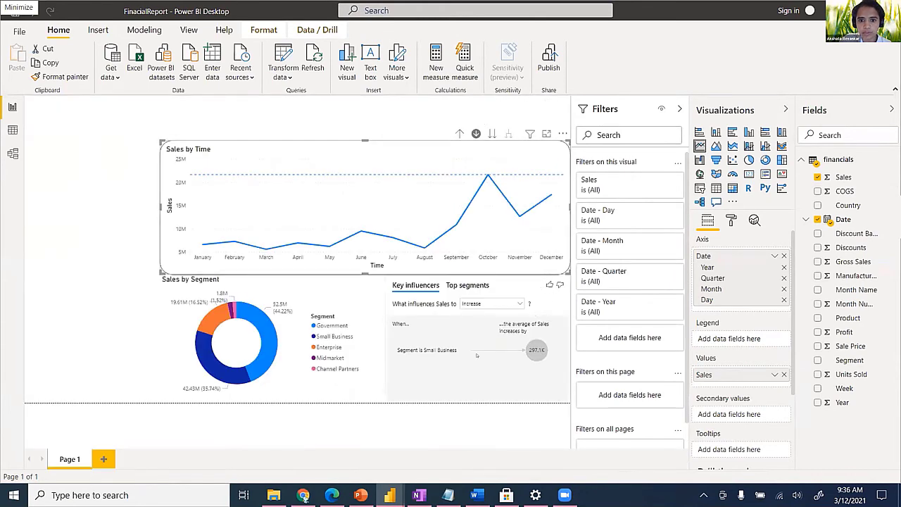
click(519, 296)
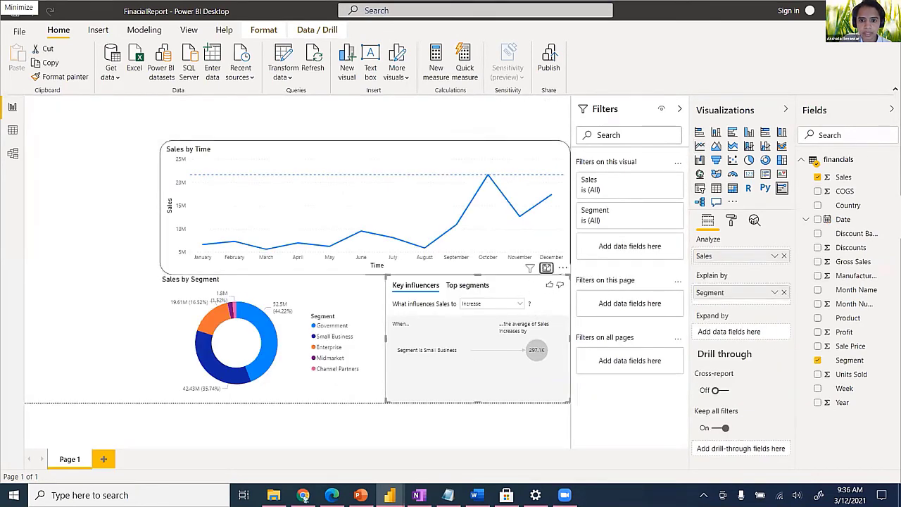
click(545, 267)
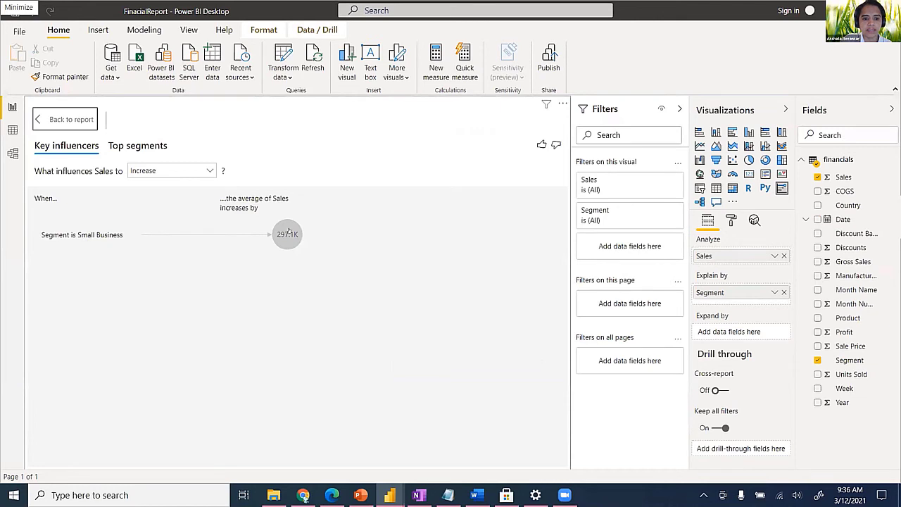
click(288, 233)
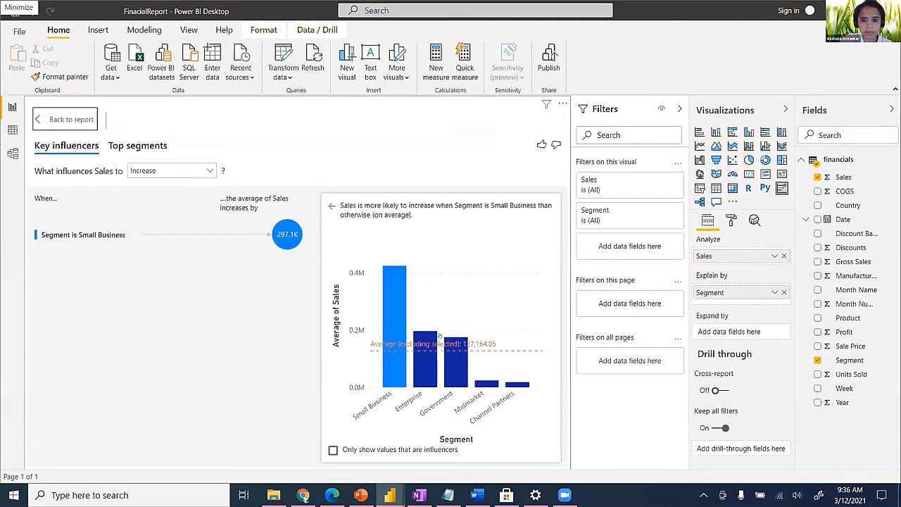
key(Escape)
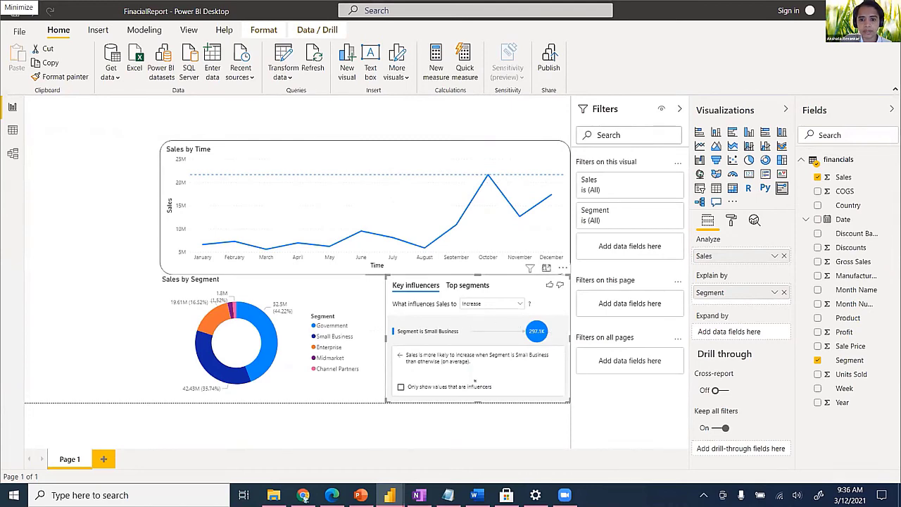
Step: Switch the key influencers visual to its top segments, examine Segment 1's details in focus mode, and return to the report
click(546, 268)
click(137, 145)
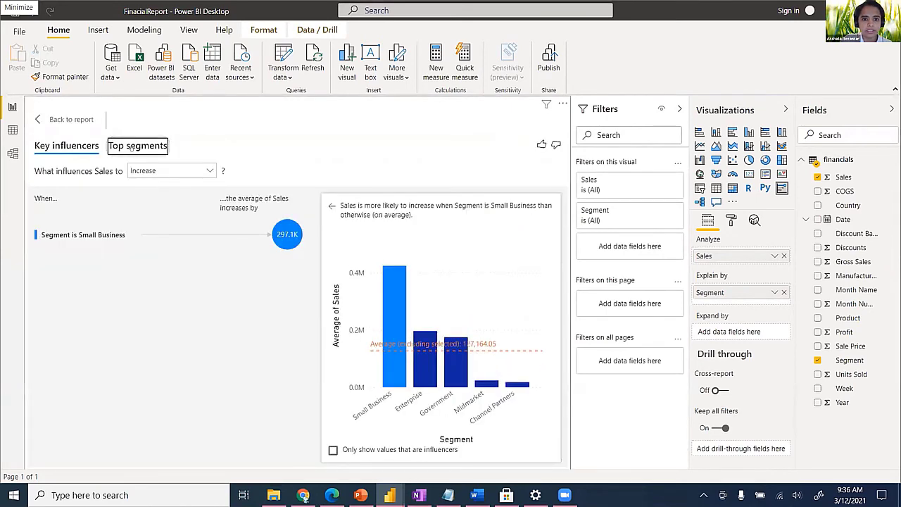
click(426, 254)
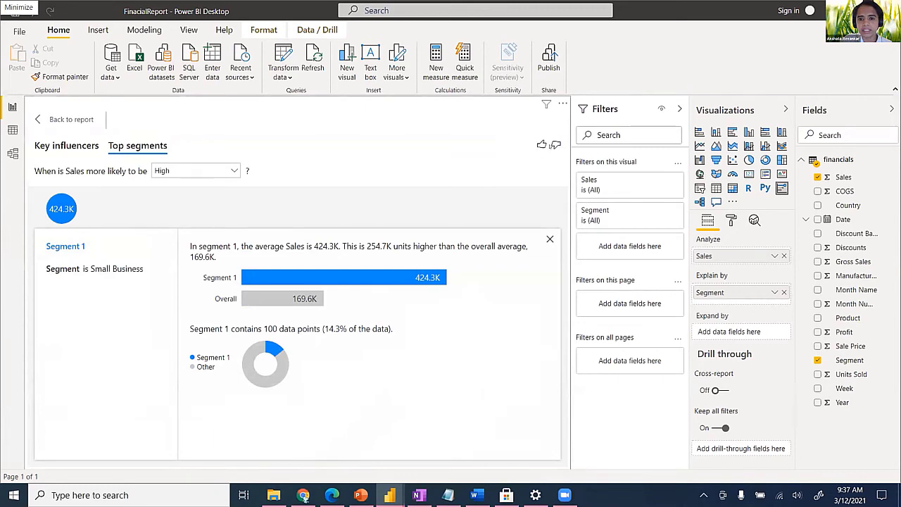
click(58, 119)
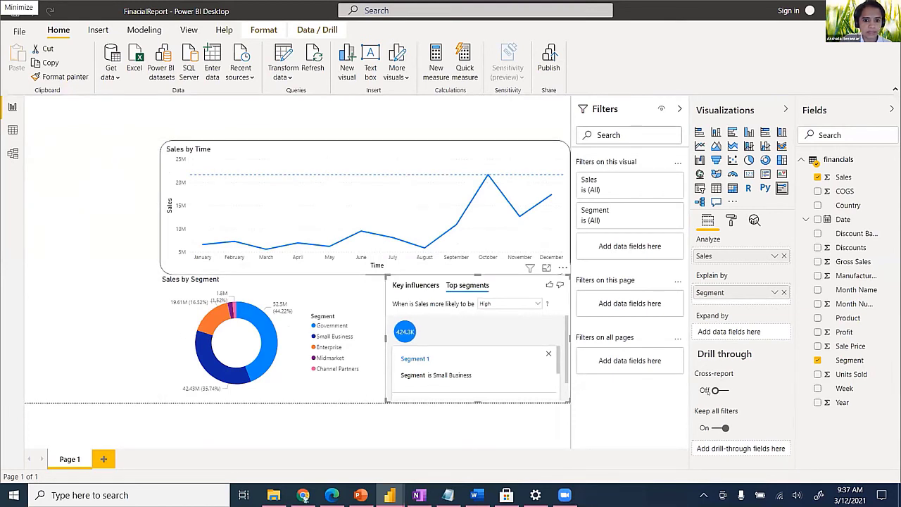
Step: Insert a text box and fit it as a narrow banner directly above the Sales by Time chart, matching the chart's width
click(279, 115)
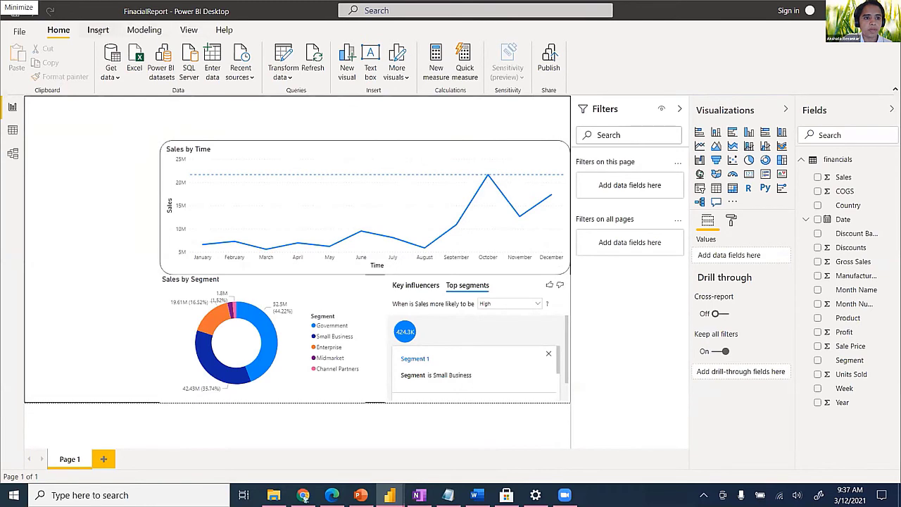
click(98, 29)
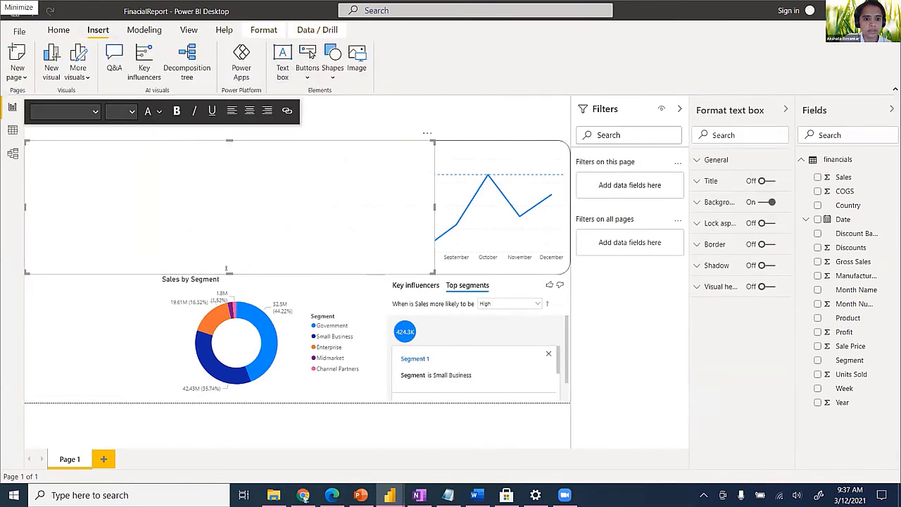
drag(226, 267, 248, 190)
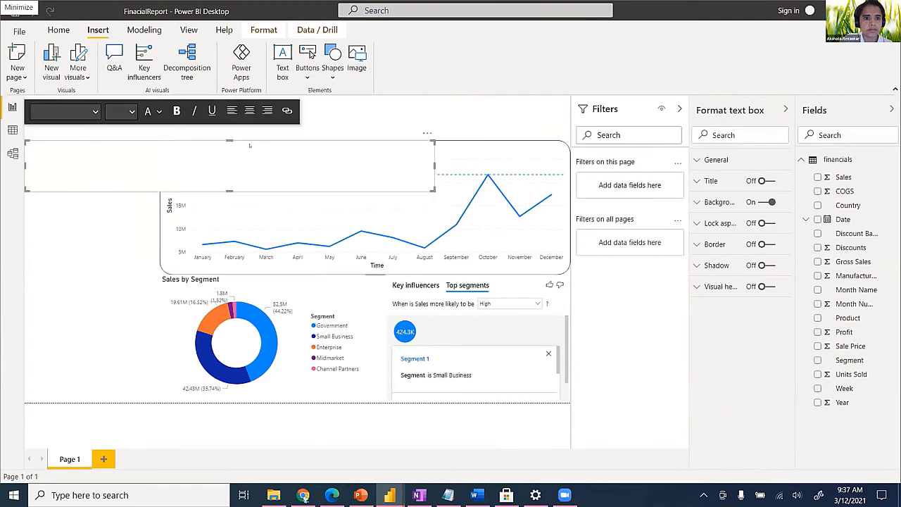
drag(229, 140, 229, 97)
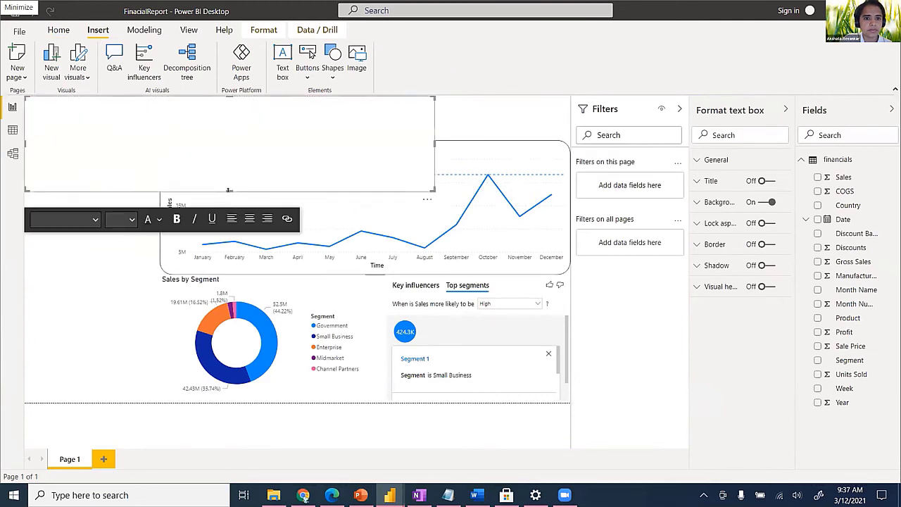
drag(229, 190, 228, 144)
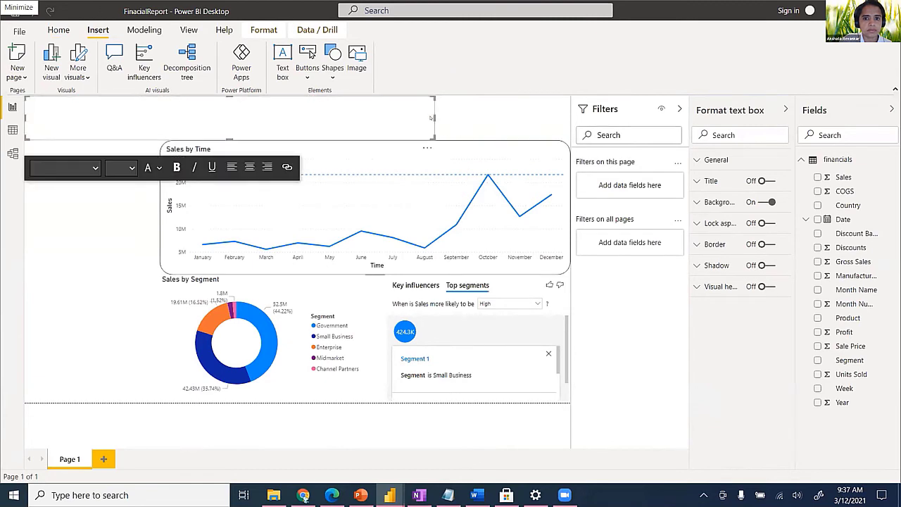
drag(435, 118, 570, 118)
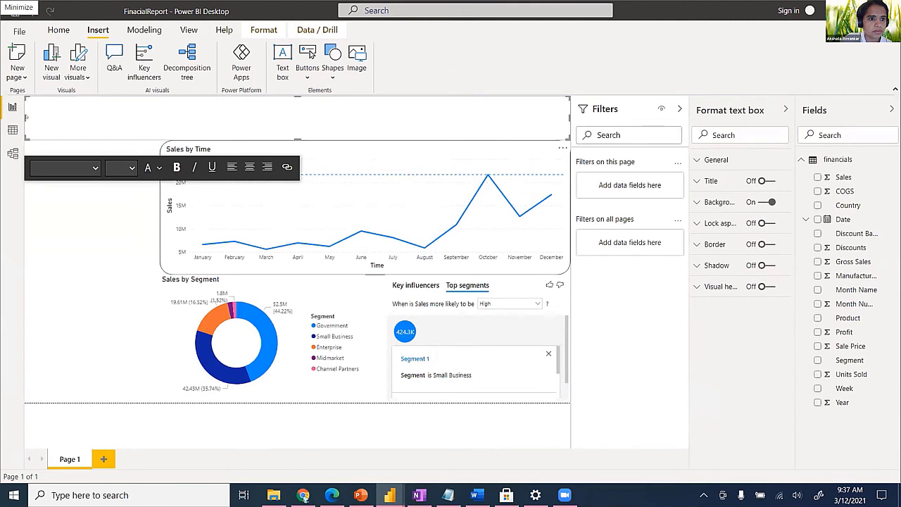
drag(26, 117, 162, 126)
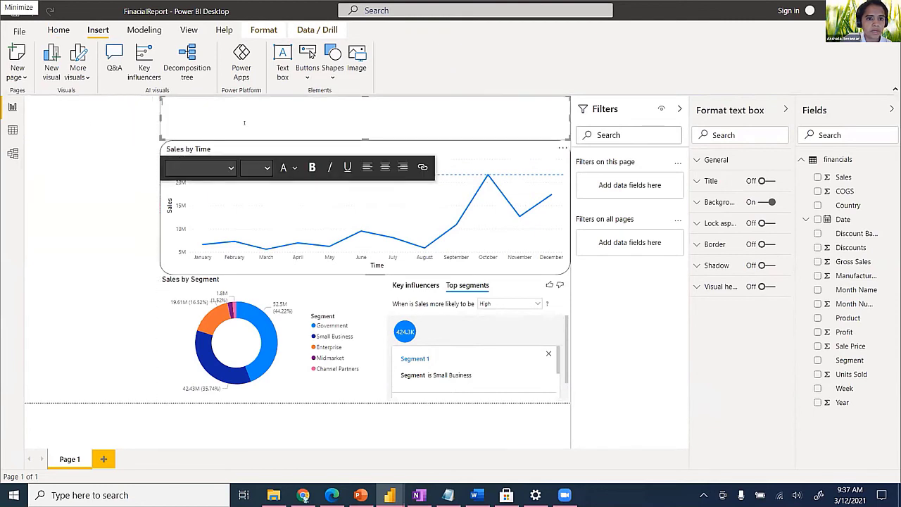
Step: Enter the title "Awesome Financials" in the new text box
text(Avesome)
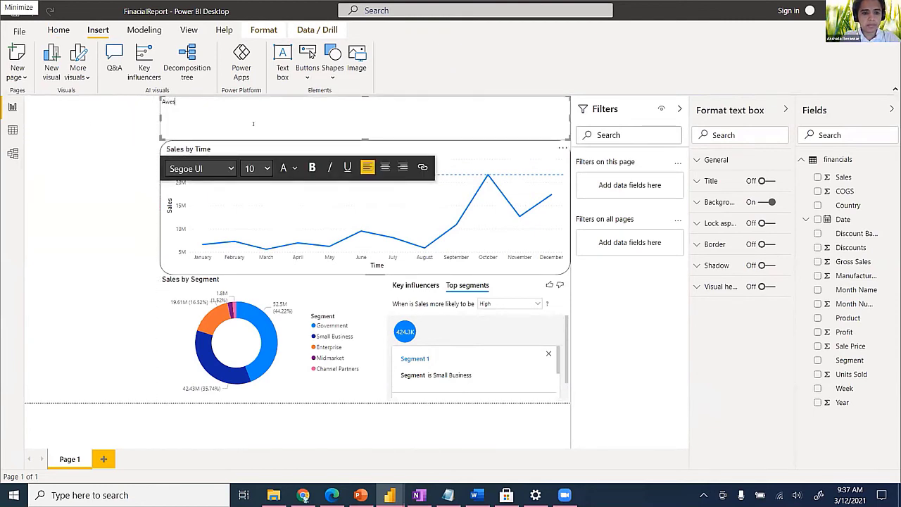
text( Fi)
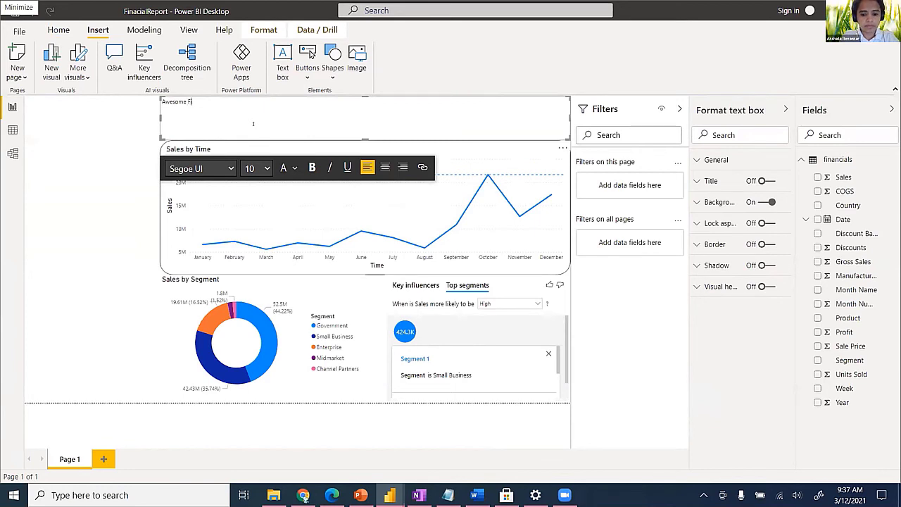
text(nancials)
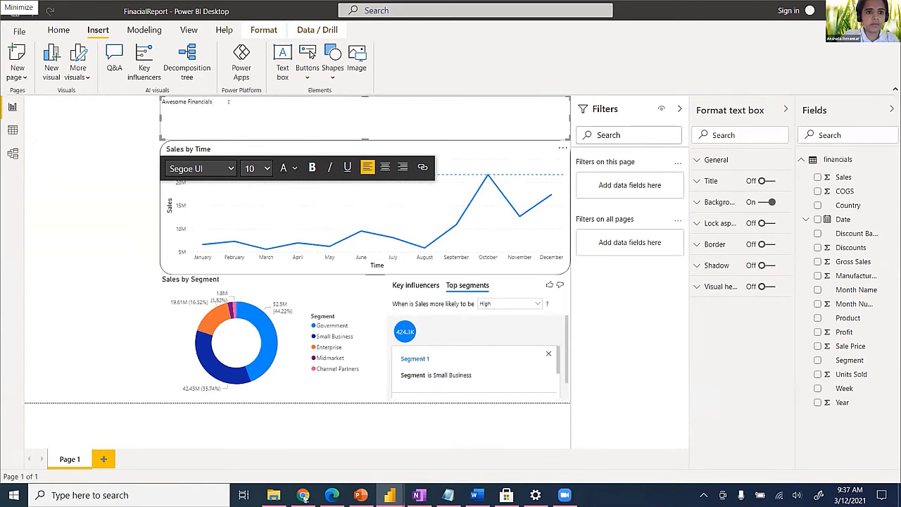
Step: Format the whole title as bold, italic and underlined at font size 42, and center it
key(ctrl+a)
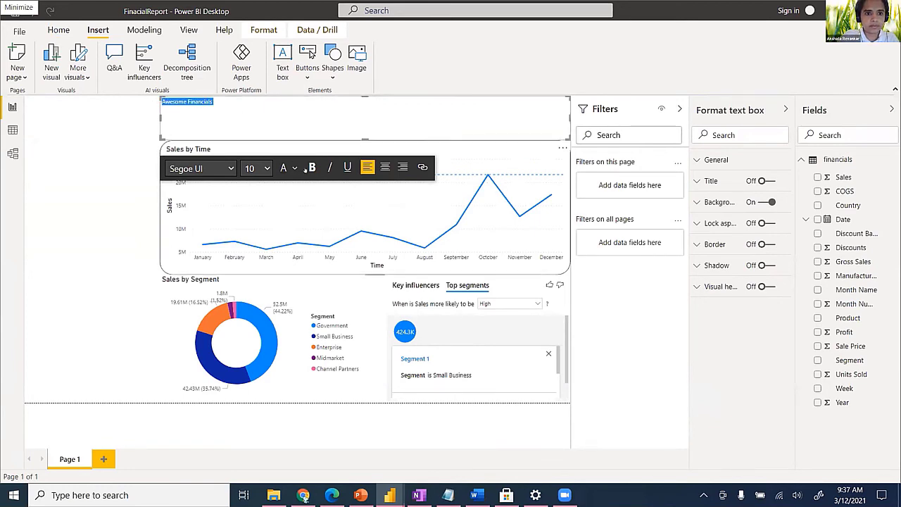
click(308, 167)
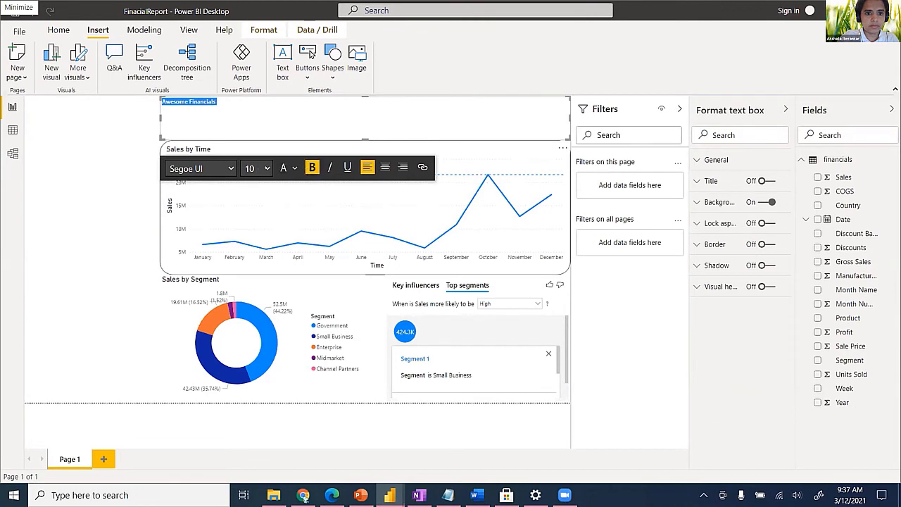
click(266, 168)
click(249, 466)
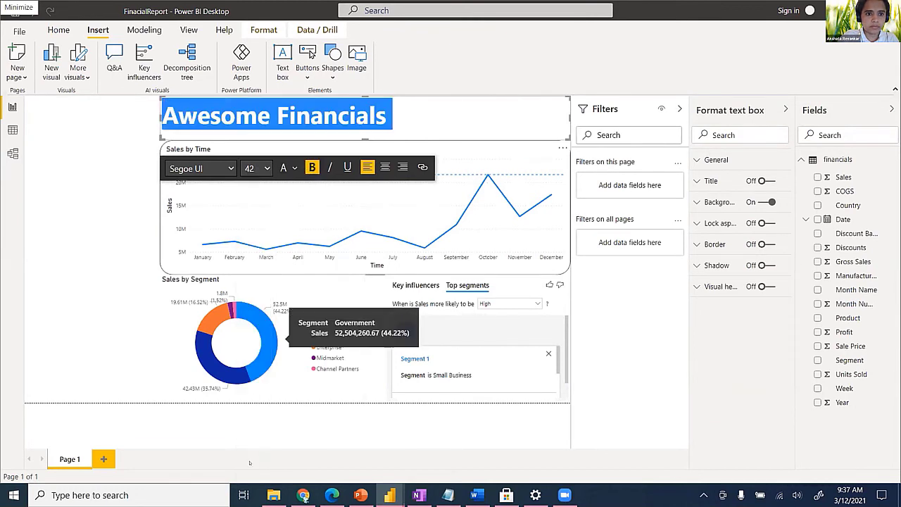
click(385, 167)
click(347, 168)
click(330, 168)
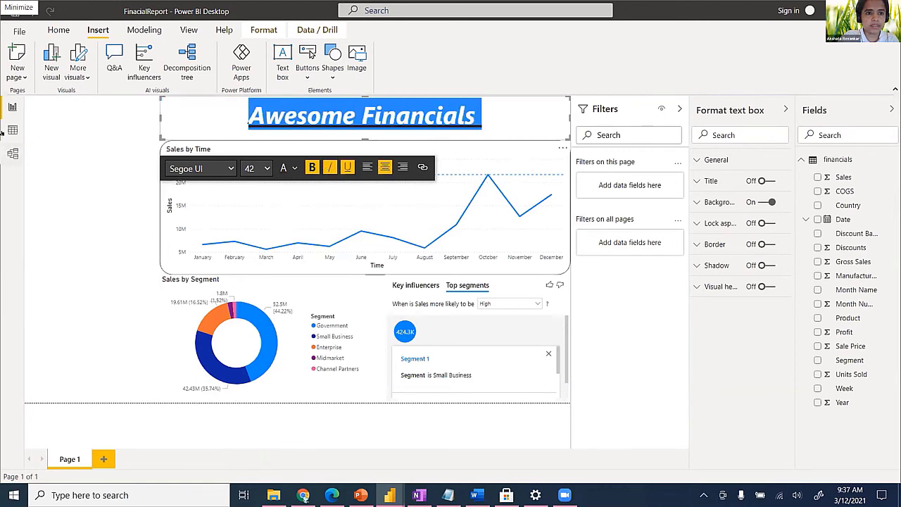
Step: Insert the image horse-logo2.jpg from the horse-logo2 folder, shrink it and place it beside the title in the page's upper-left corner
click(61, 168)
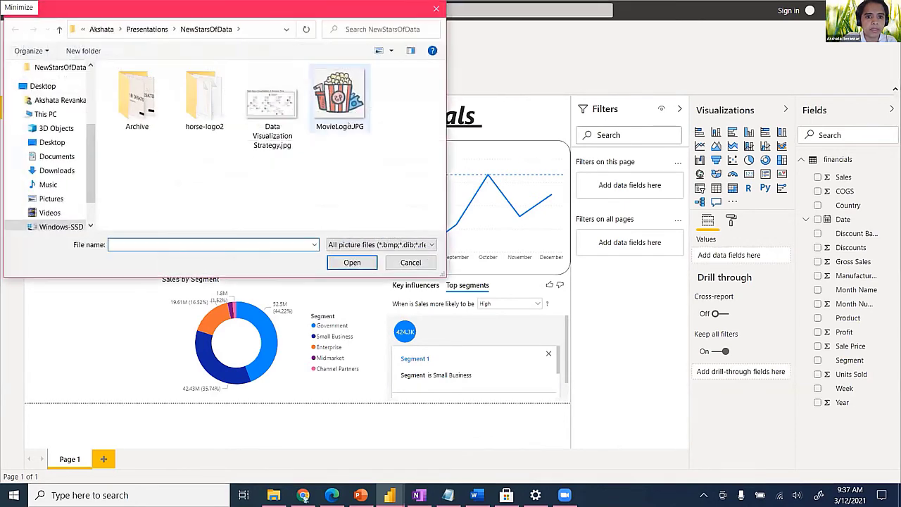
double_click(201, 98)
click(160, 109)
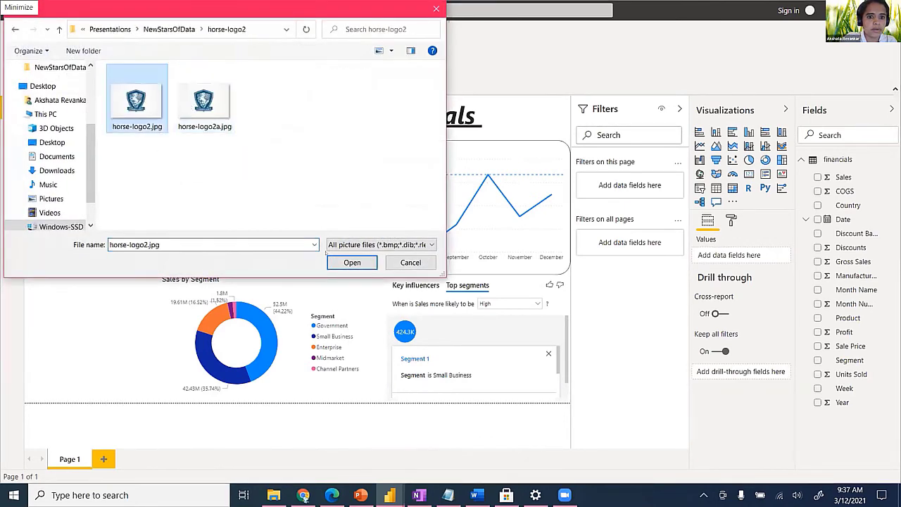
click(364, 267)
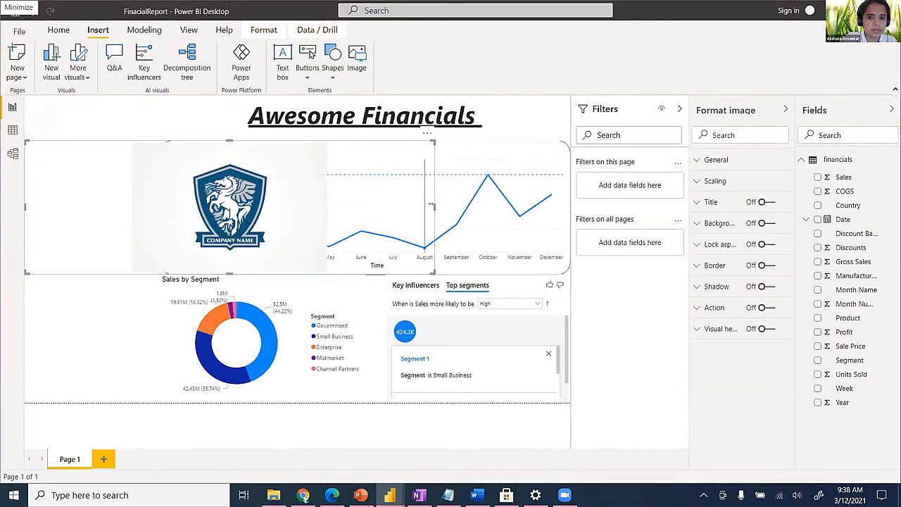
drag(422, 205, 152, 161)
drag(113, 185, 98, 132)
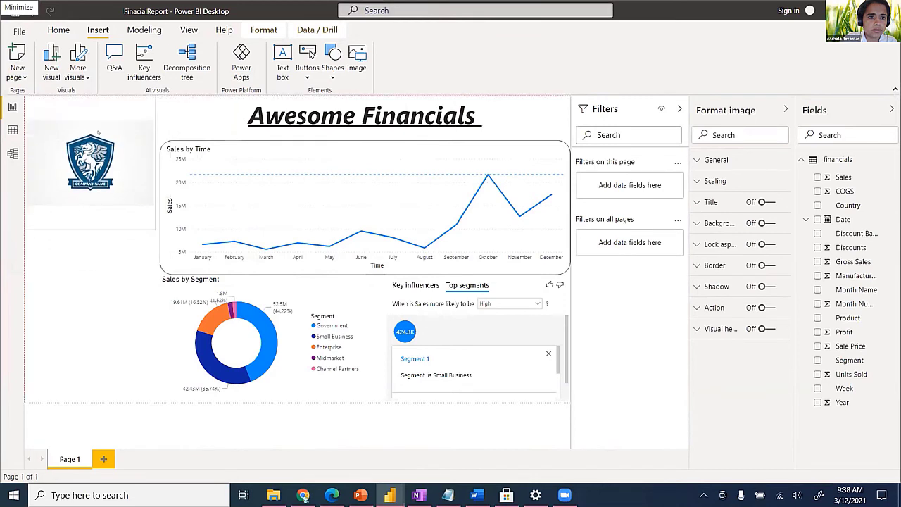
drag(91, 228, 99, 198)
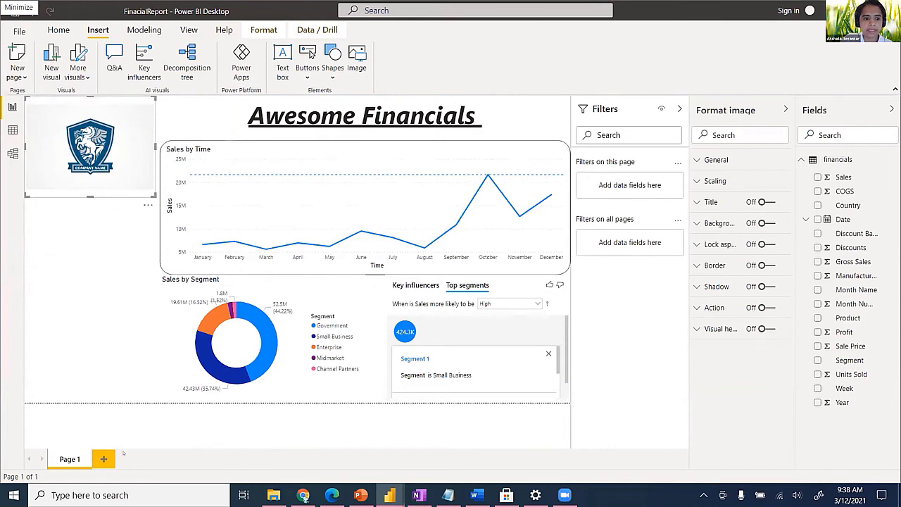
Step: Add a second report page and copy all of Page 1's visuals onto it
key(ctrl+m)
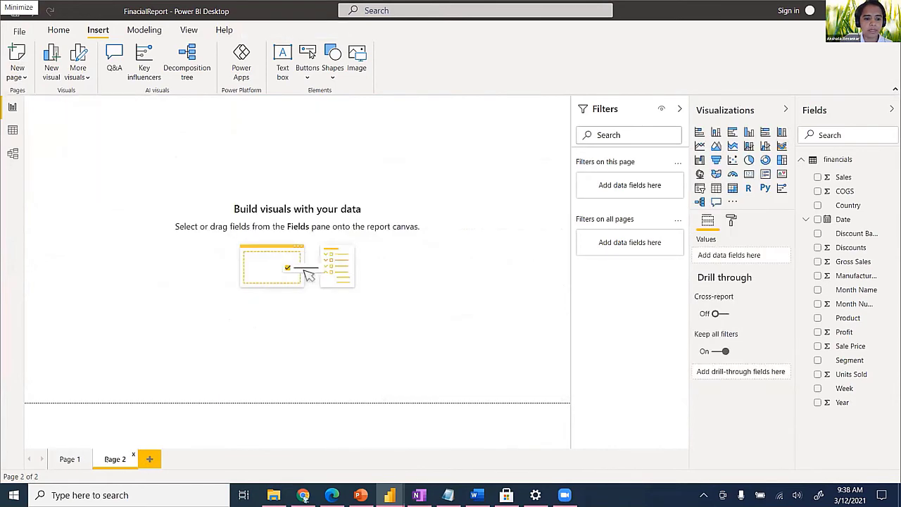
key(ctrl+Page_Up)
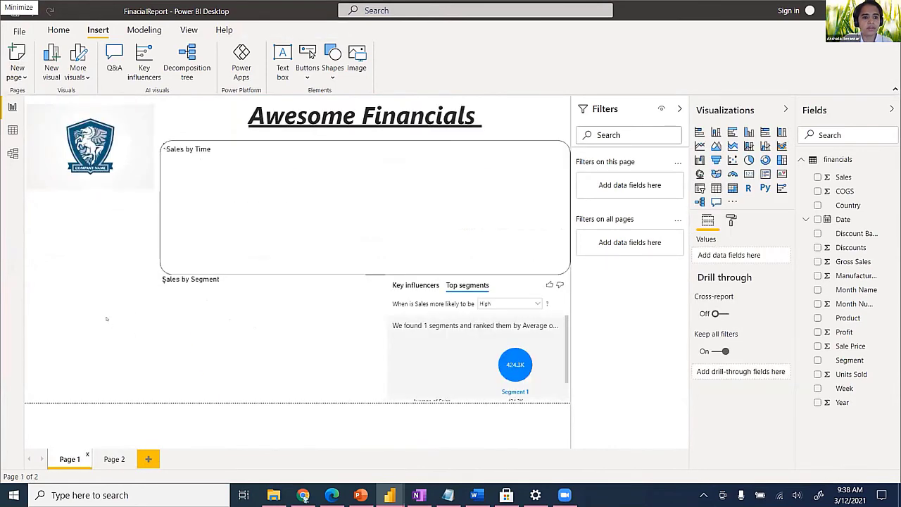
key(ctrl+a)
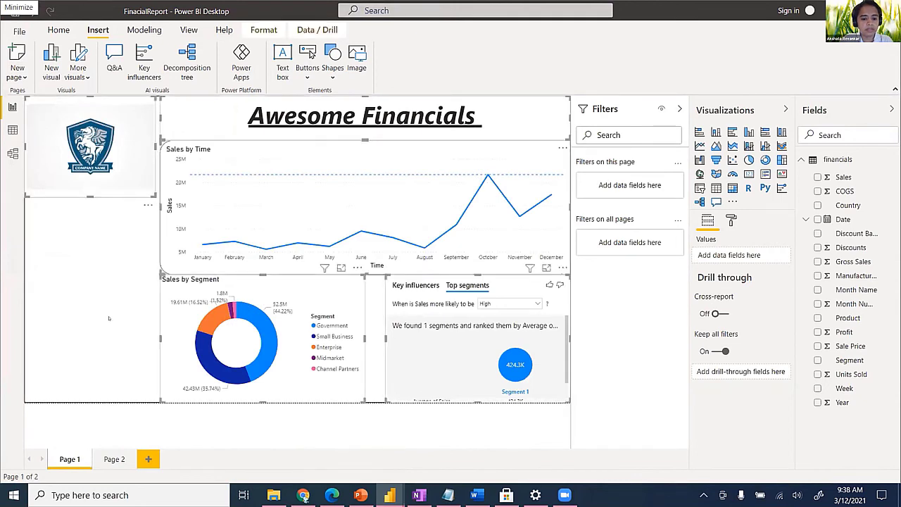
click(114, 458)
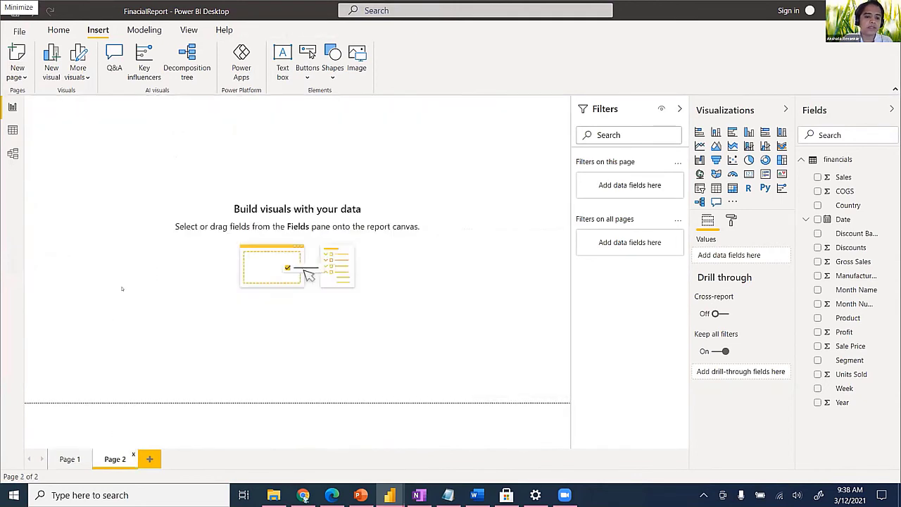
key(ctrl+v)
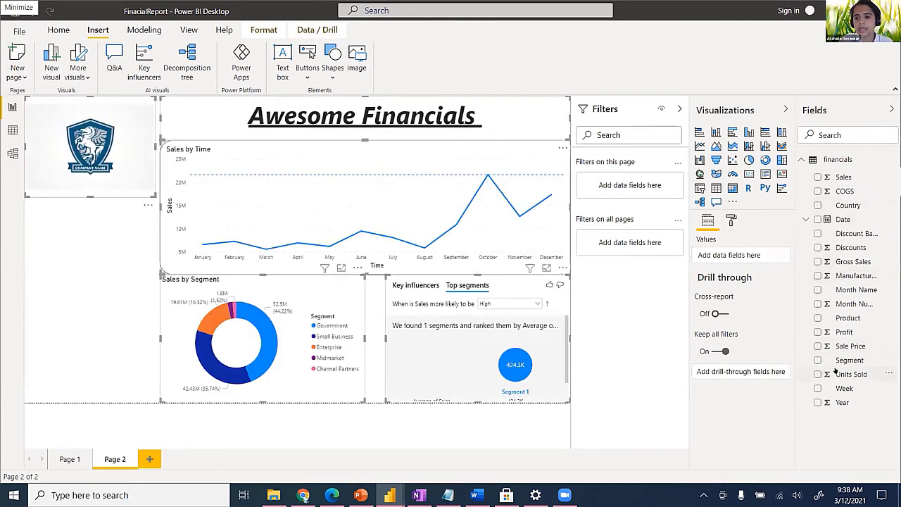
Step: Replace Sales with Units Sold as the value of Page 2's line chart, and return to Page 1
click(438, 193)
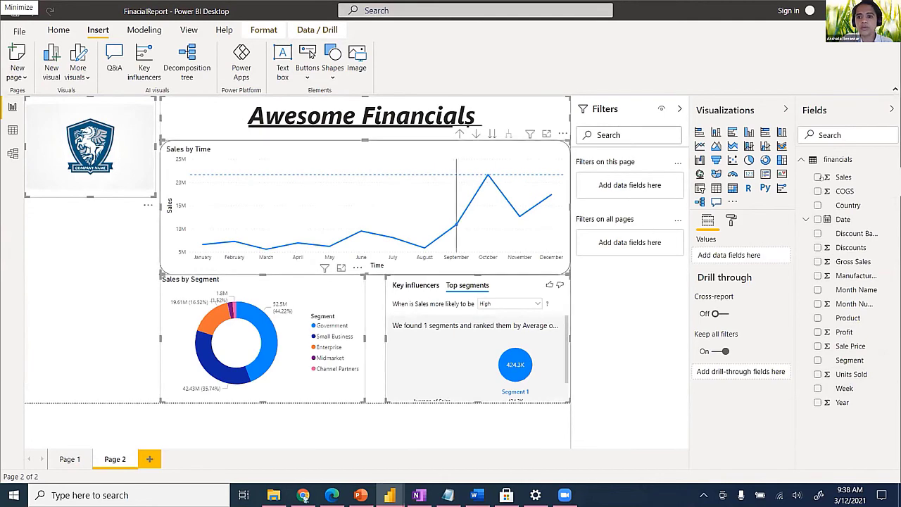
click(784, 375)
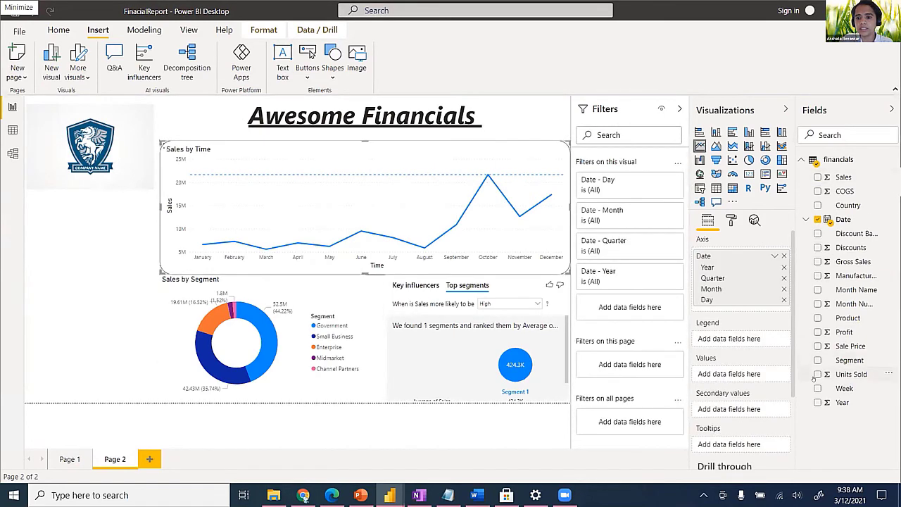
click(817, 374)
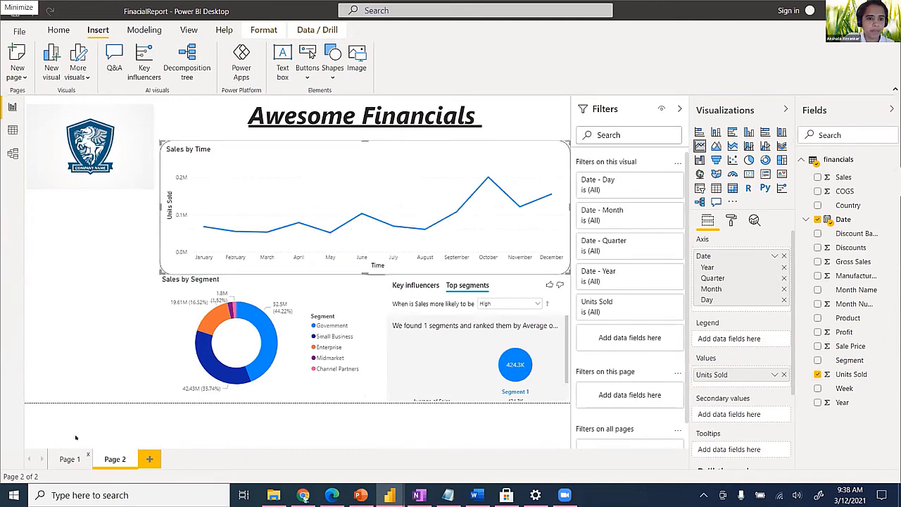
click(70, 459)
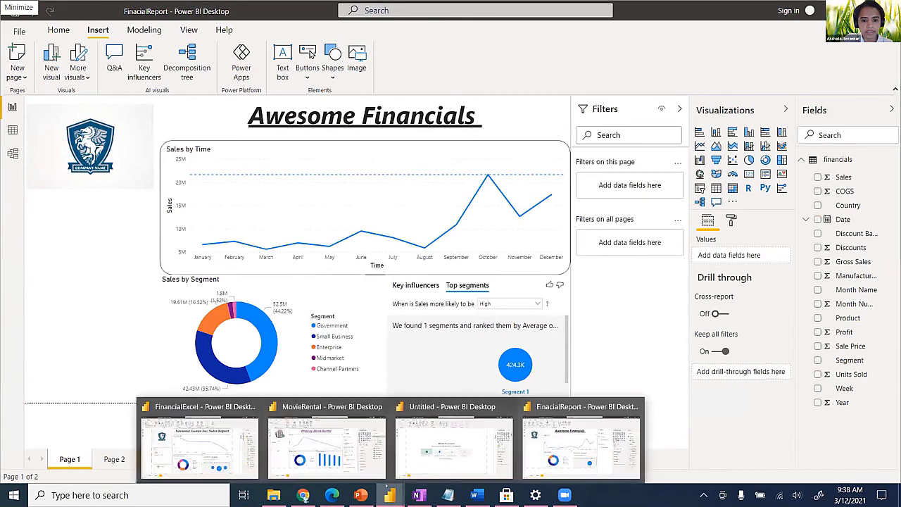
Step: Switch to the MovieRental report to examine its page, and move on to the blank Untitled report
mouse_move(389, 495)
click(327, 443)
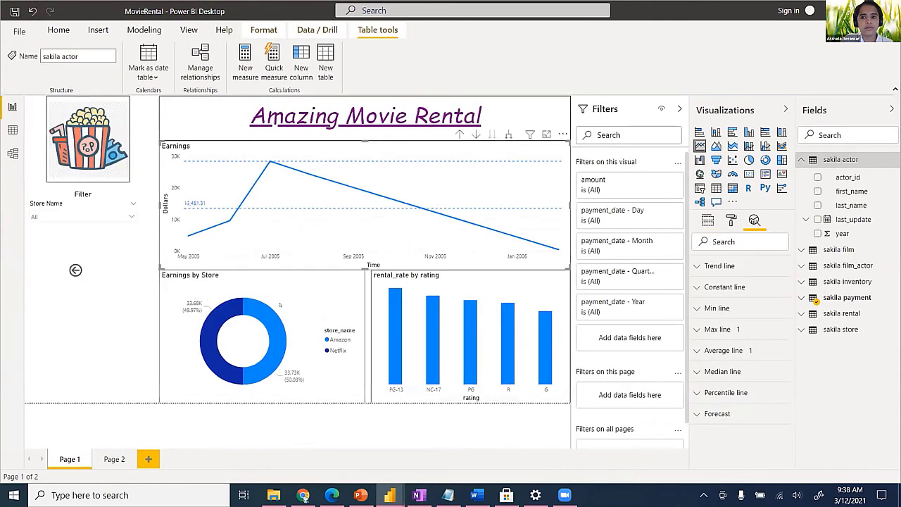
mouse_move(389, 495)
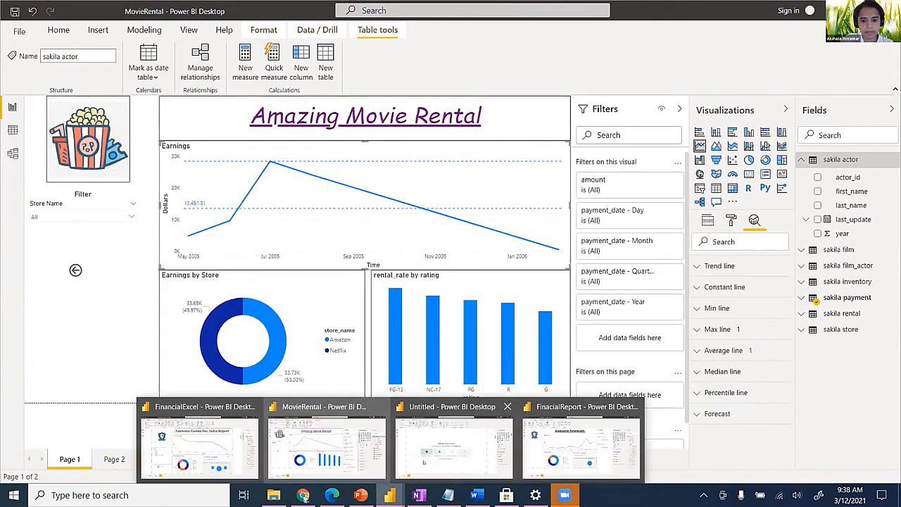
click(454, 445)
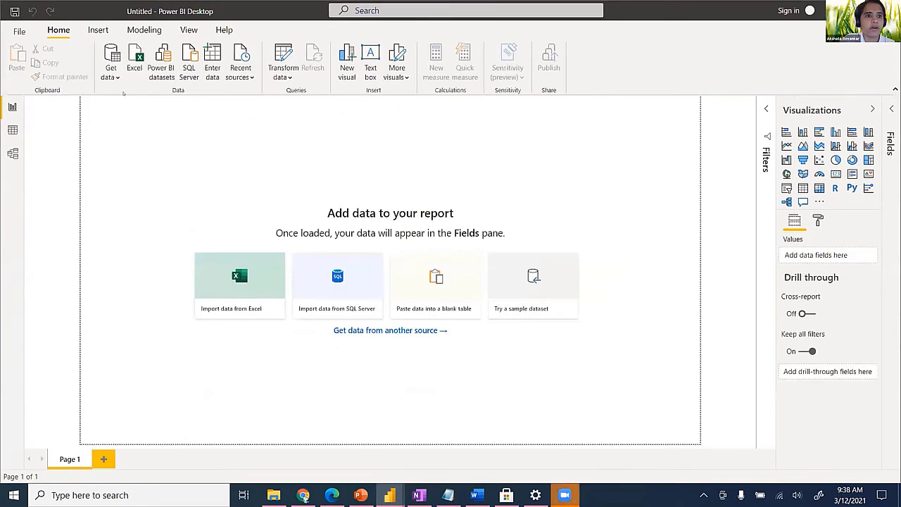
Step: Open the SQL Server database connector from the full list of data sources, examine its connection options, and cancel it
click(110, 76)
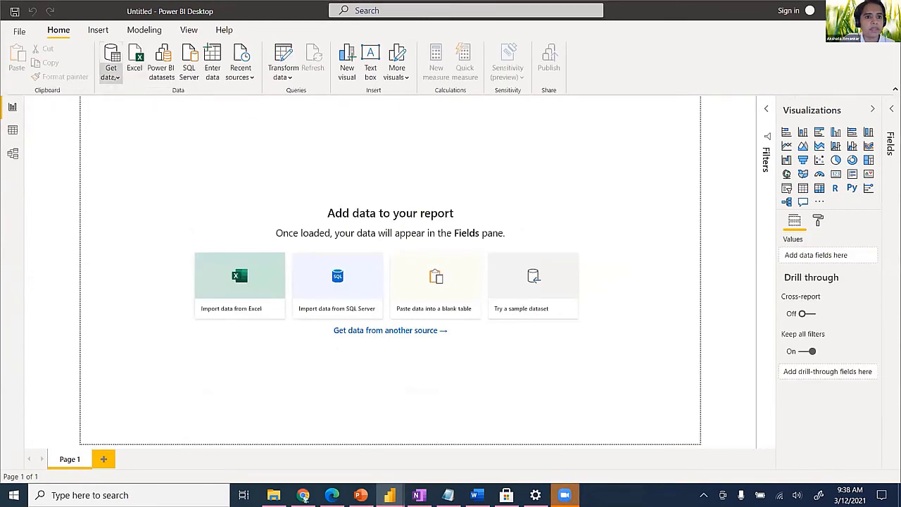
click(150, 310)
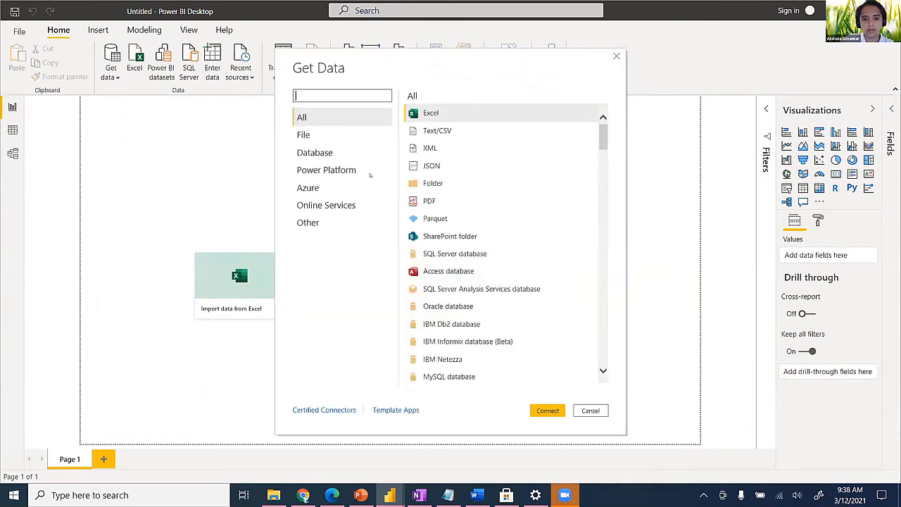
click(452, 376)
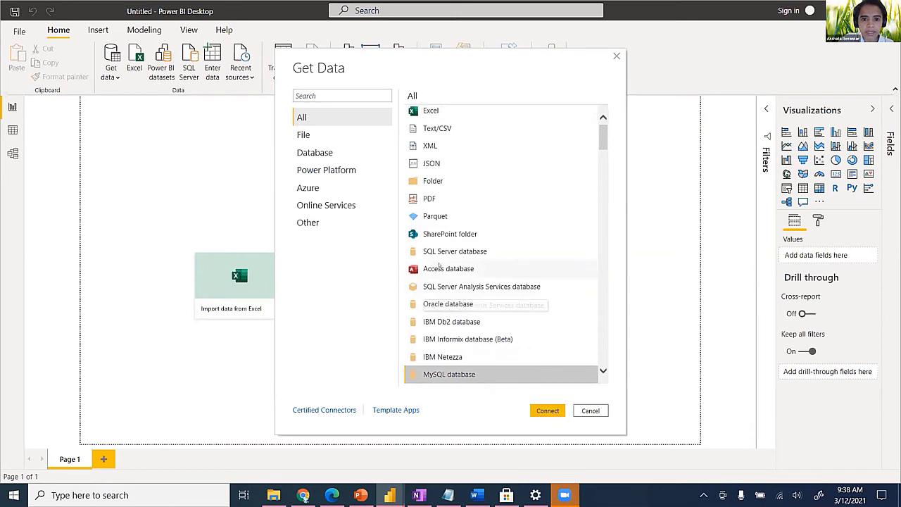
click(443, 252)
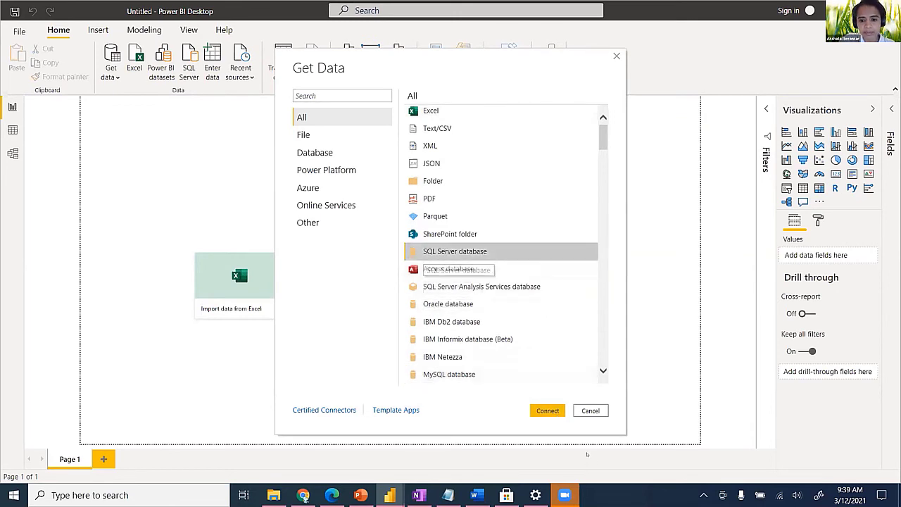
click(548, 410)
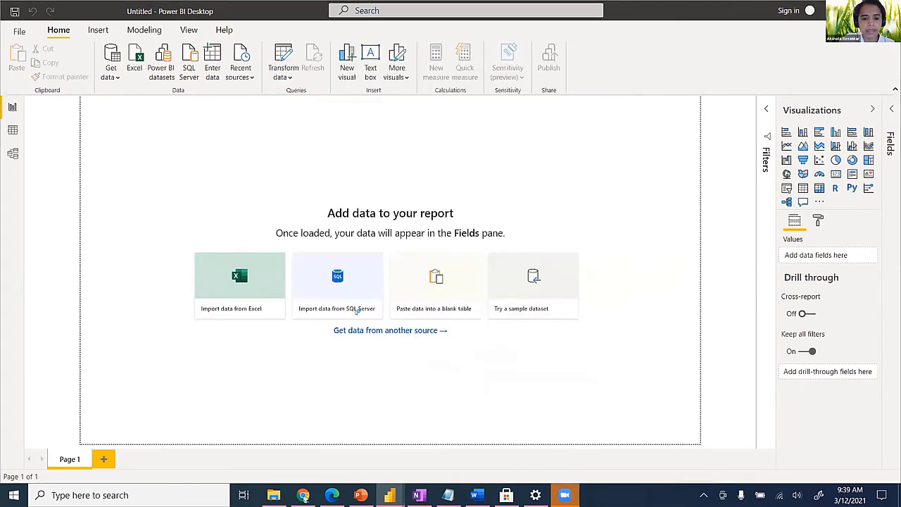
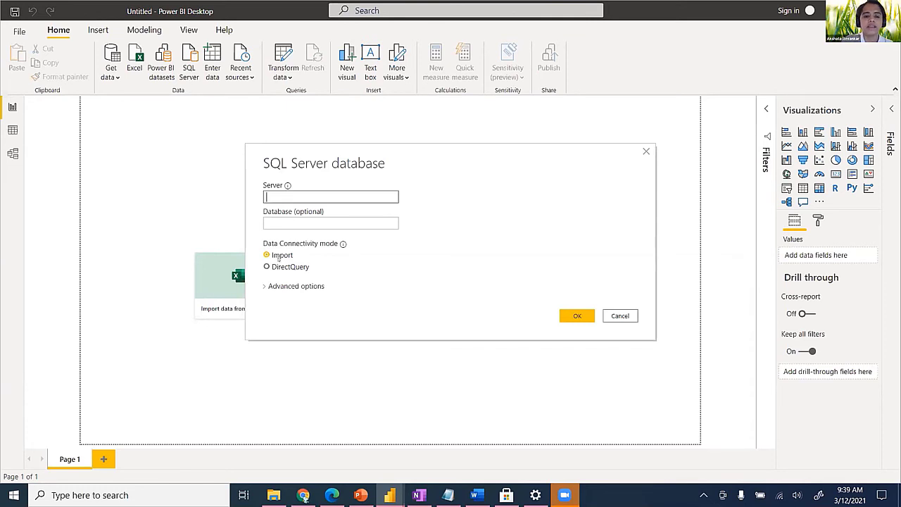
click(620, 316)
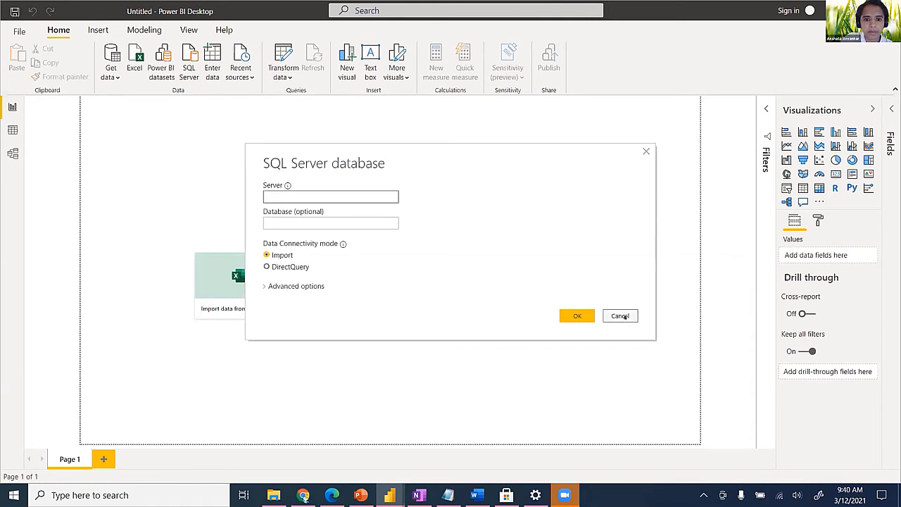
Step: Connect to the MySQL database sakila on server MDWKSARR001, and dismiss the table navigator without loading anything
click(111, 69)
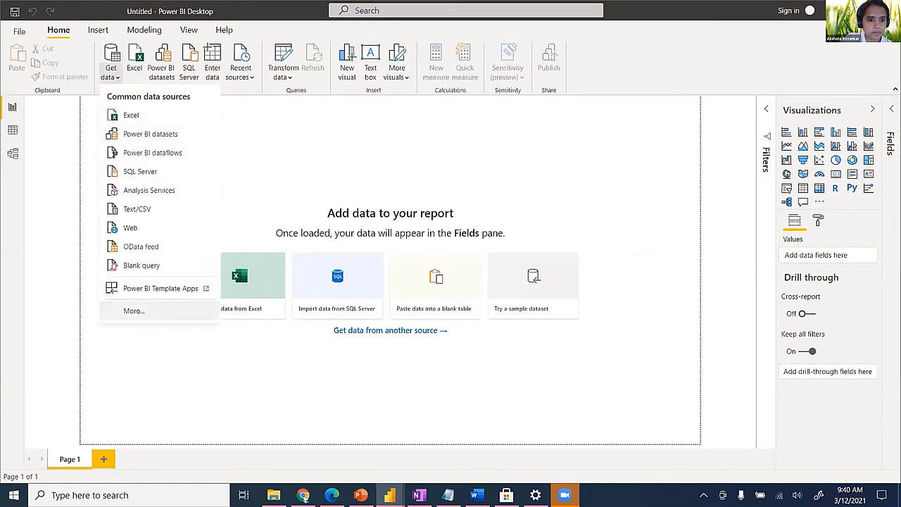
click(135, 311)
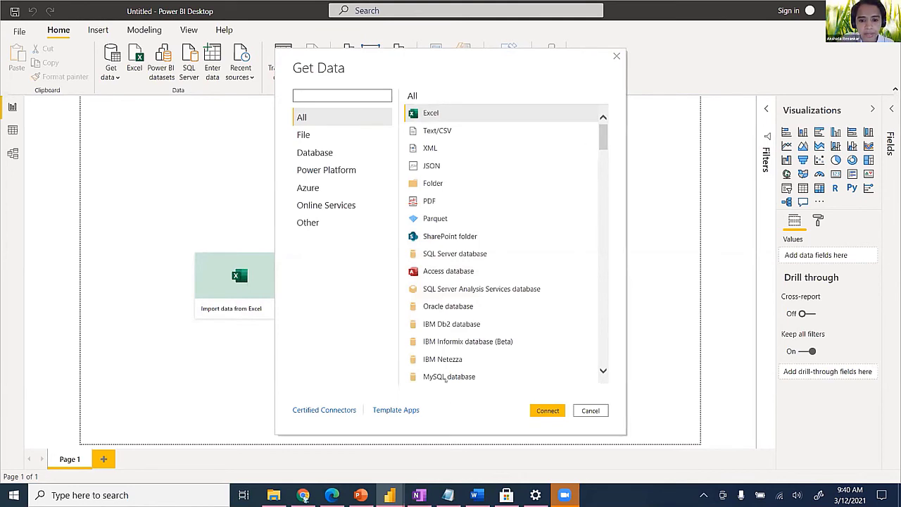
click(543, 411)
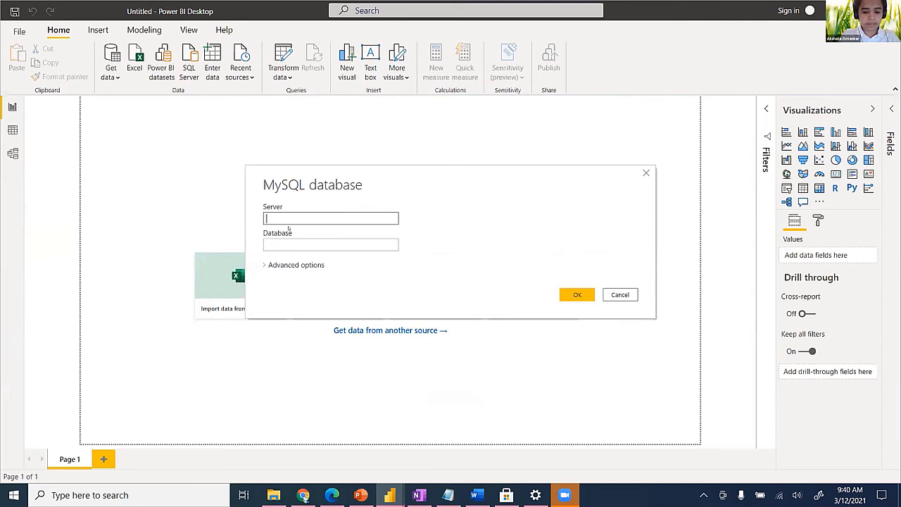
text(MDW)
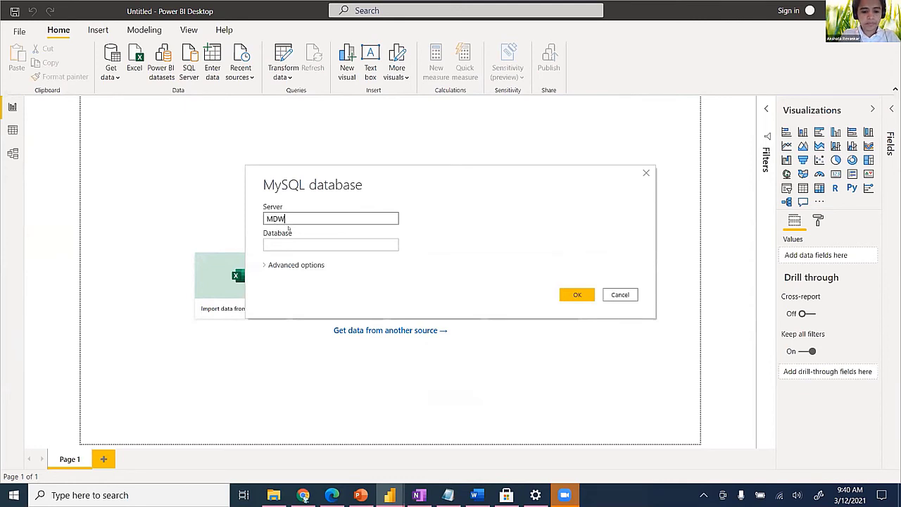
text(KSARR001)
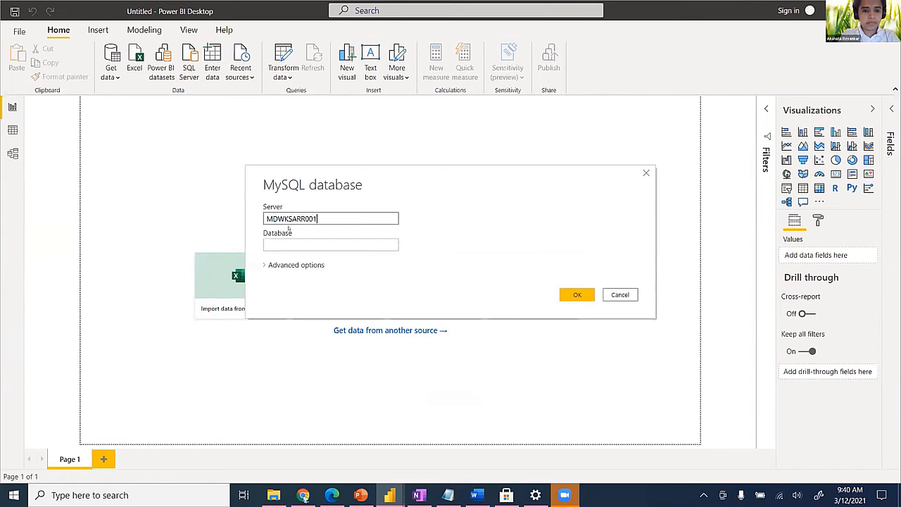
click(289, 244)
text(sak)
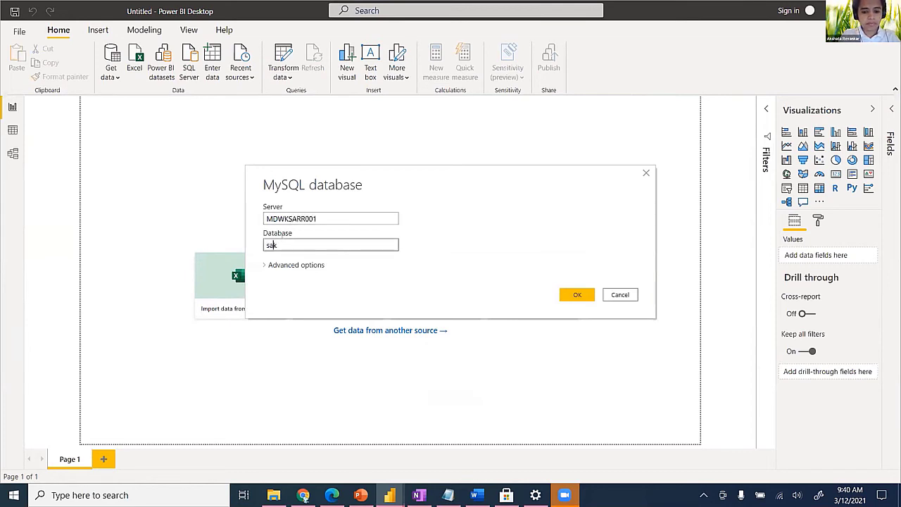
text(ila)
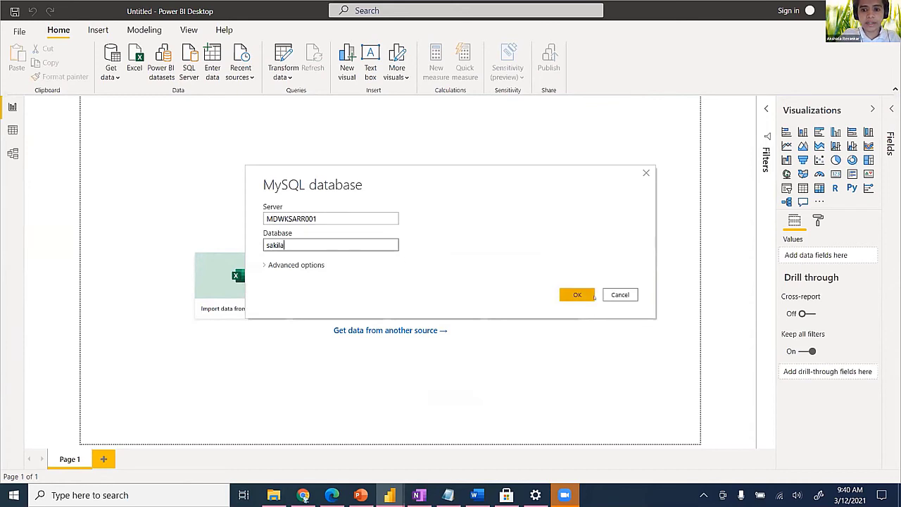
click(577, 295)
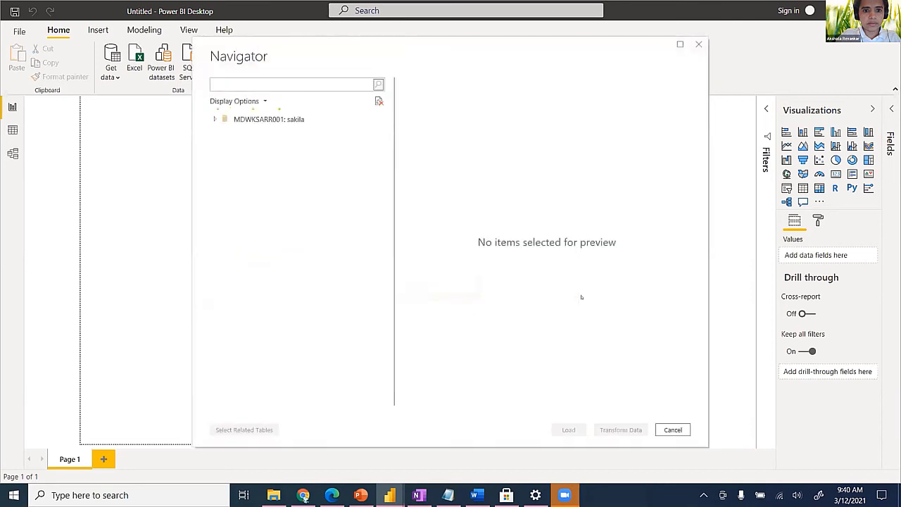
click(682, 431)
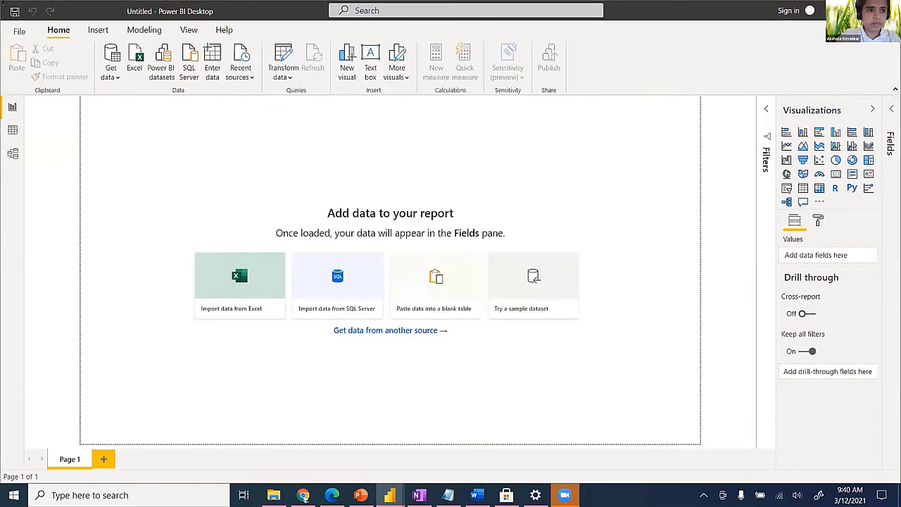
Step: Examine the Windows and Database credential options for the mdwksarr001;sakila source in the data source settings, and close them without changes
click(15, 32)
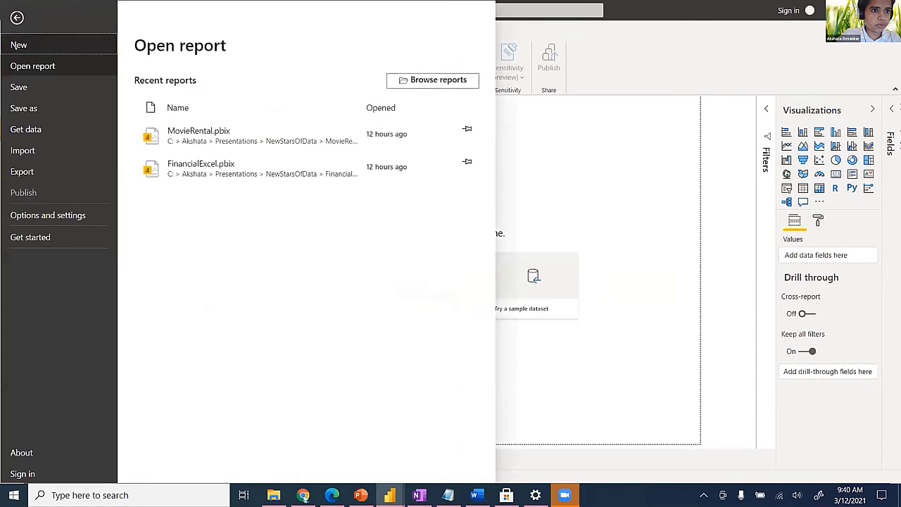
click(47, 215)
key(Escape)
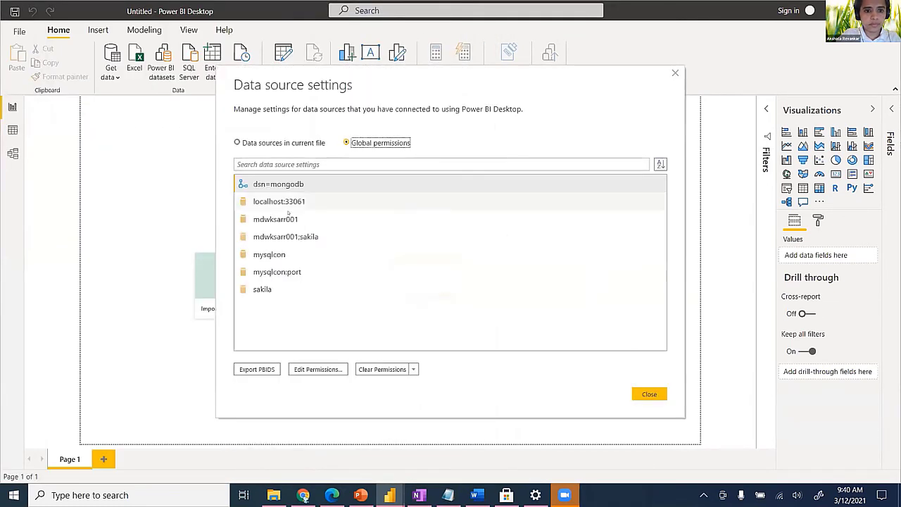
click(294, 236)
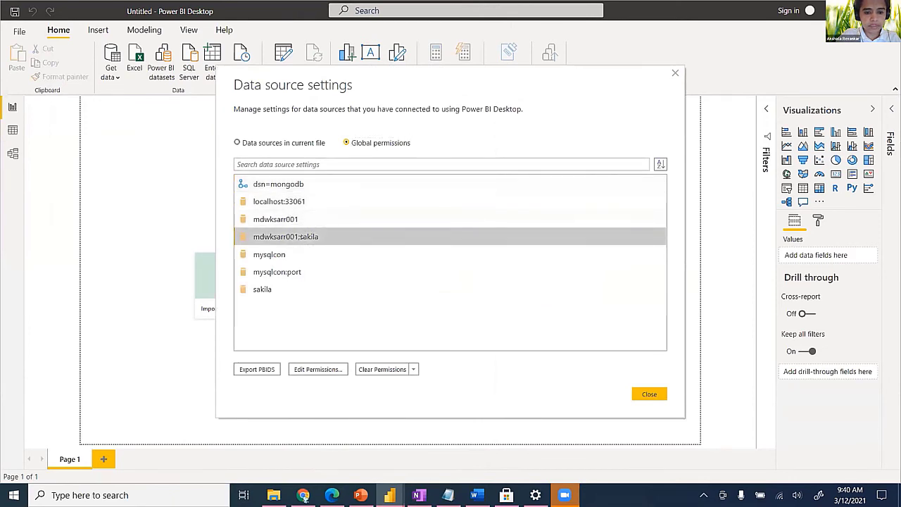
click(317, 370)
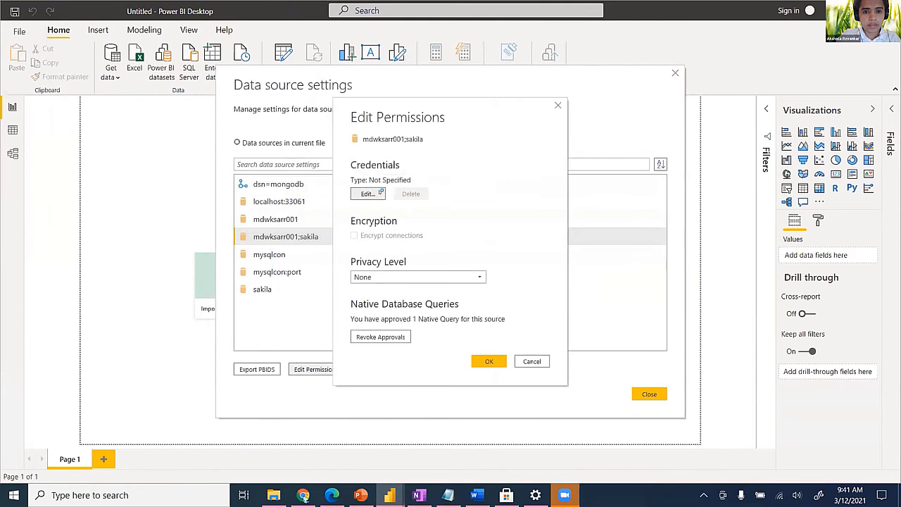
click(367, 193)
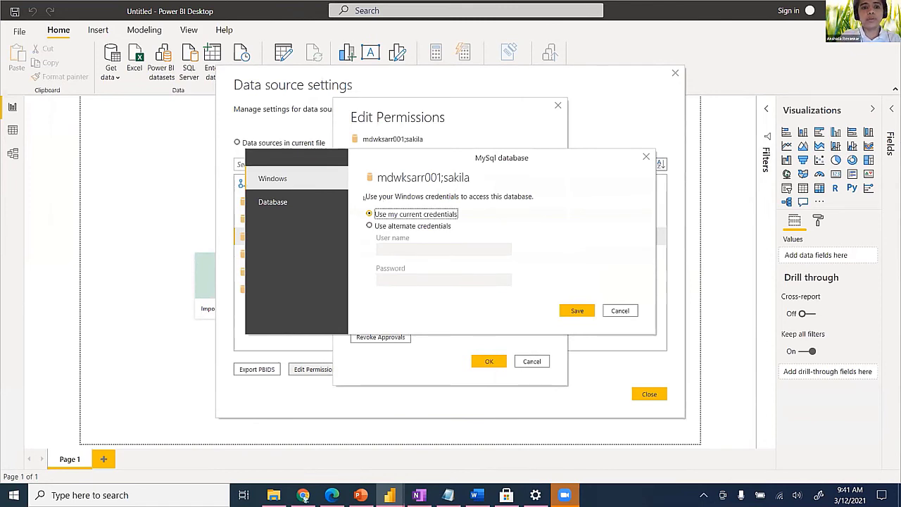
click(309, 194)
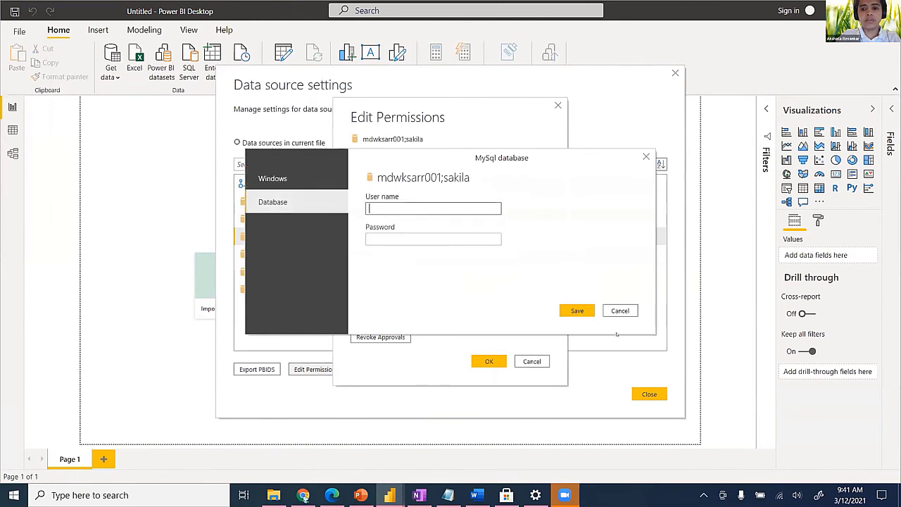
click(622, 311)
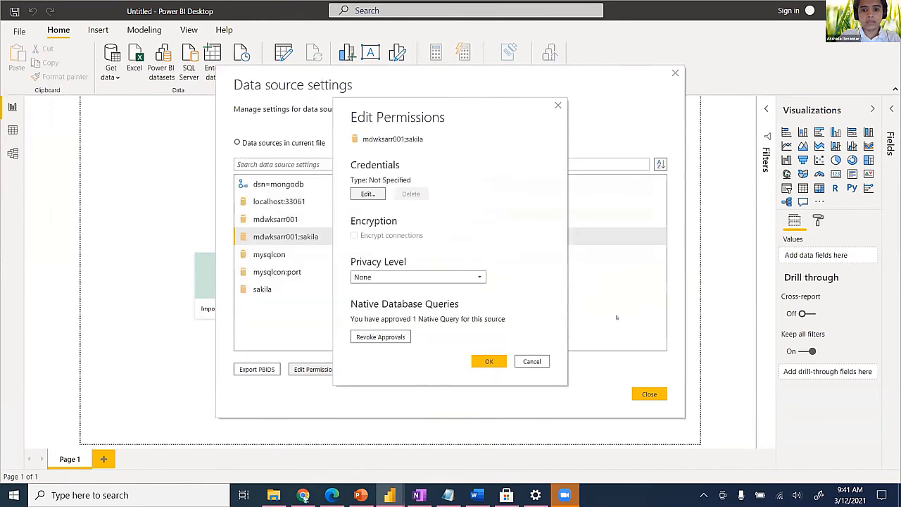
click(540, 361)
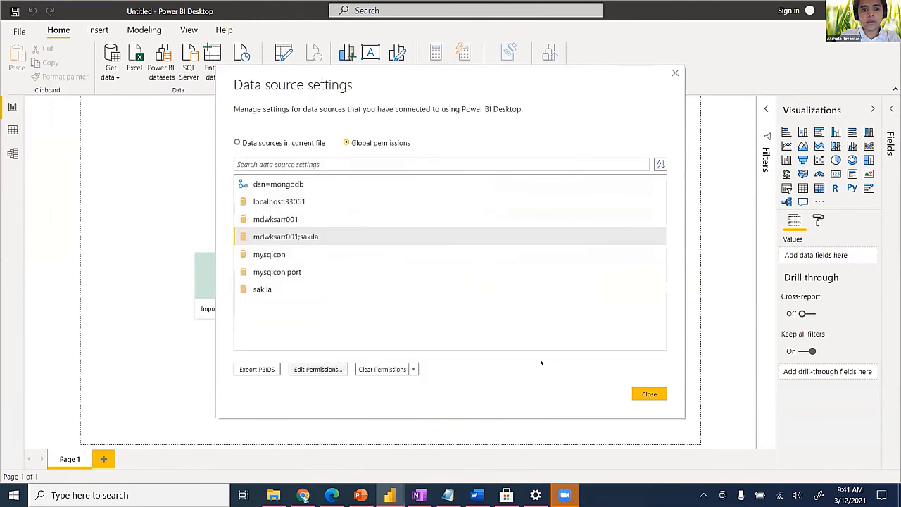
click(649, 394)
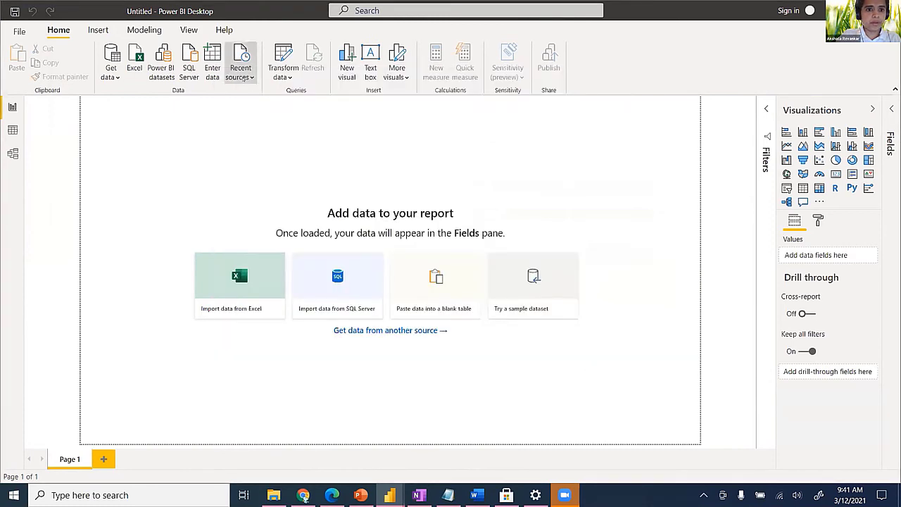
Step: Reconnect to the recent sakila source, select the actor, film, film_actor, inventory, payment, rental and store tables, and preview the actor table
click(240, 67)
click(288, 133)
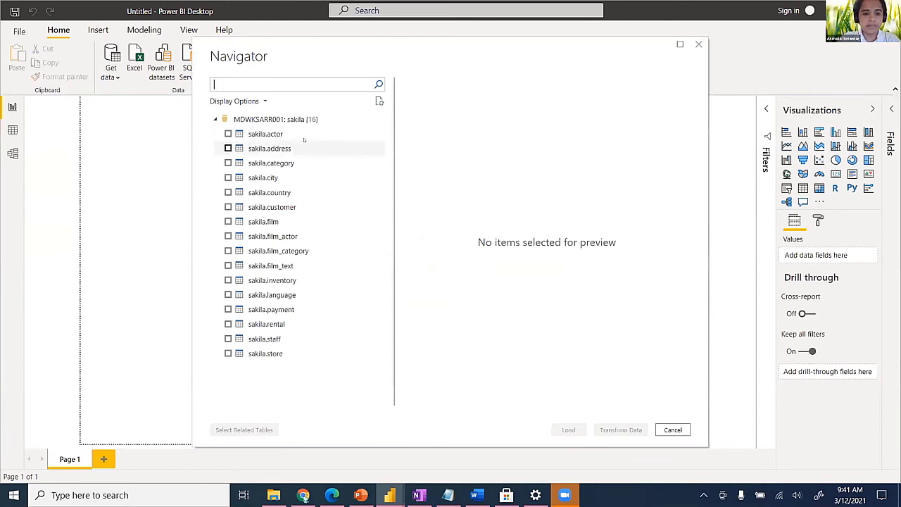
click(227, 134)
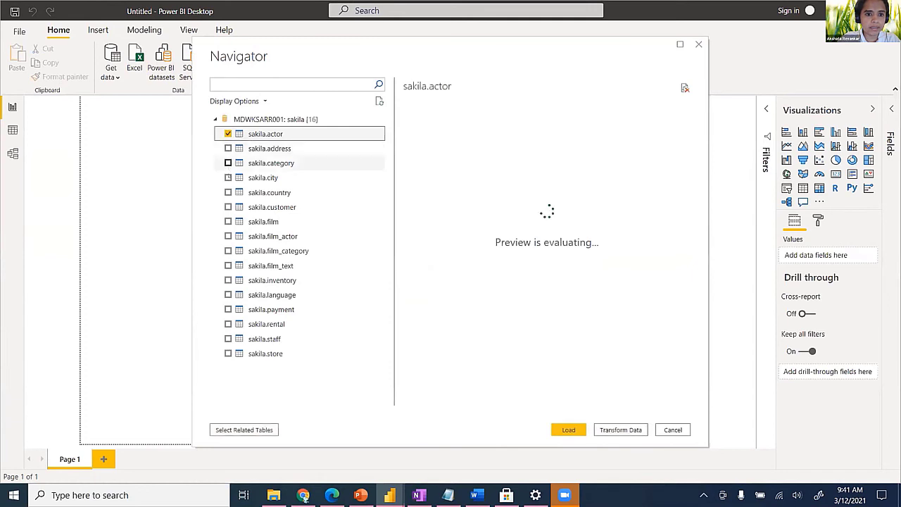
click(229, 222)
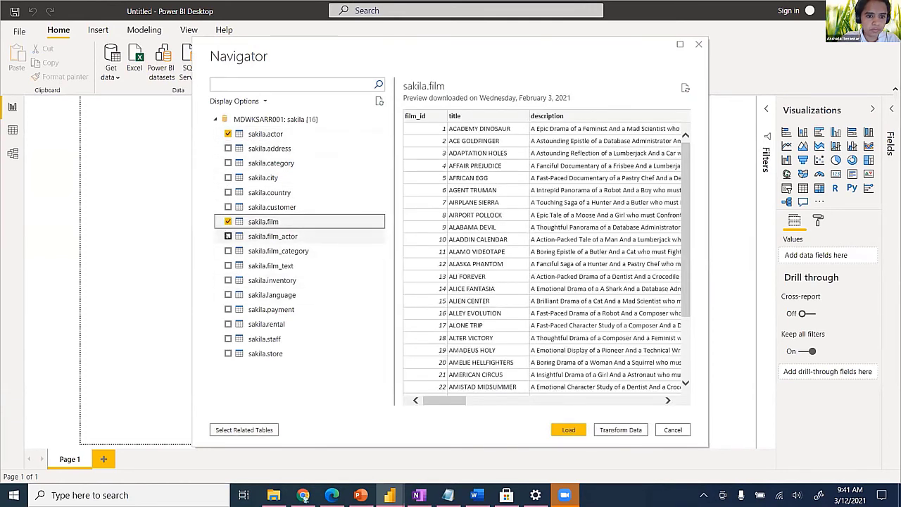
click(227, 236)
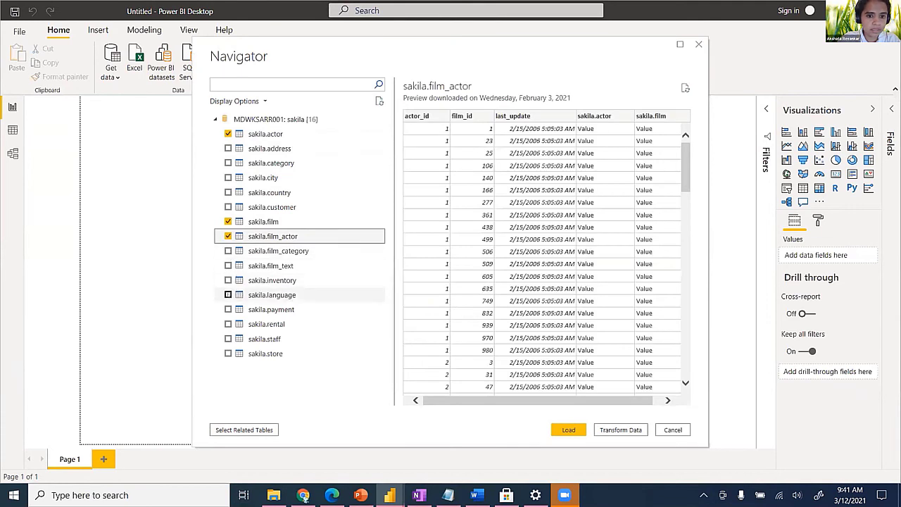
click(228, 280)
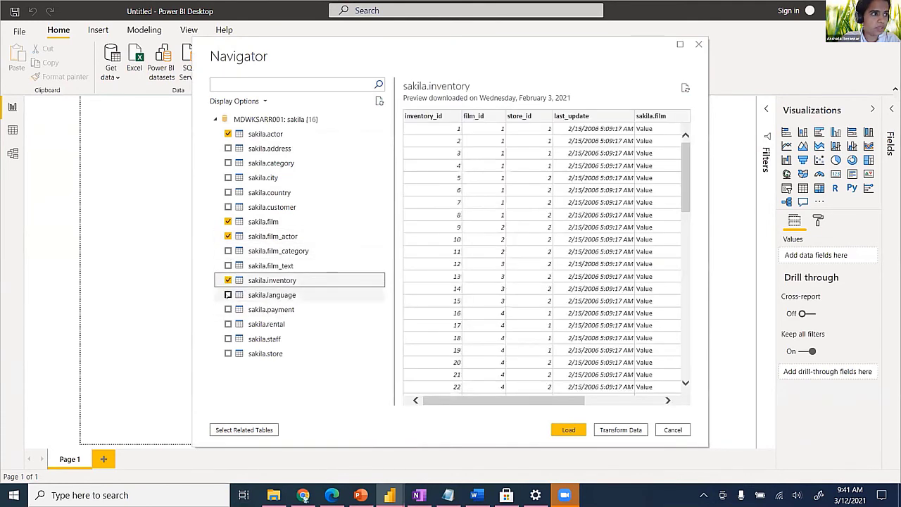
click(227, 309)
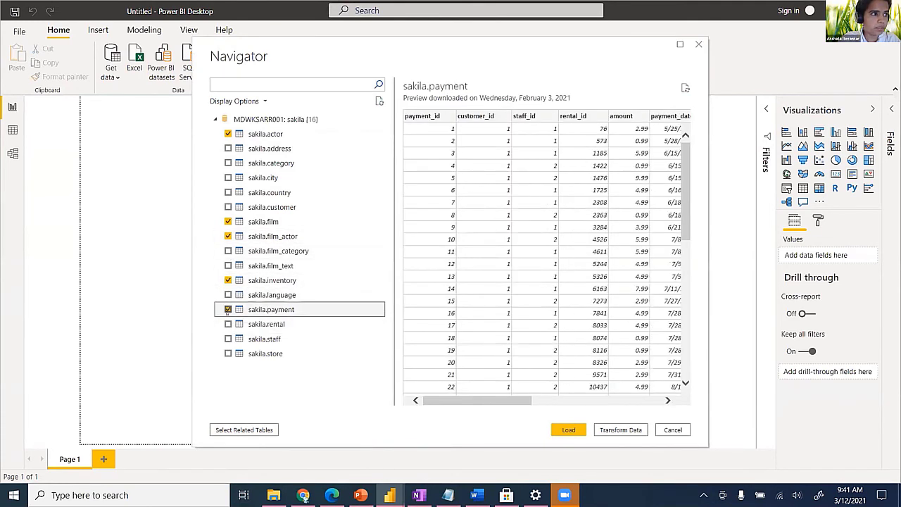
click(228, 324)
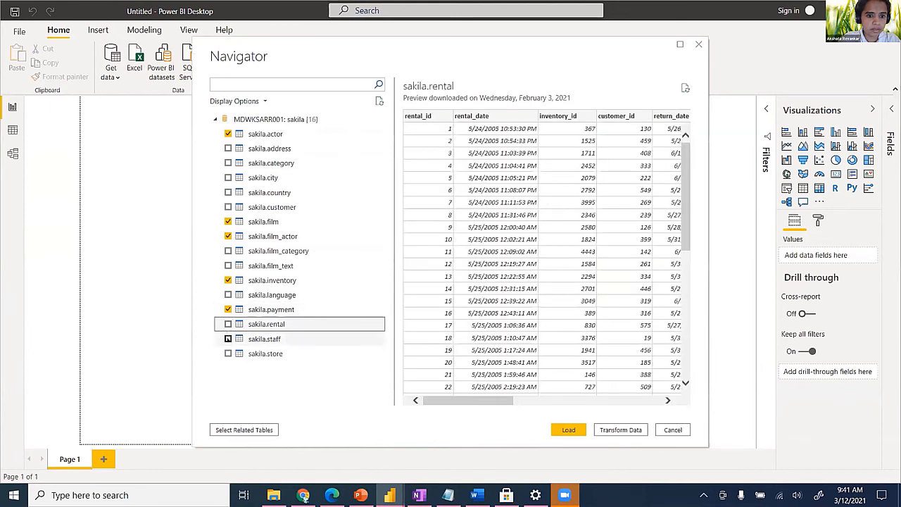
click(227, 353)
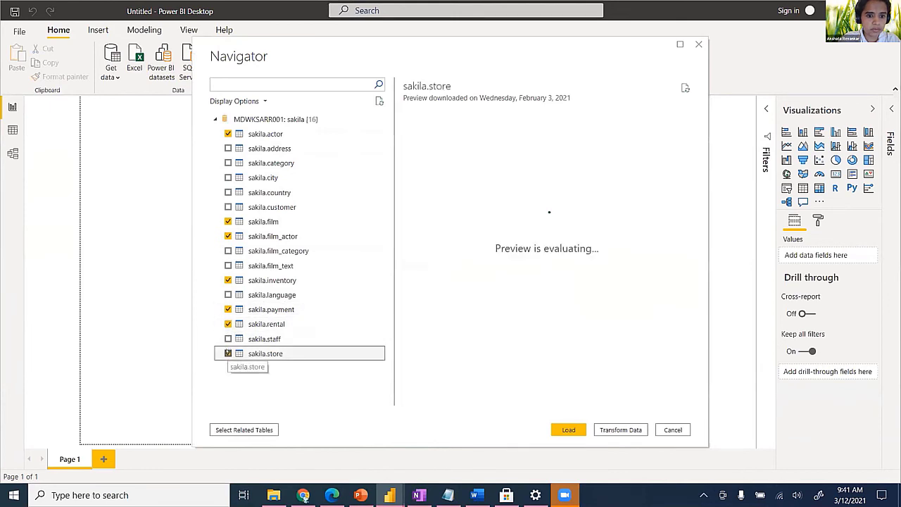
click(356, 134)
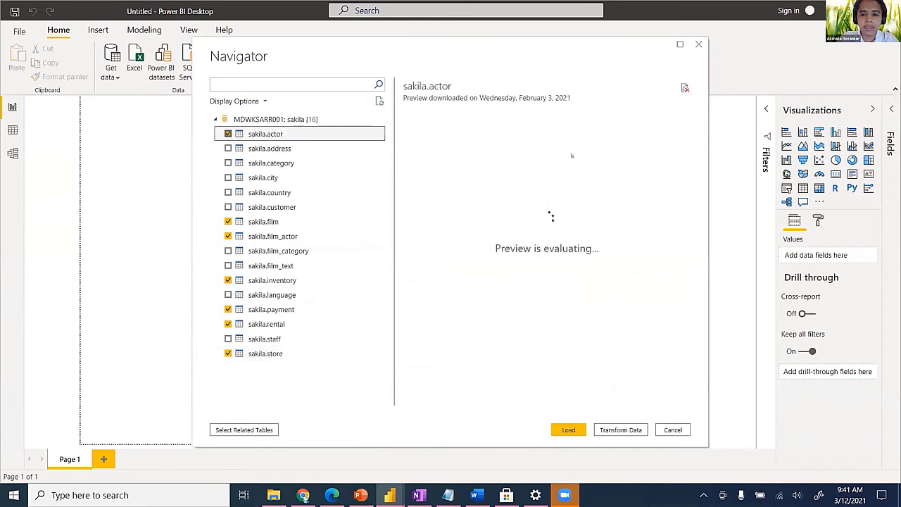
scroll(662, 138, right, 2)
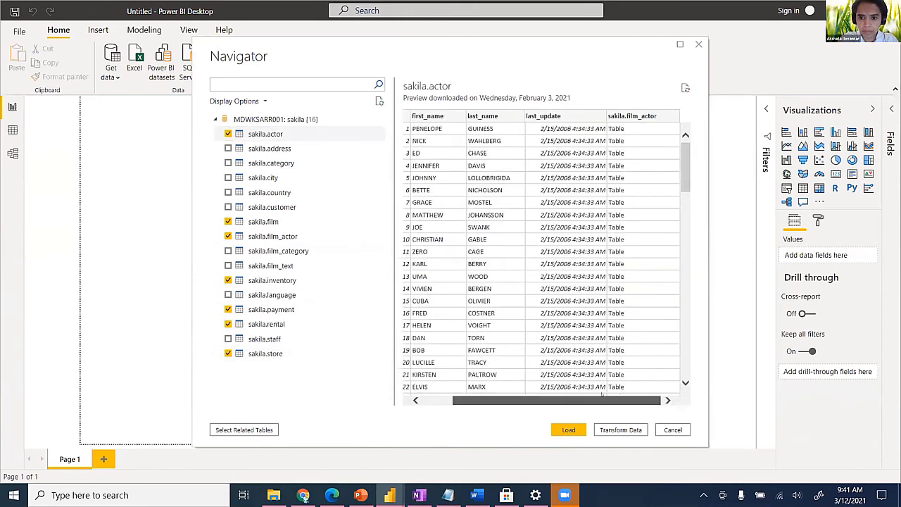
Step: Check the remaining columns in the actor table preview and open the selected sakila tables in the Power Query Editor
scroll(620, 390, left, 2)
scroll(646, 131, right, 2)
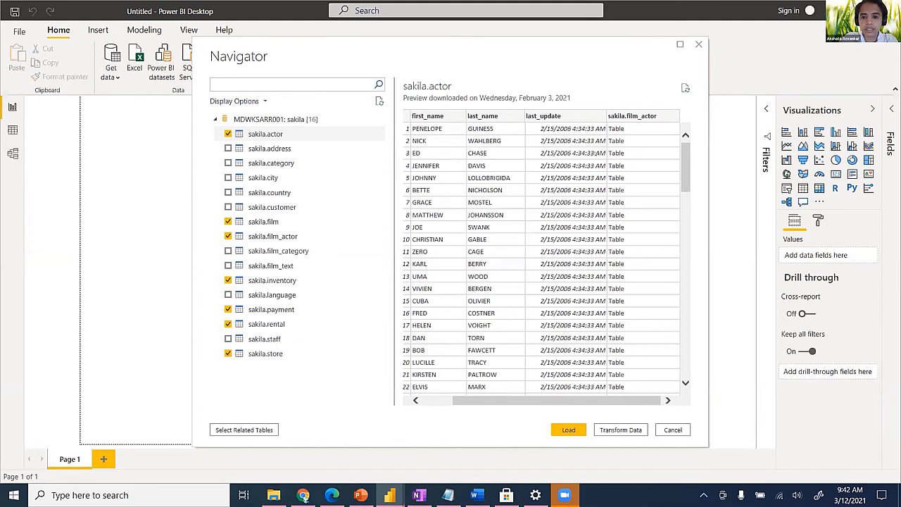
click(618, 425)
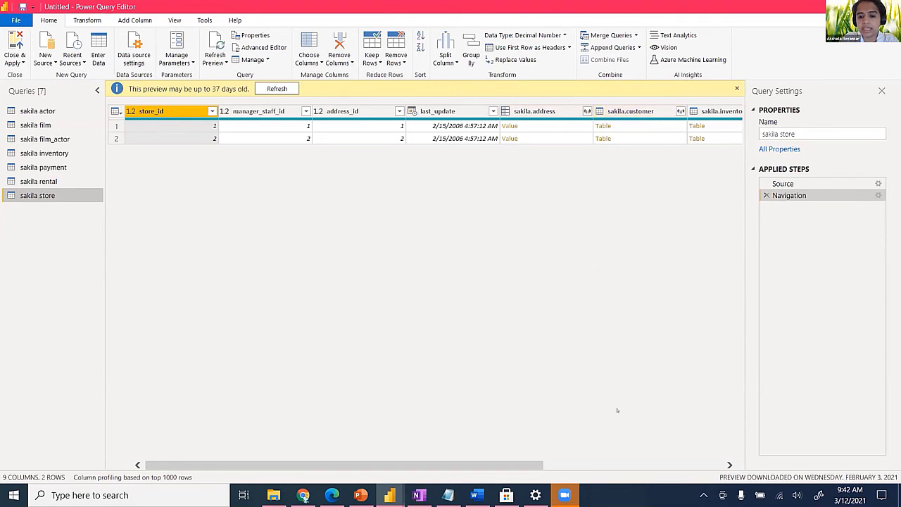
Step: Examine the columns available for expanding sakila.address in the sakila store query, and cancel the expansion
drag(515, 467, 644, 467)
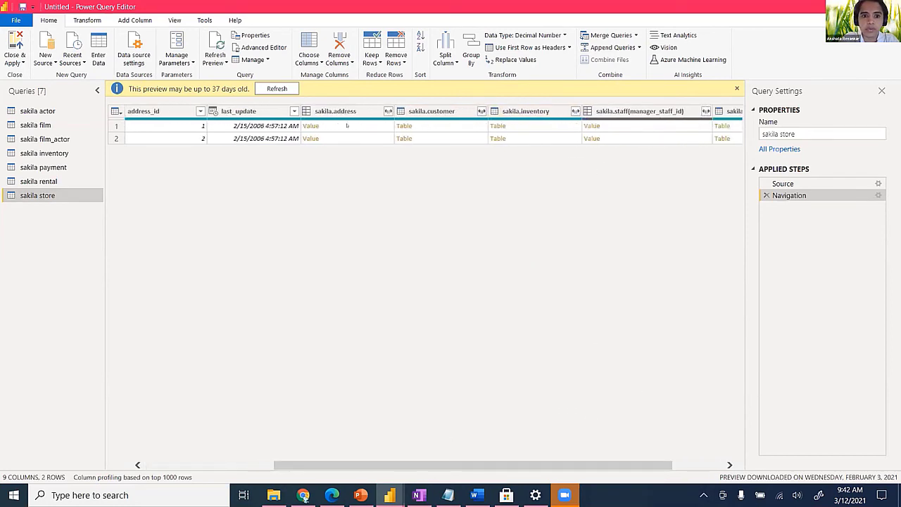
click(335, 111)
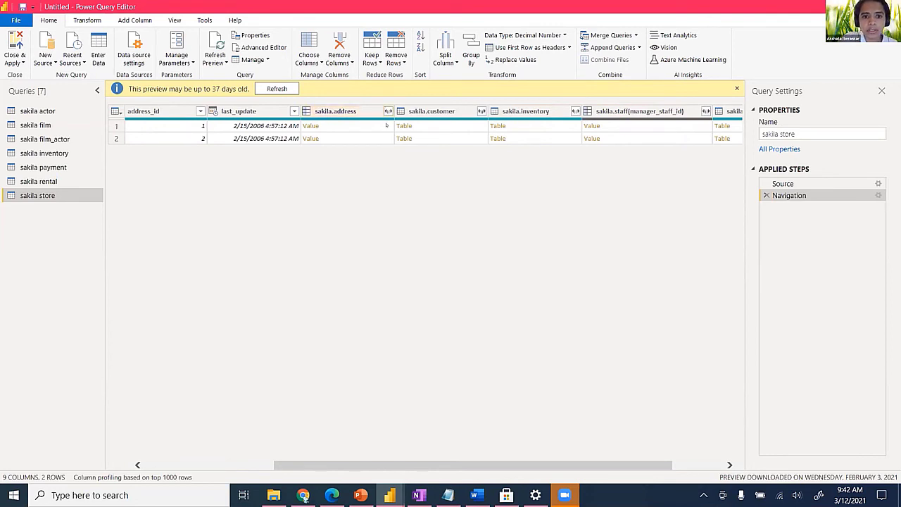
click(335, 111)
click(388, 111)
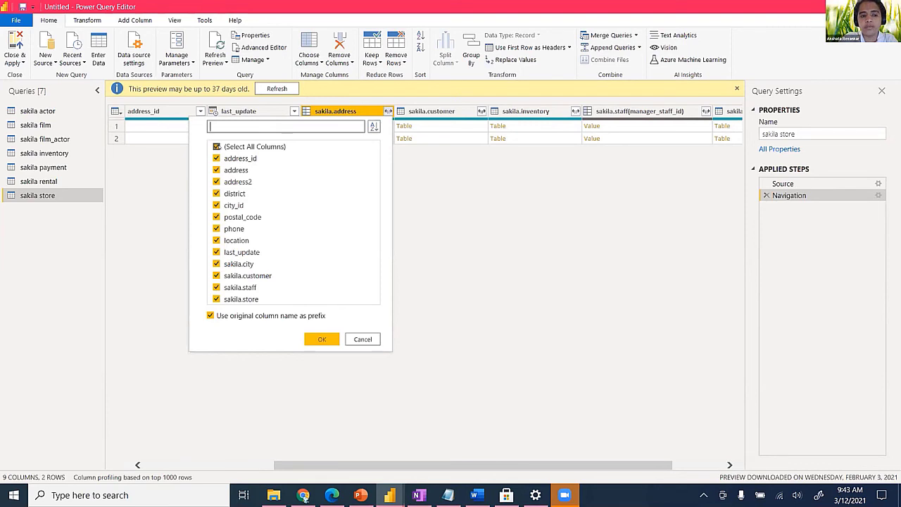
click(363, 339)
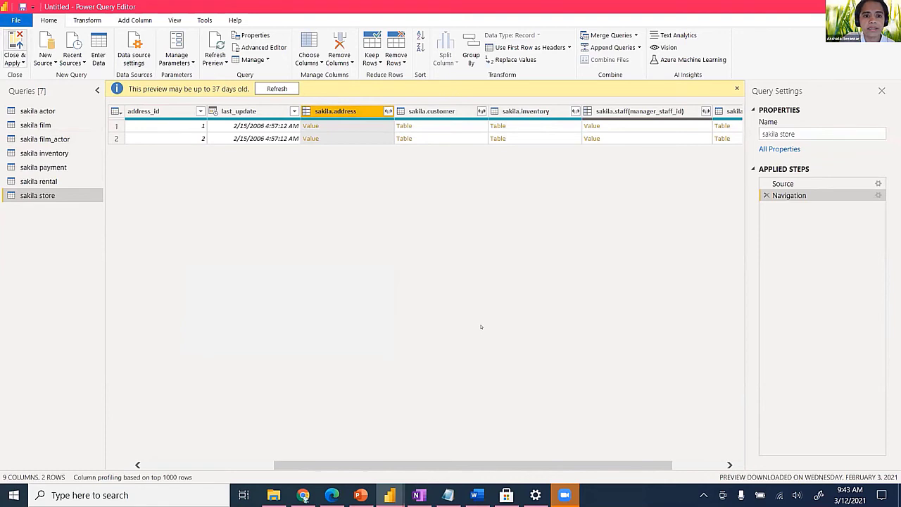
Step: Load the queries into the report and place an empty, widened line chart in the upper-right area of Page 1
key(alt+F4)
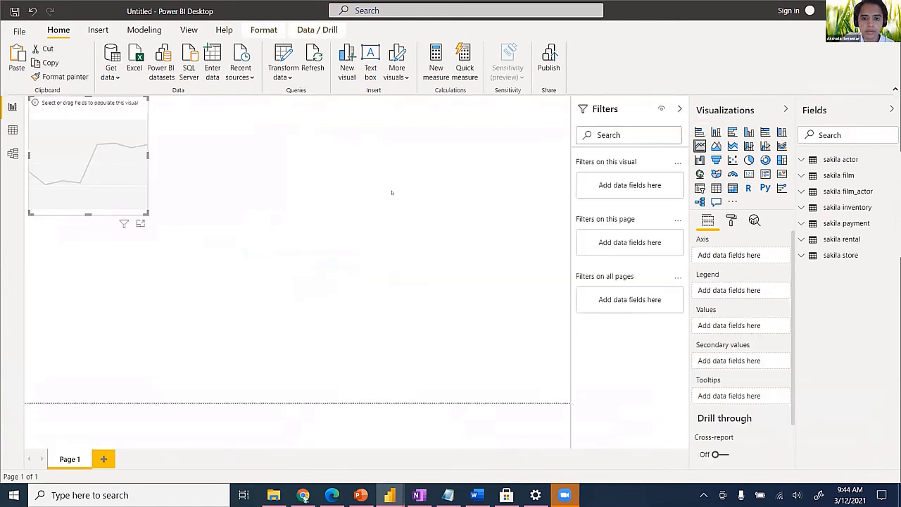
drag(117, 161, 565, 213)
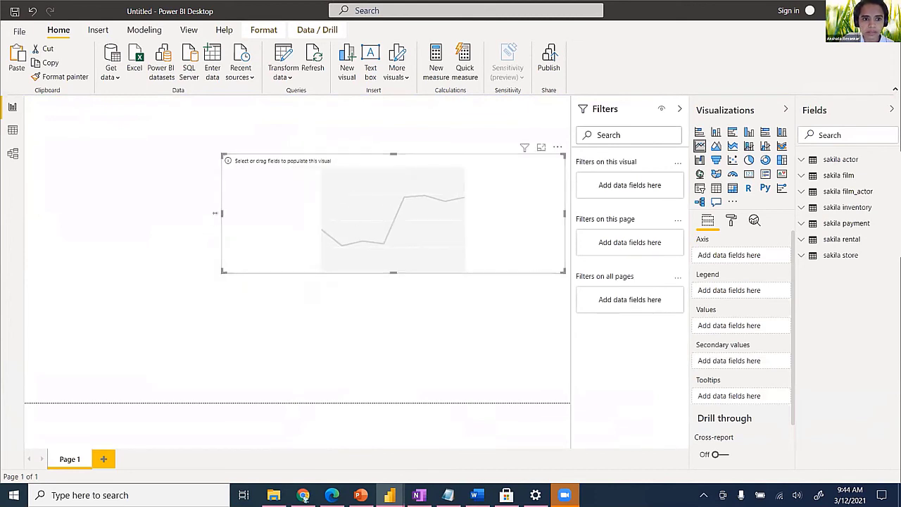
drag(217, 211, 207, 213)
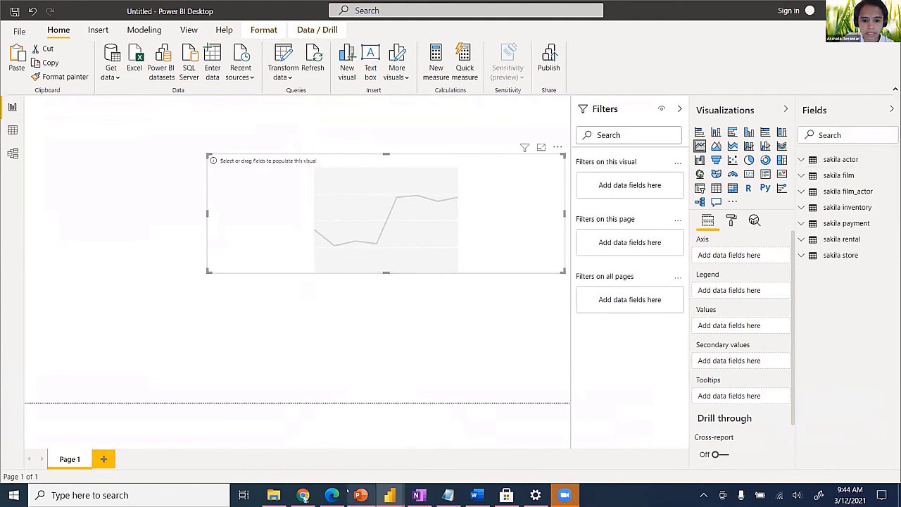
Step: View the MovieRental report's layout for reference and return to the untitled report
mouse_move(389, 495)
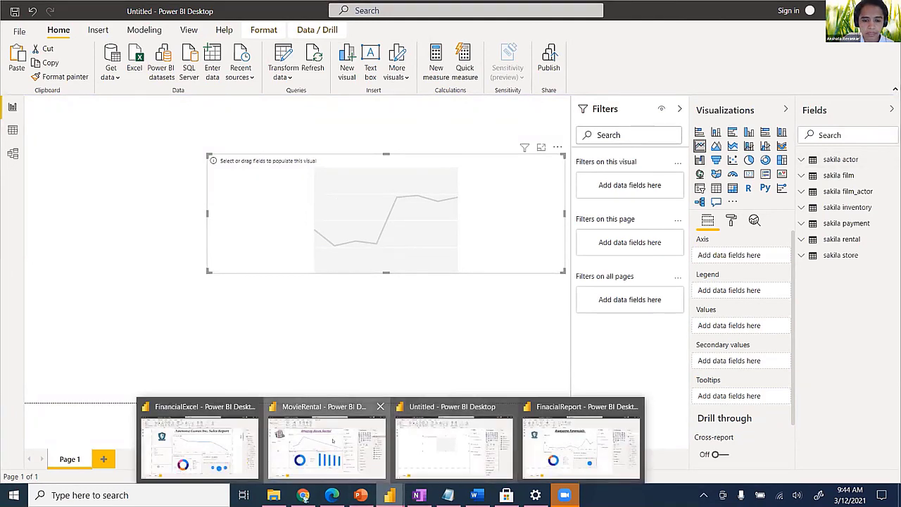
click(325, 466)
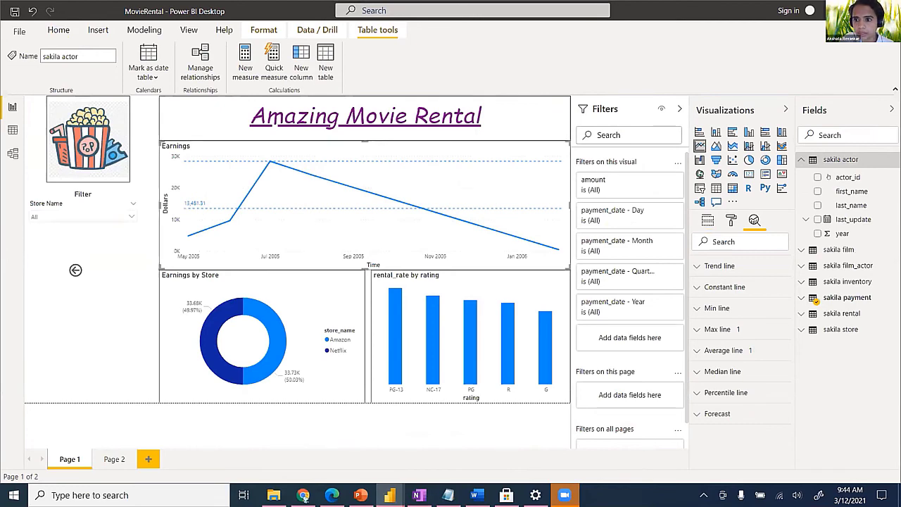
key(alt+Tab)
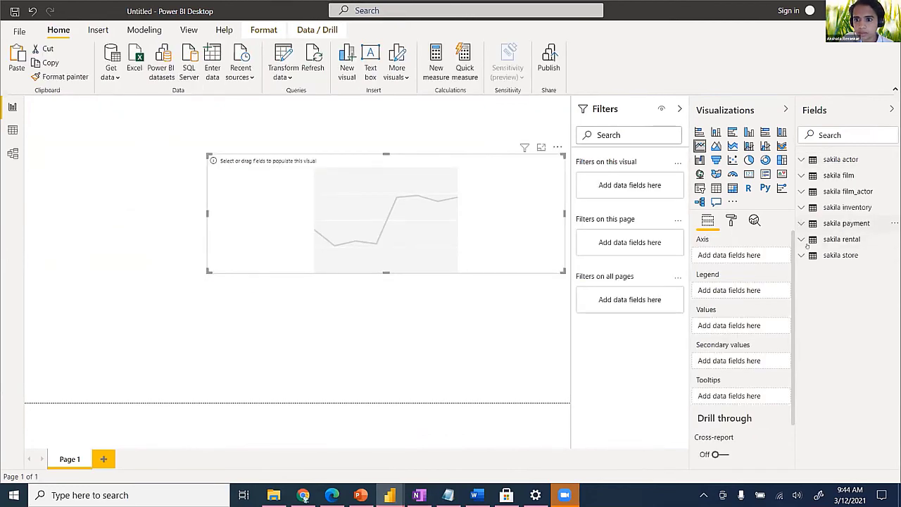
Step: Plot amount against payment_date from the sakila payment table in the line chart, and show it at the Quarter level
click(800, 223)
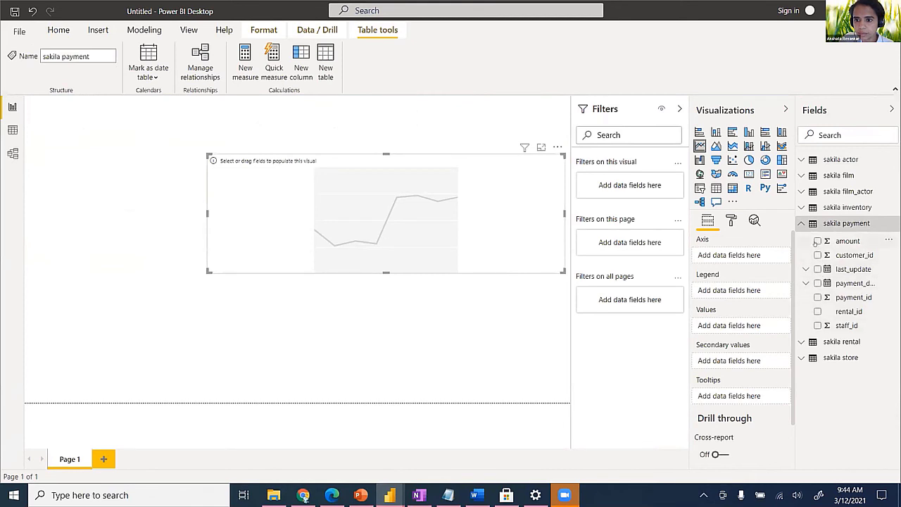
click(816, 241)
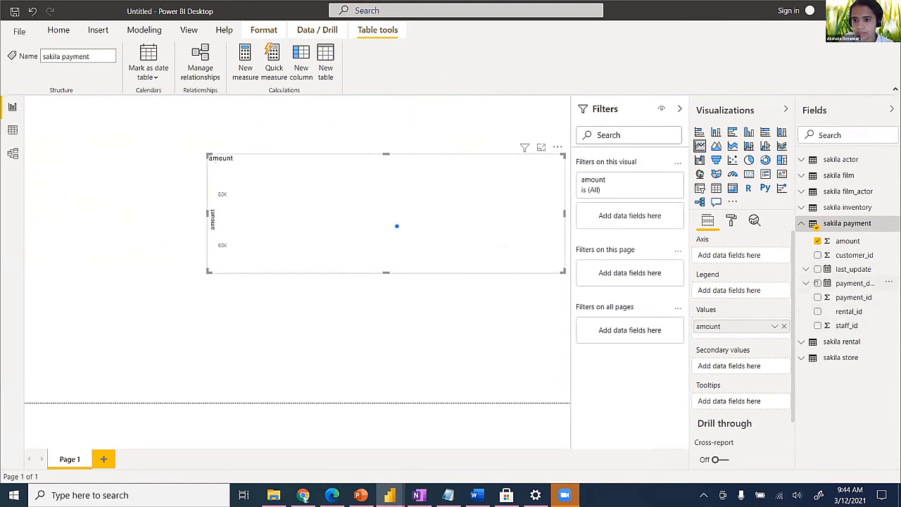
click(817, 283)
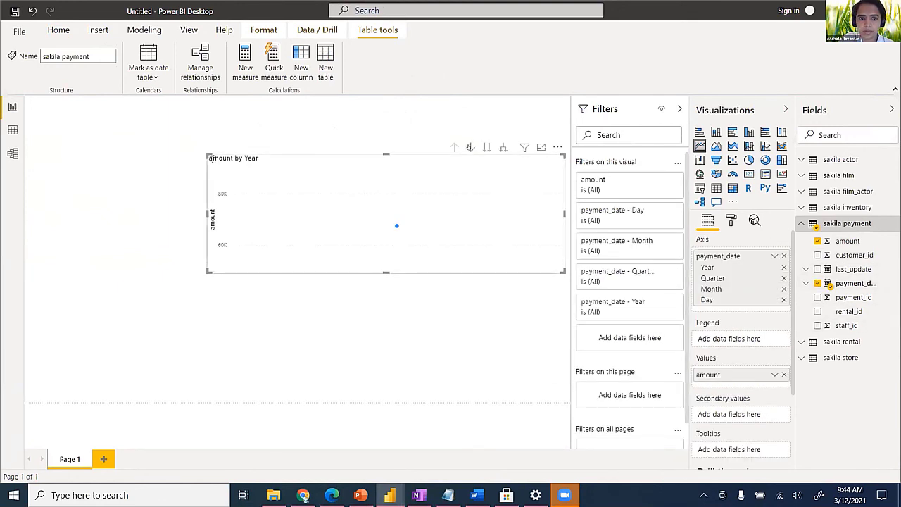
click(470, 147)
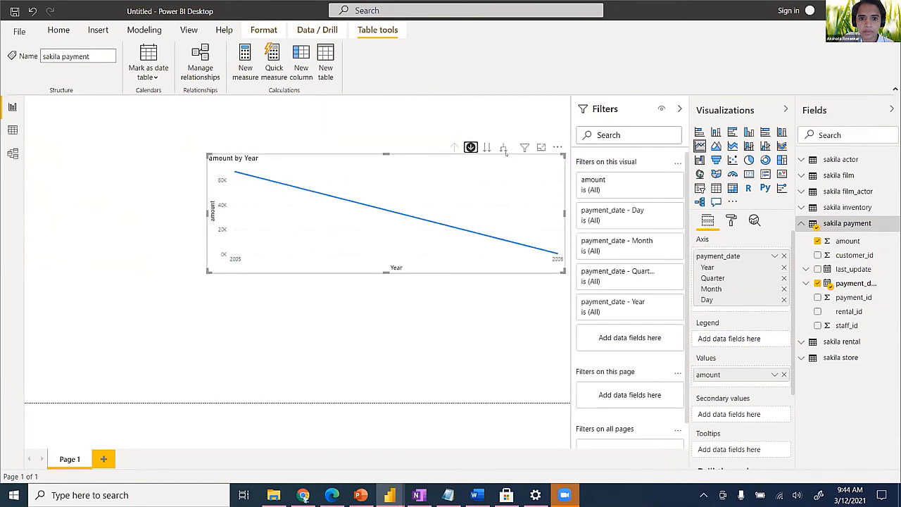
click(487, 147)
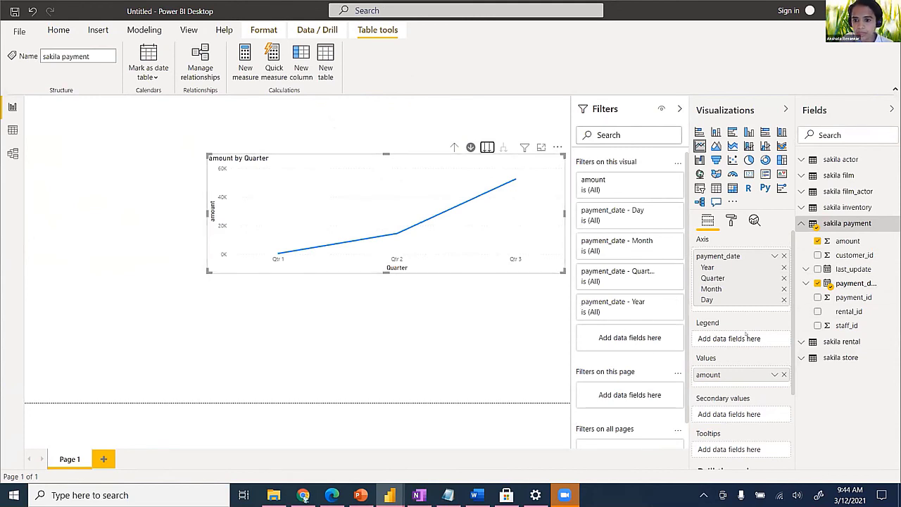
Step: Change the aggregation of amount in the line chart to Average and deselect the chart
scroll(745, 333, down, 3)
scroll(745, 334, up, 3)
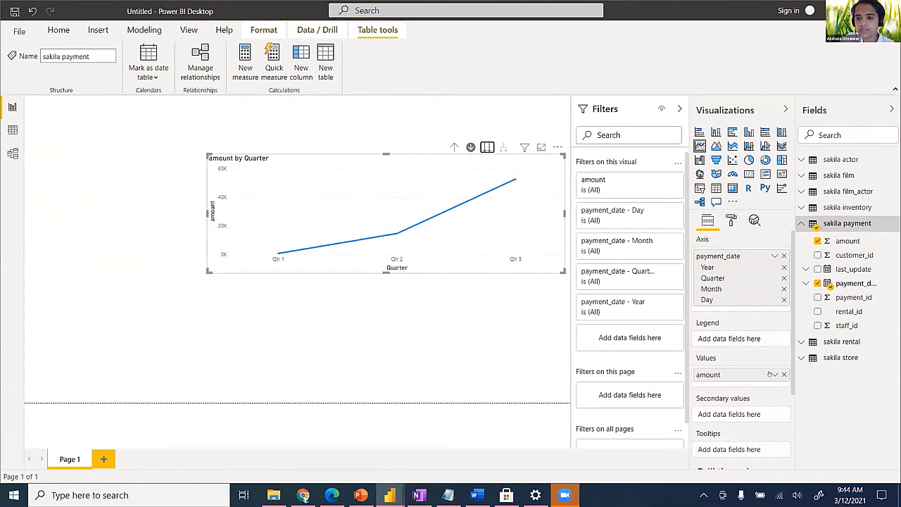
click(773, 374)
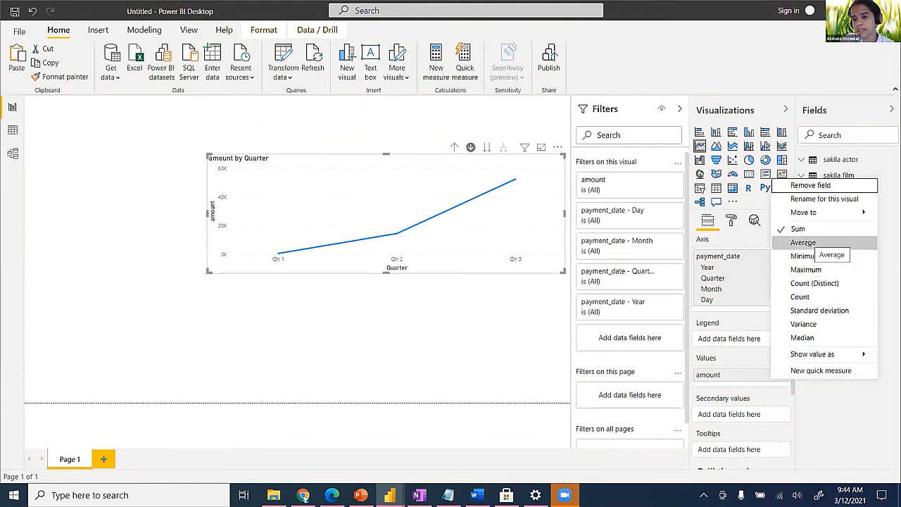
click(803, 242)
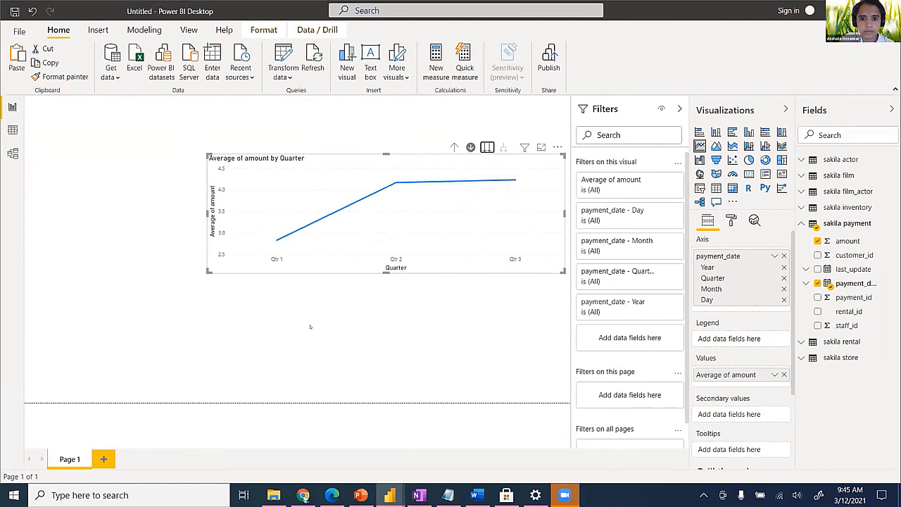
key(Escape)
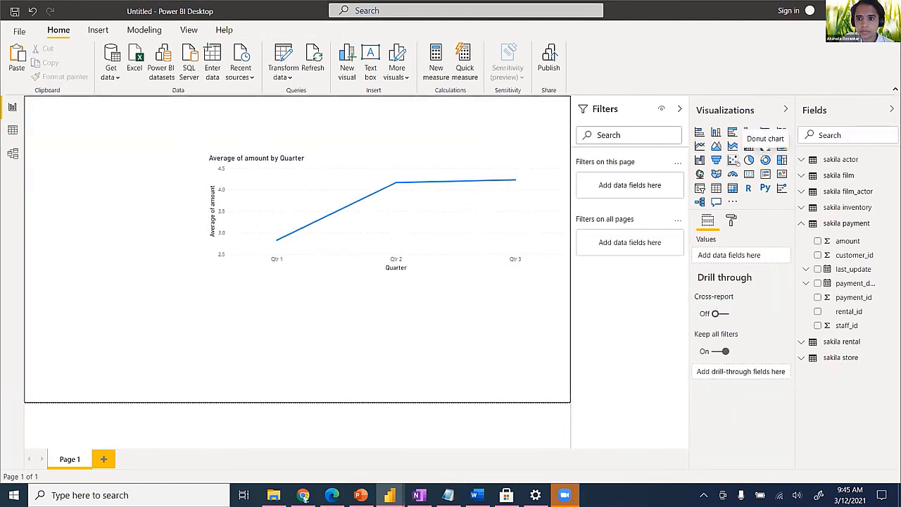
Step: Place a pie chart below the line chart's left half, with store_id from sakila store as legend and payment amount as values
drag(137, 325, 256, 326)
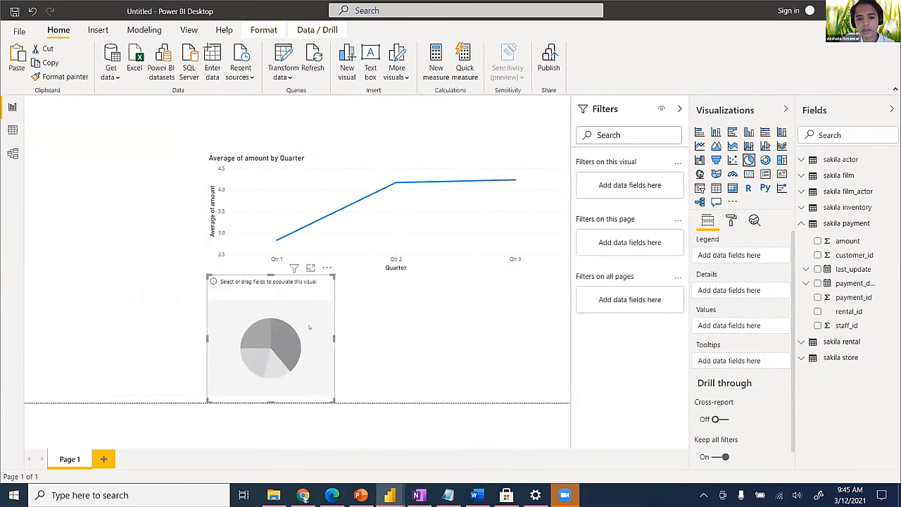
click(402, 200)
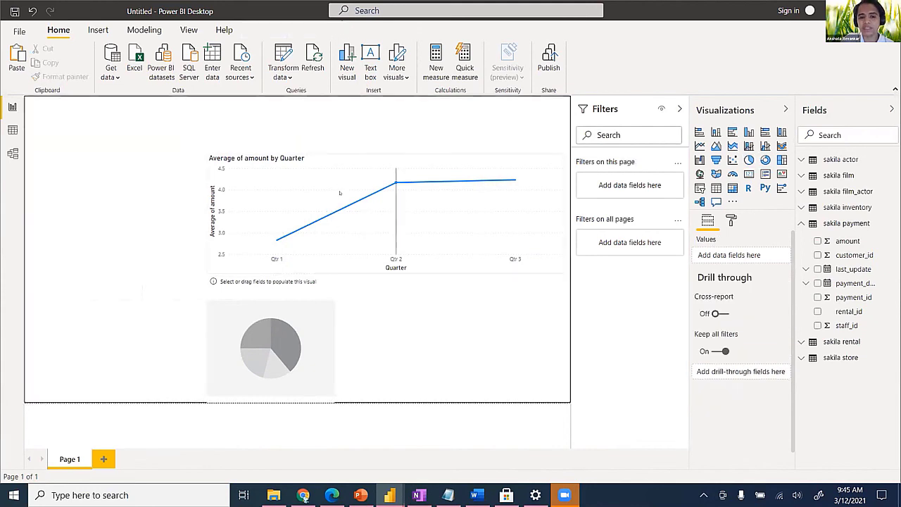
click(326, 342)
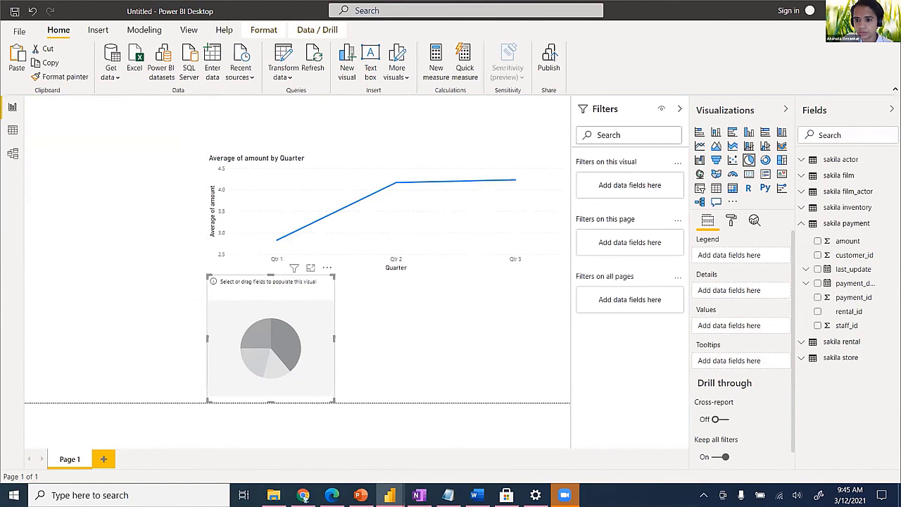
click(801, 358)
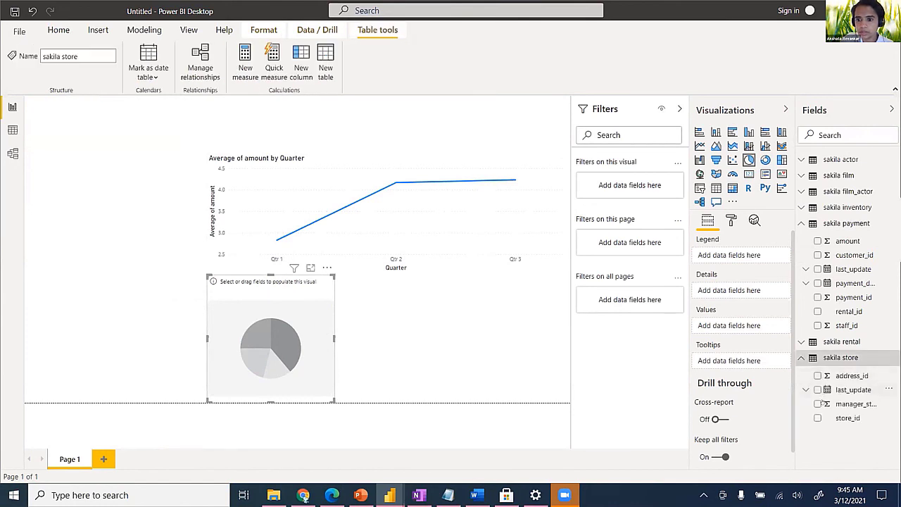
click(817, 417)
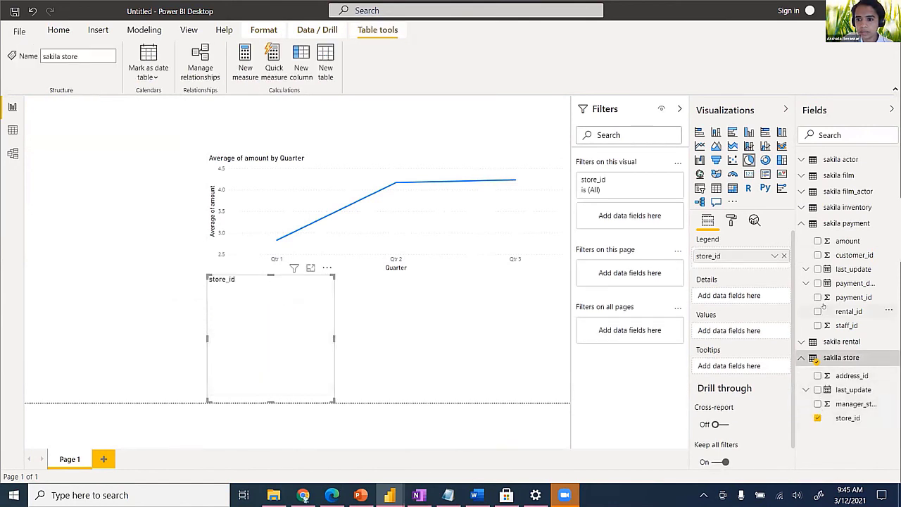
click(817, 240)
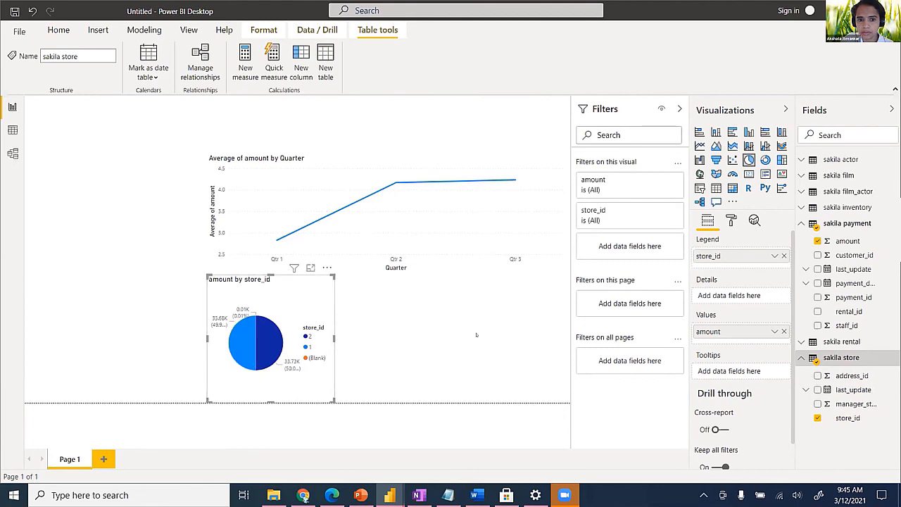
key(Escape)
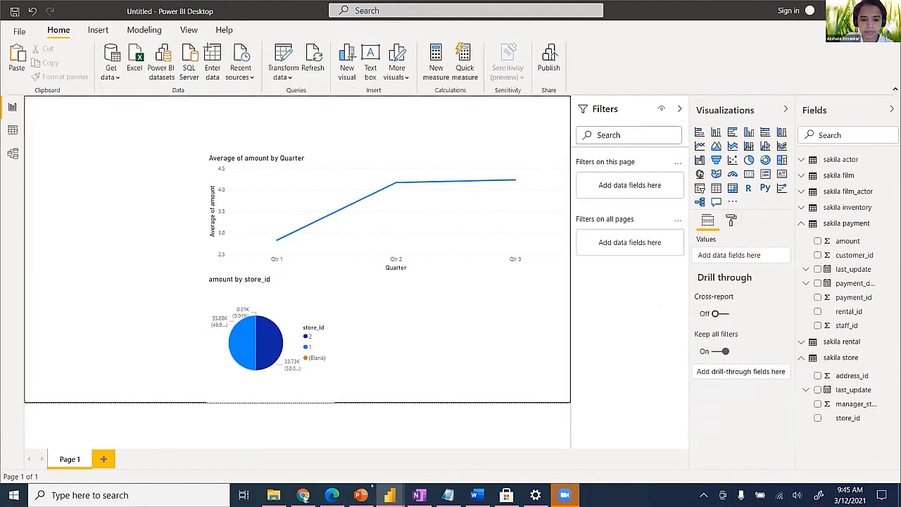
Step: View the FinacialReport and MovieRental reports for reference, and return to the untitled report
mouse_move(389, 495)
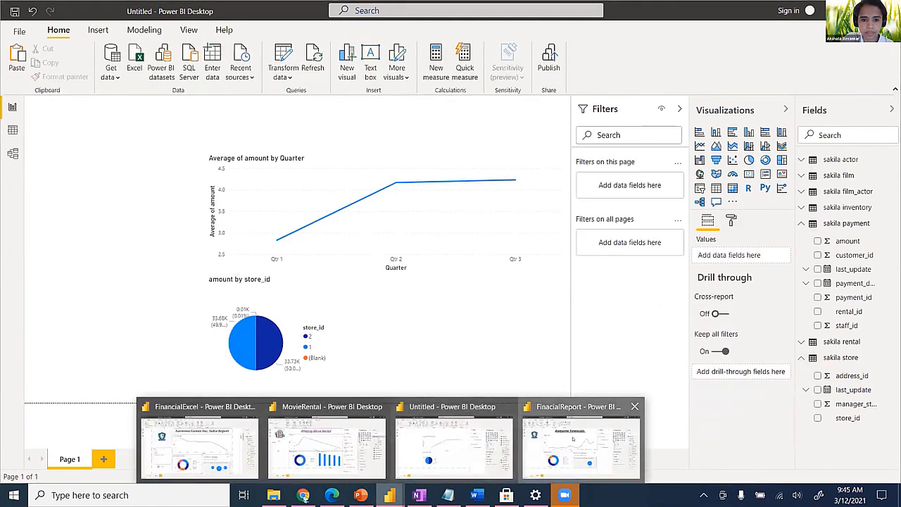
click(190, 479)
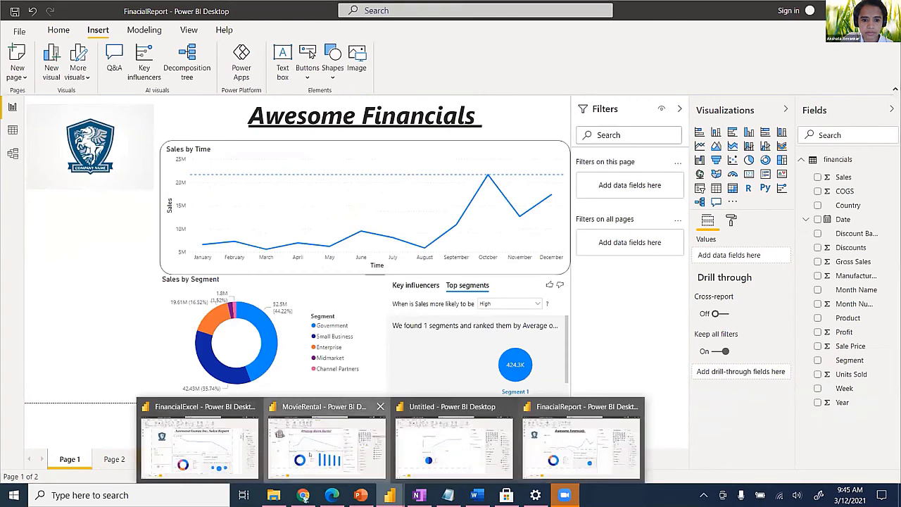
click(330, 468)
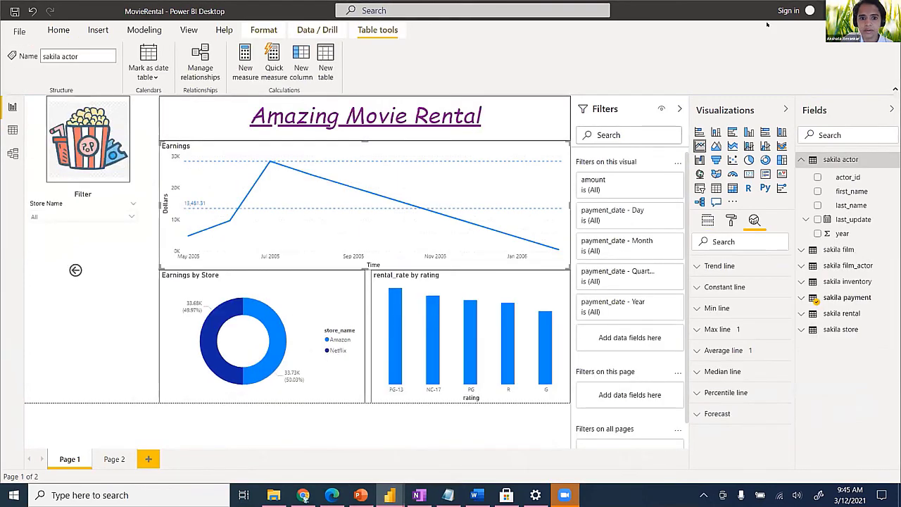
key(alt+Tab)
mouse_move(389, 495)
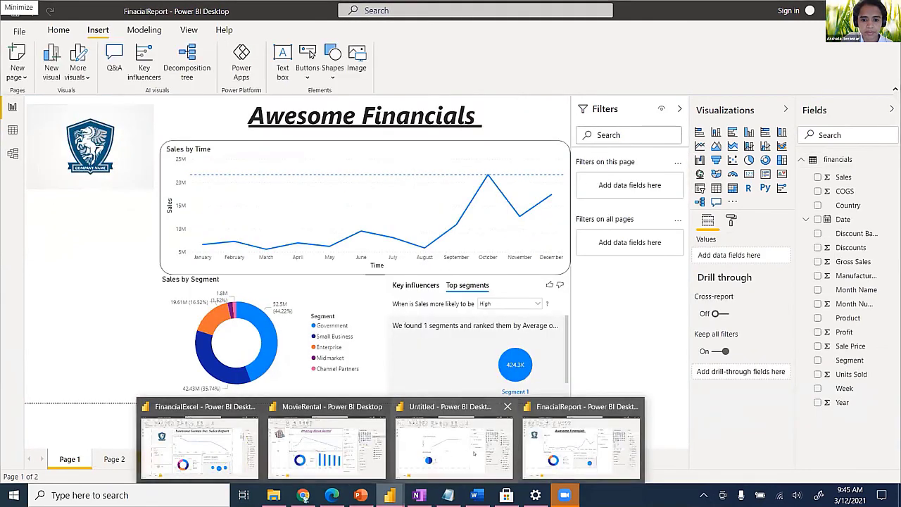
click(473, 454)
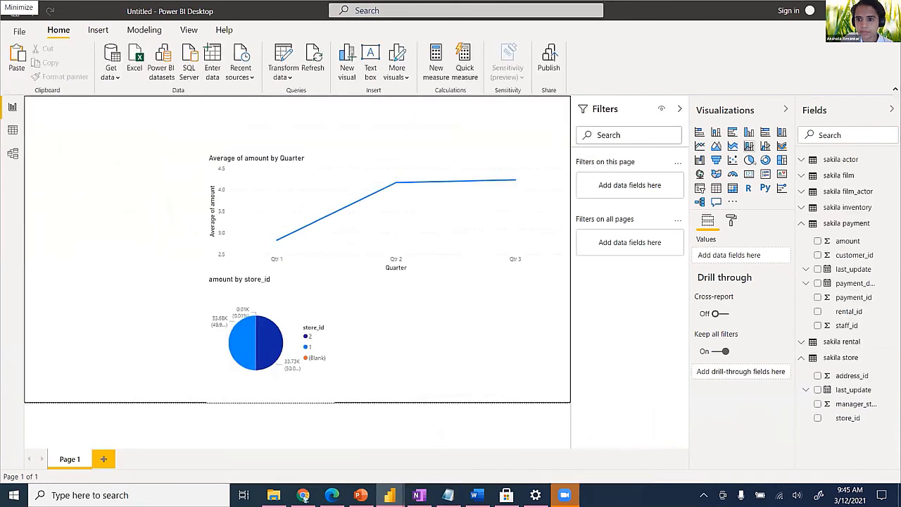
Step: Add a stacked column chart, narrow it and place it beside the pie chart, below the line chart's right half
click(716, 133)
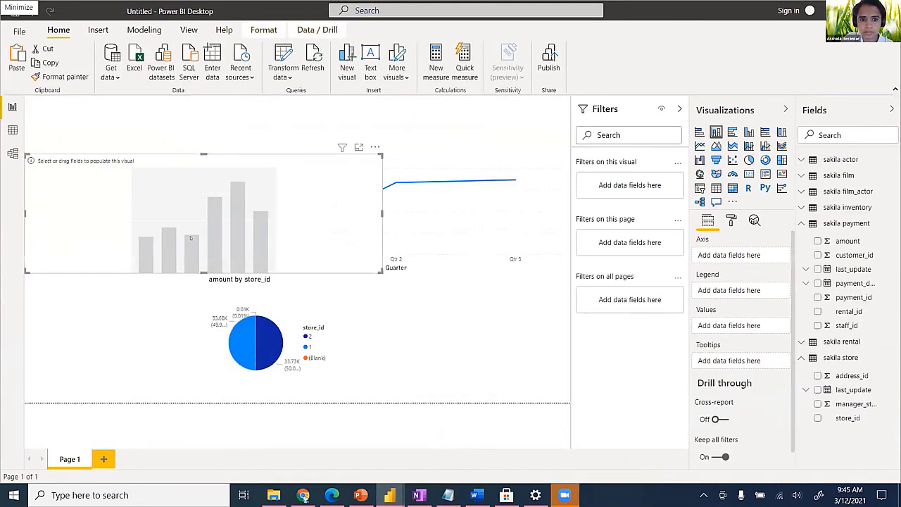
drag(19, 212, 207, 212)
drag(304, 232, 485, 357)
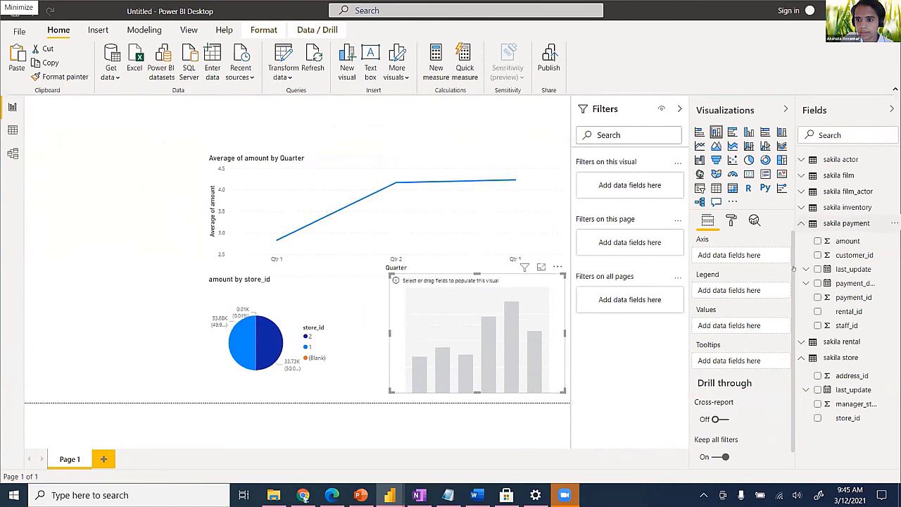
Step: Plot amount by payment_date from the sakila payment table in the new stacked column chart
click(801, 223)
click(801, 239)
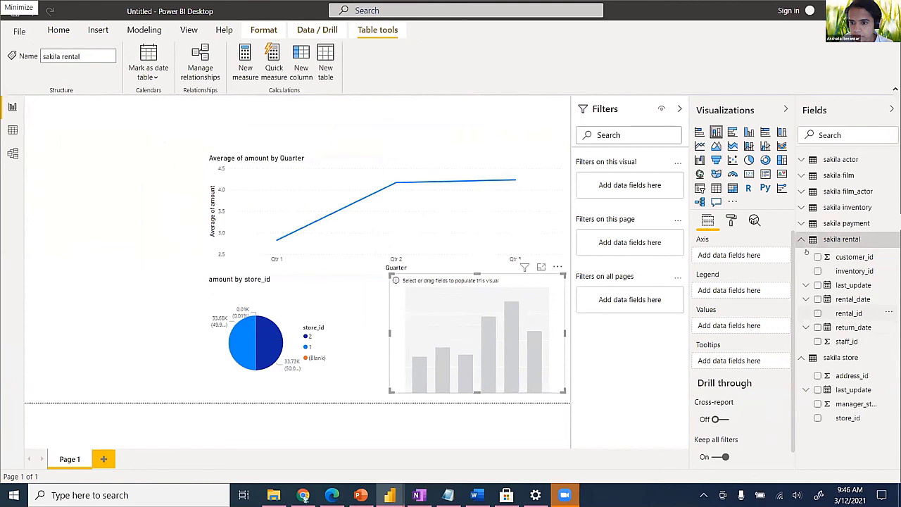
click(823, 207)
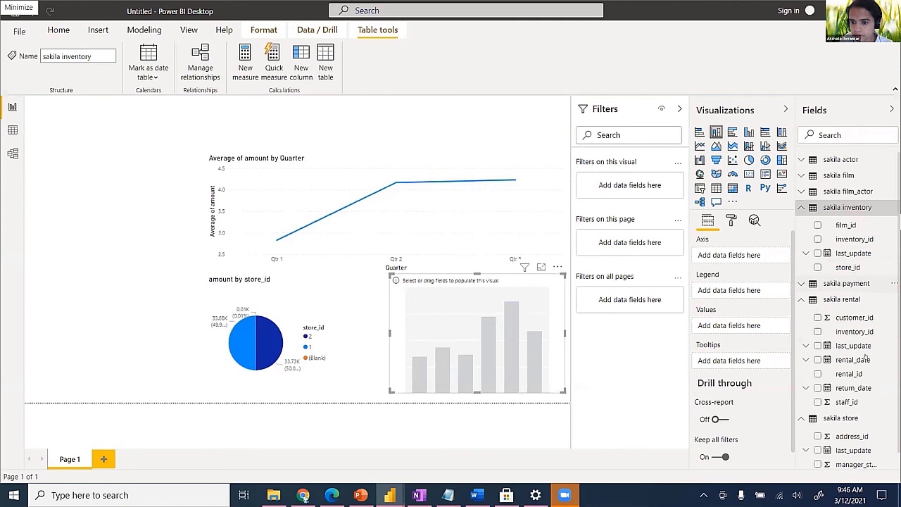
click(846, 283)
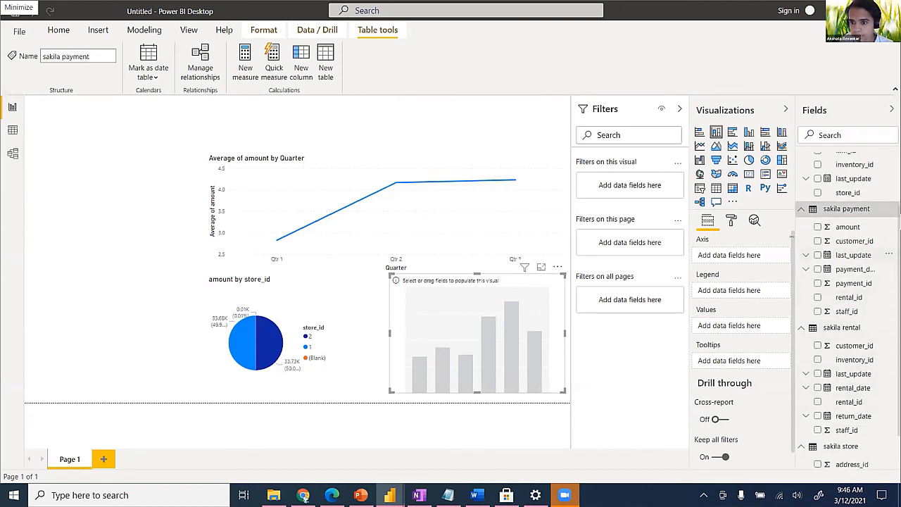
click(817, 227)
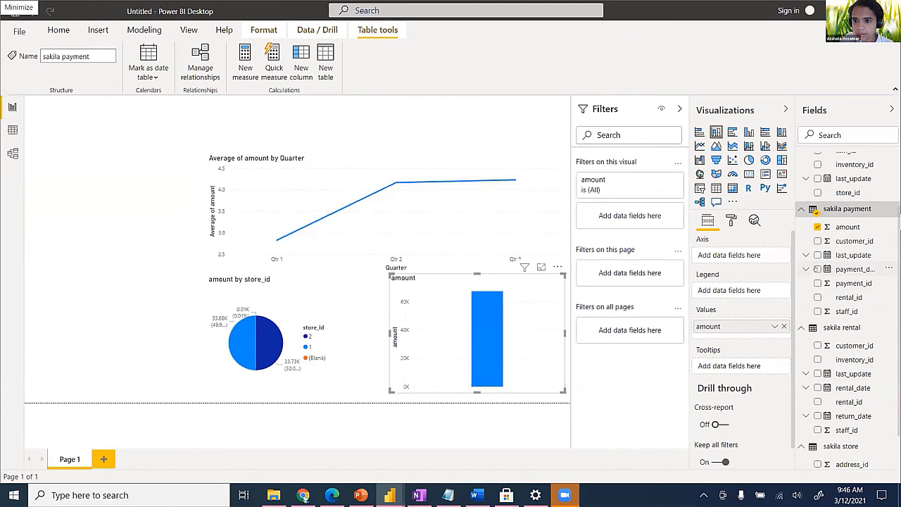
click(816, 269)
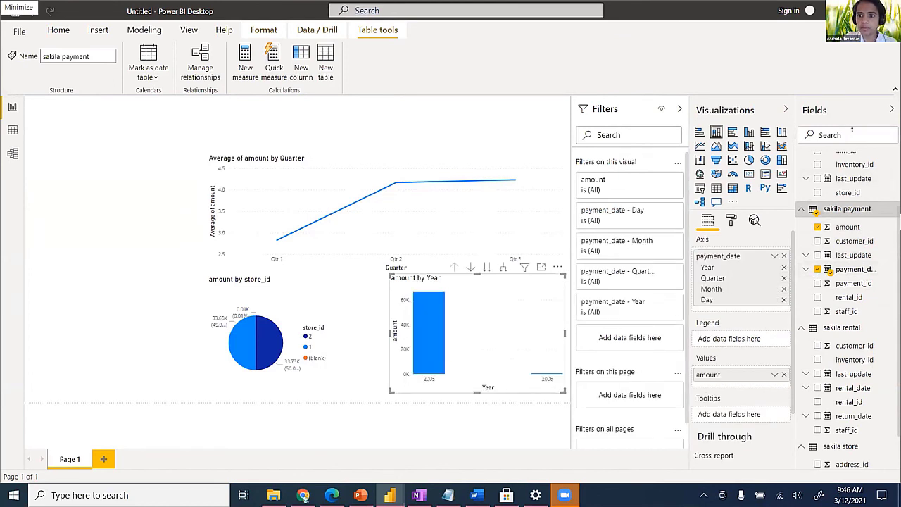
Step: Search the fields for rating, add it from sakila film as the column chart's legend, then clear the search and deselect the chart
text(rating)
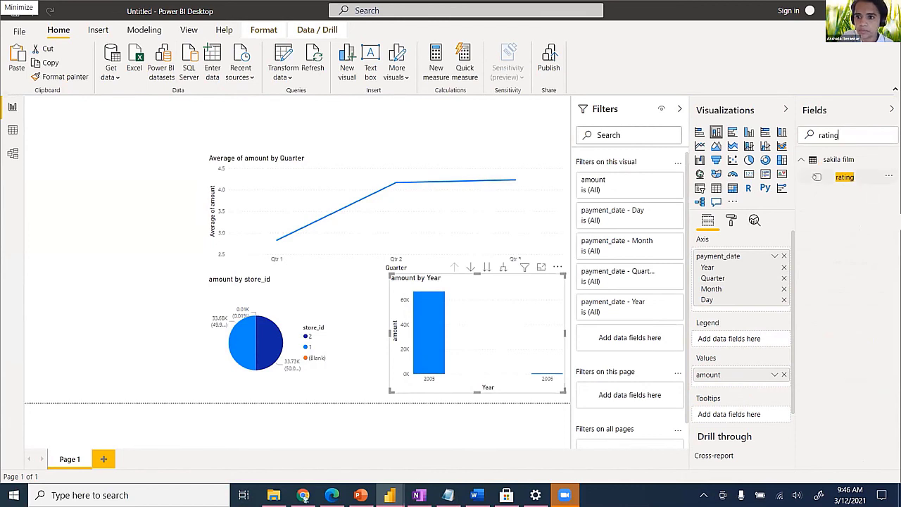
click(817, 177)
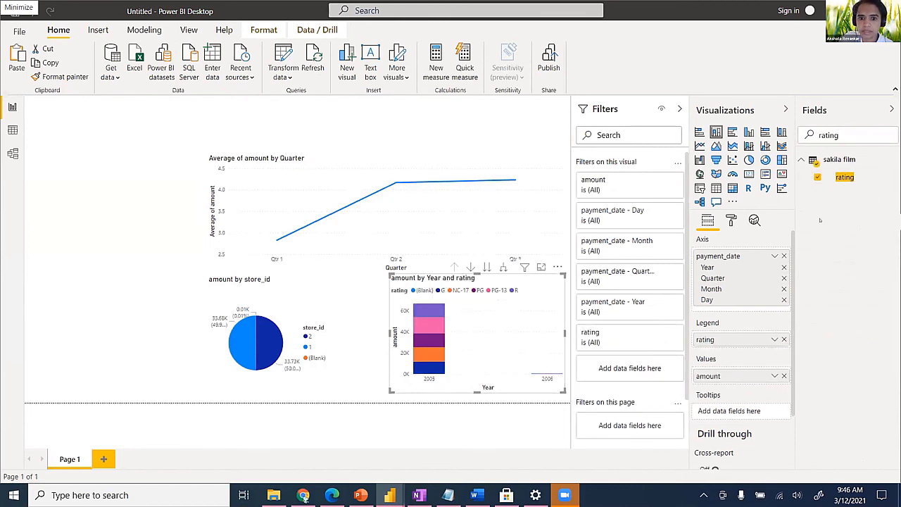
double_click(846, 134)
key(BackSpace)
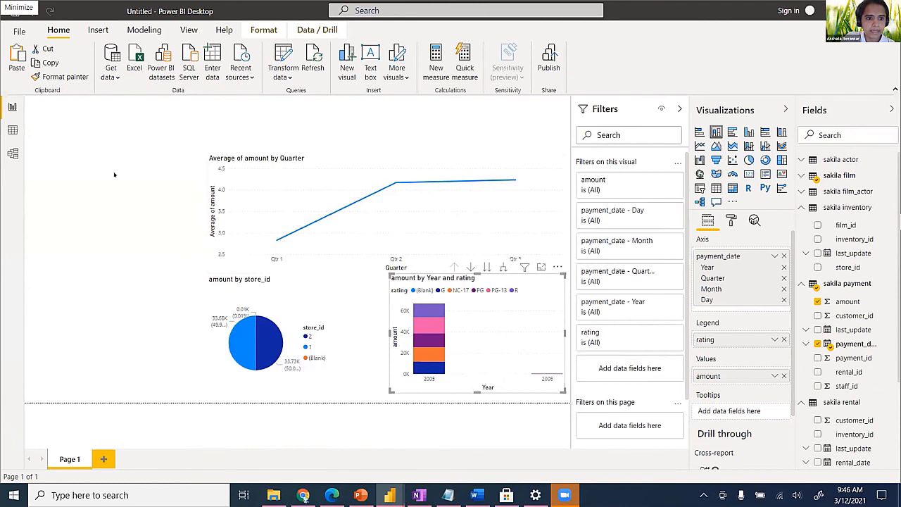
click(236, 122)
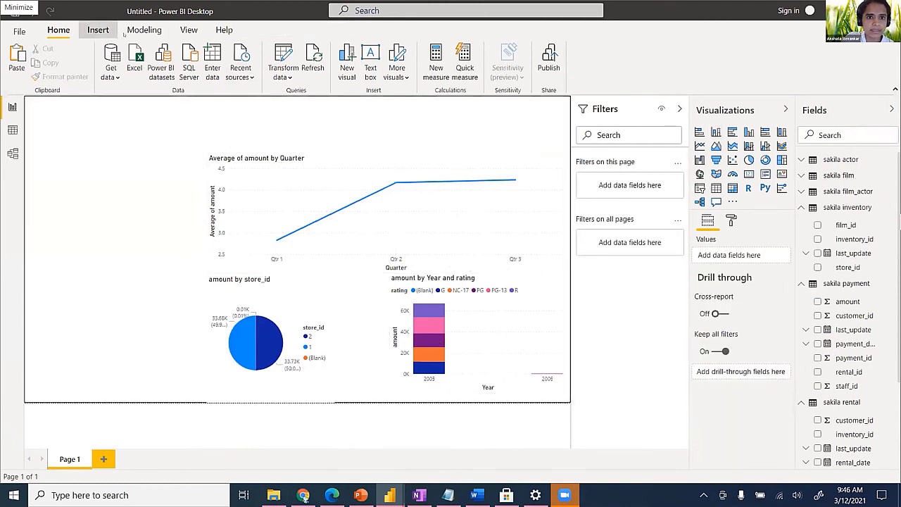
Step: Insert a text box at the top of the page, as wide as the line chart, reading "Wonderful movie rental"
click(98, 29)
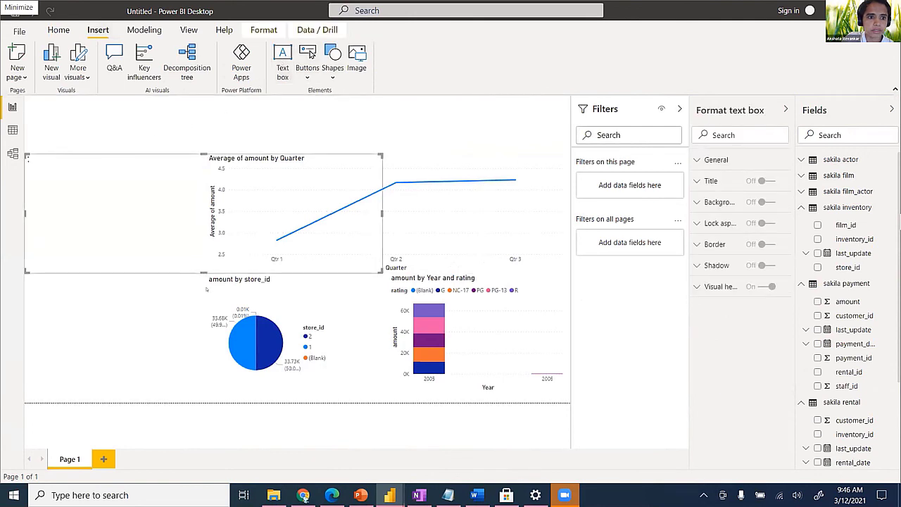
drag(203, 272, 198, 201)
click(198, 201)
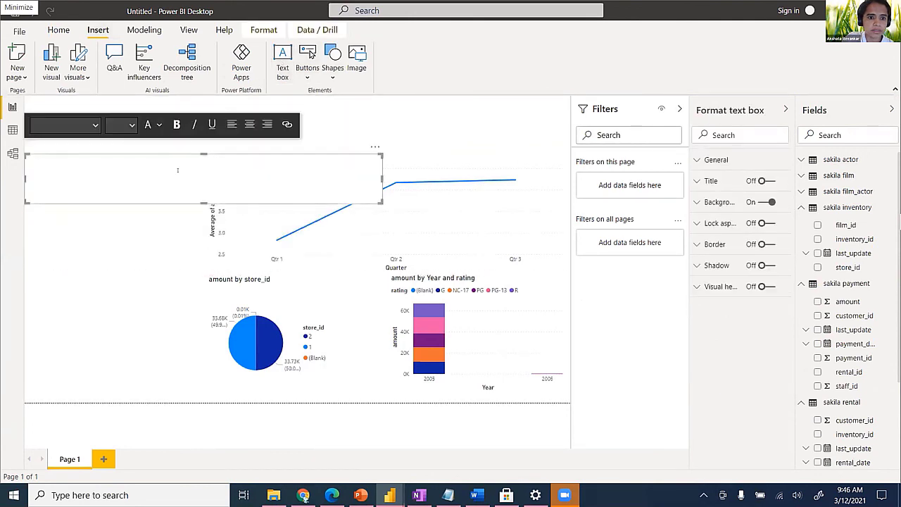
drag(198, 154, 198, 97)
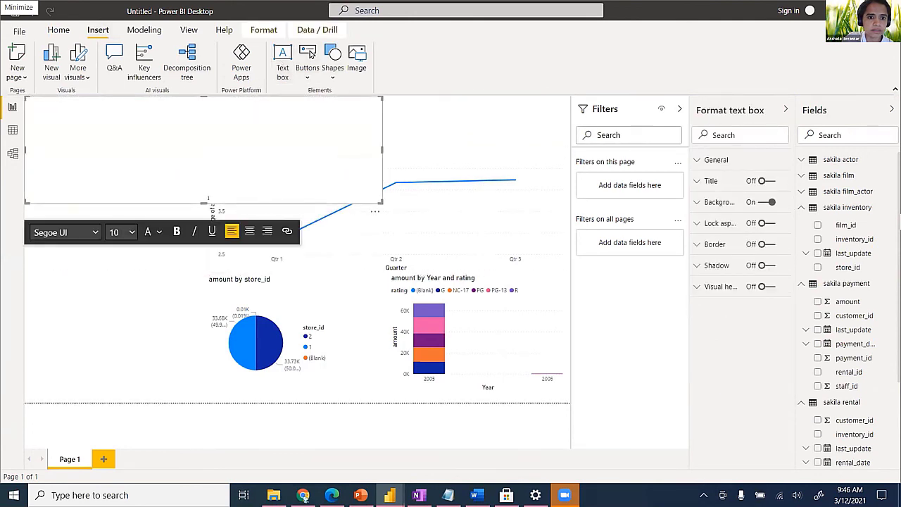
drag(200, 203, 249, 142)
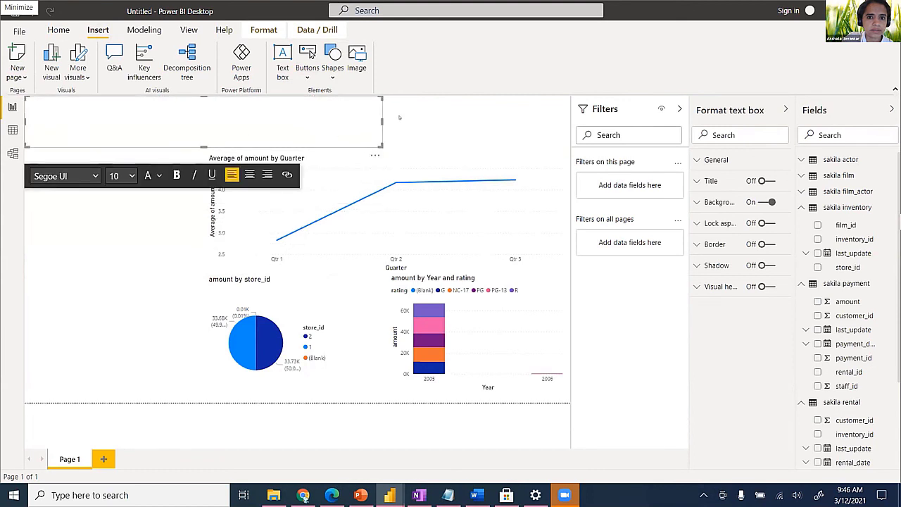
drag(378, 121, 569, 121)
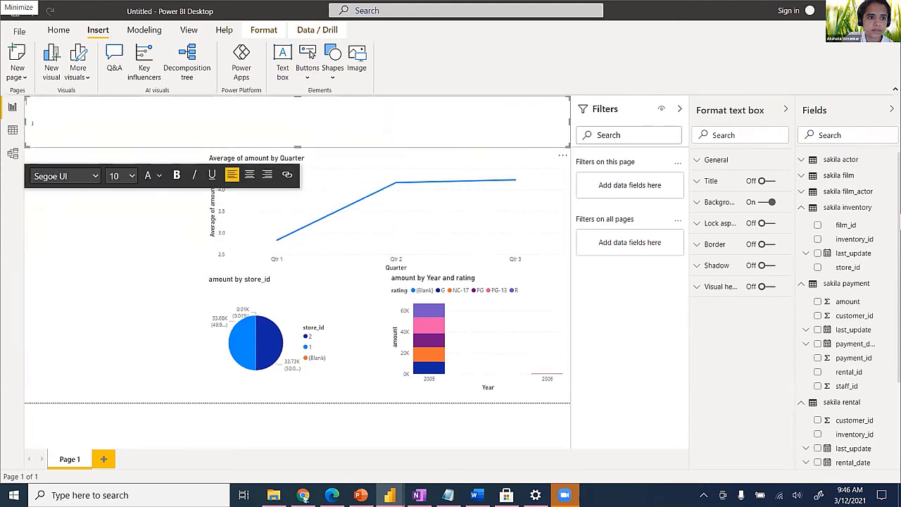
drag(26, 121, 207, 121)
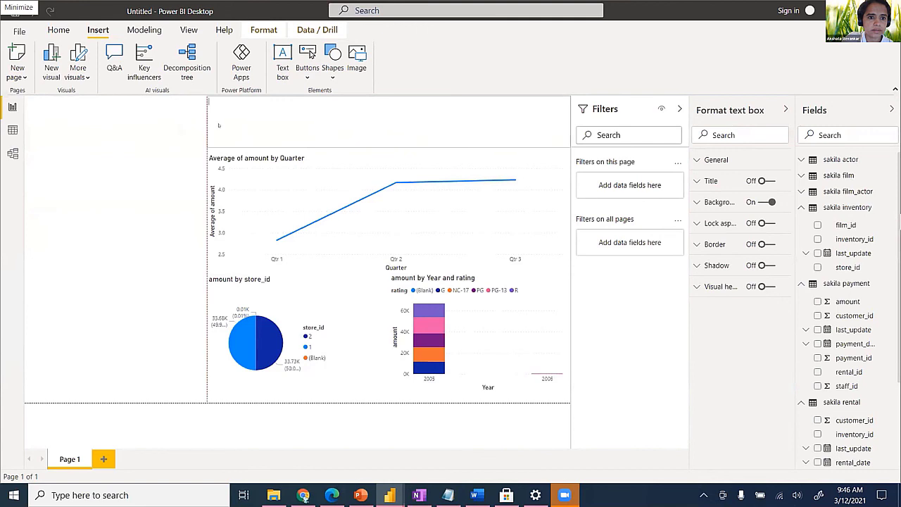
text(Wond)
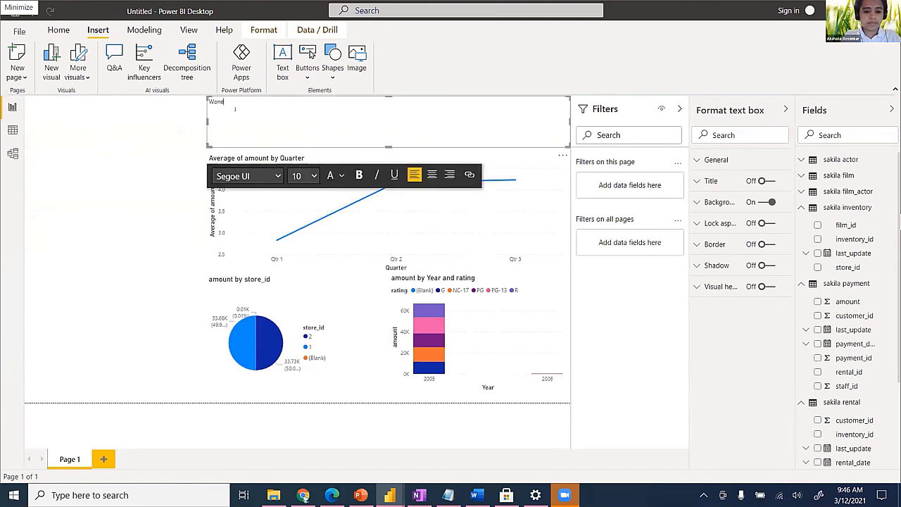
text(erful movie rental)
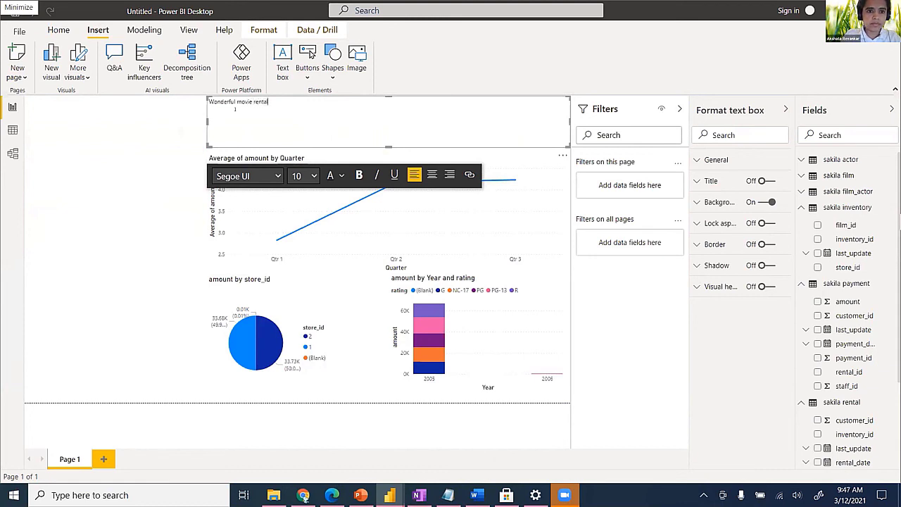
Step: Format the "Wonderful movie rental" title as bold, italic, underlined, size 42 and centered
drag(235, 109, 201, 110)
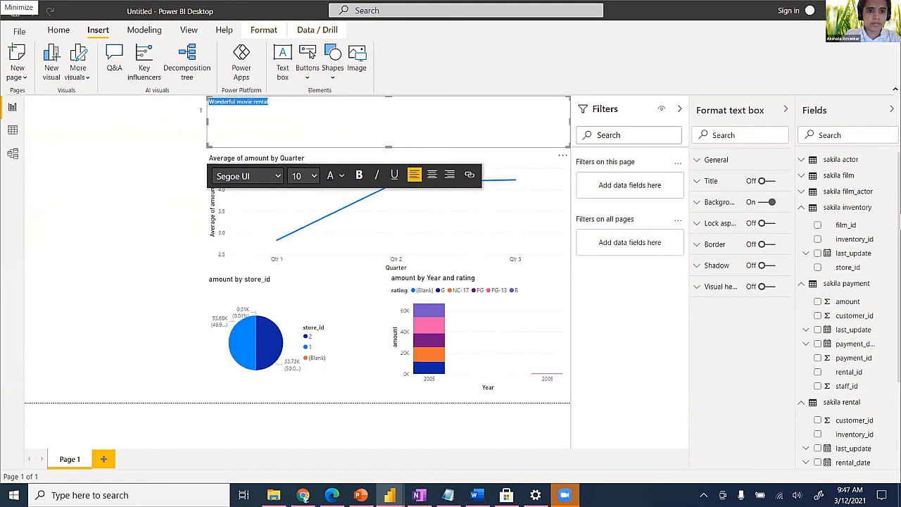
click(358, 175)
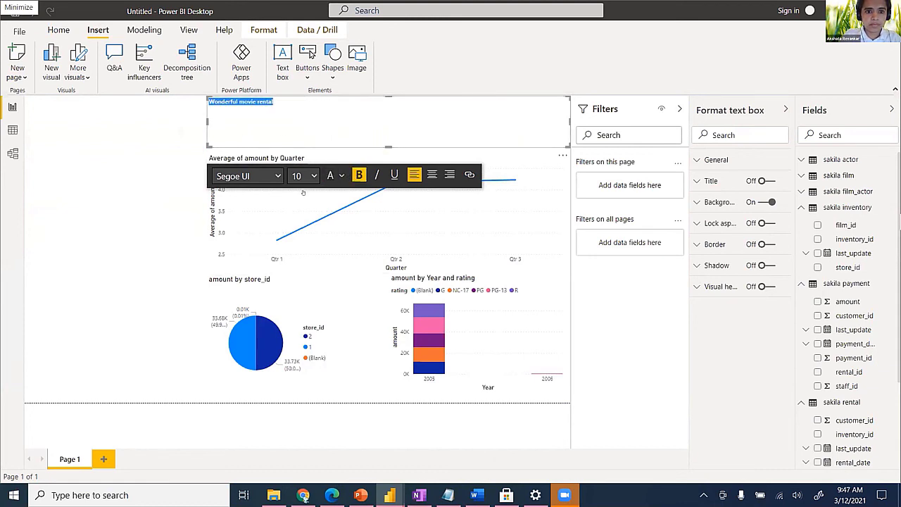
click(276, 176)
click(313, 176)
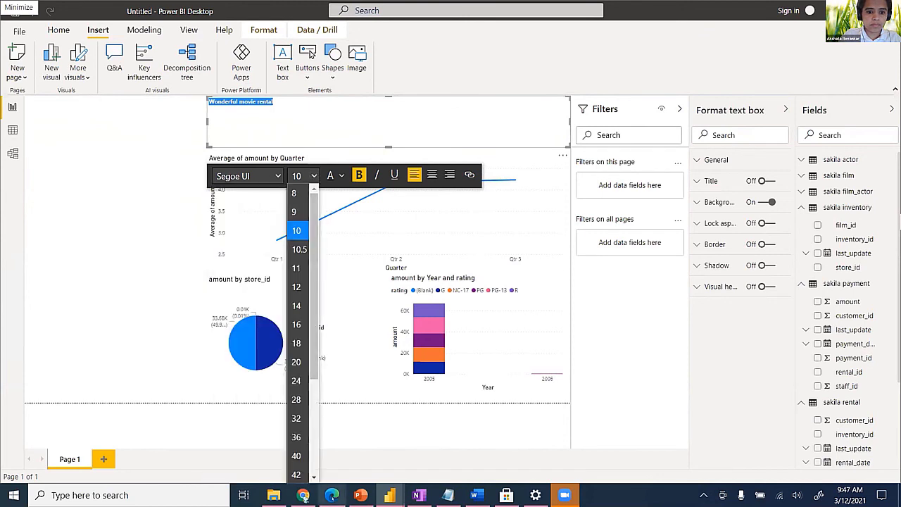
click(279, 468)
click(314, 176)
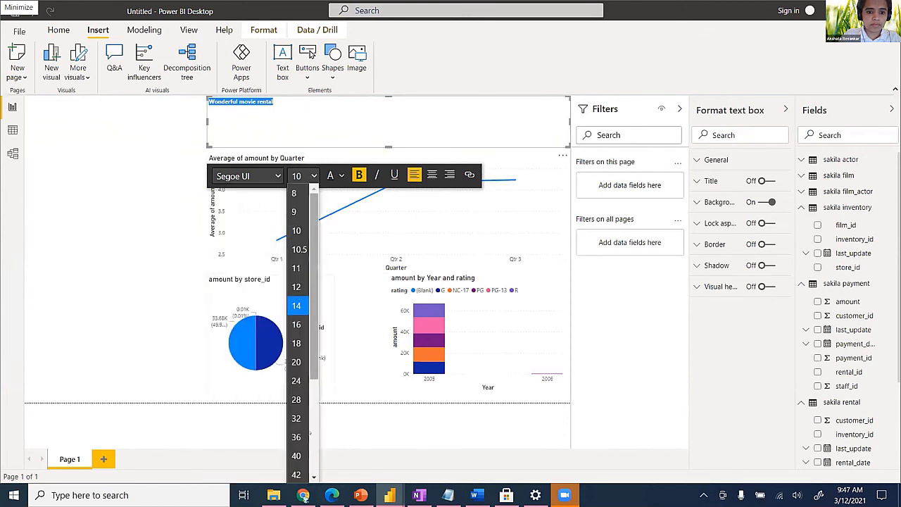
click(296, 473)
click(376, 175)
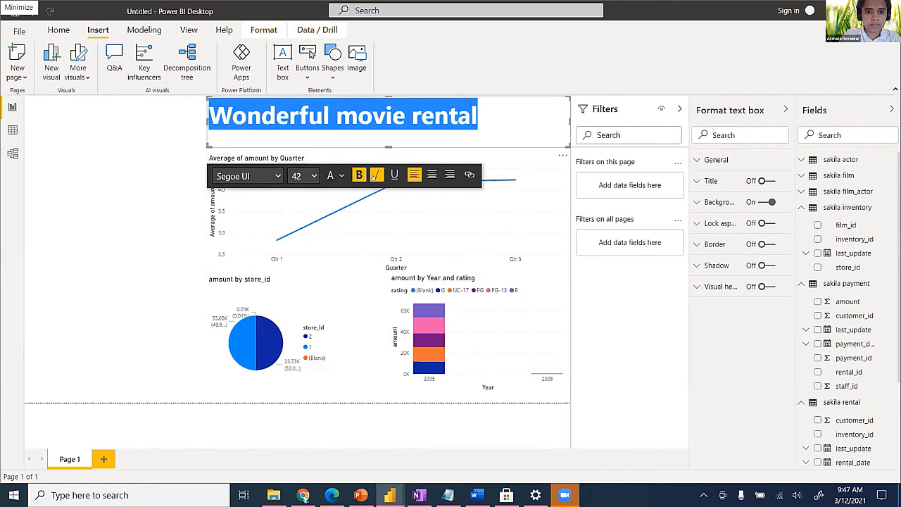
click(431, 174)
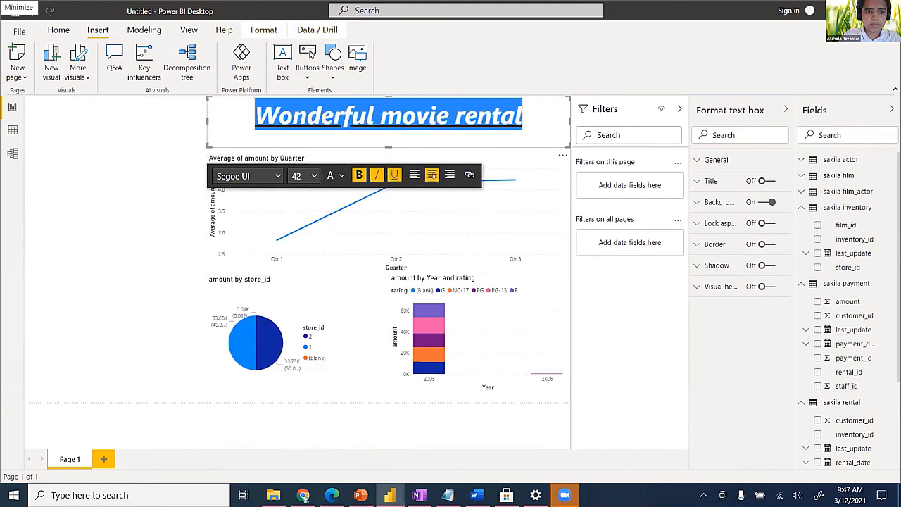
Step: Insert the MovieLogo.JPG image from the NewStarsOfData folder, shrink it and place it in the page's upper-left corner
click(107, 154)
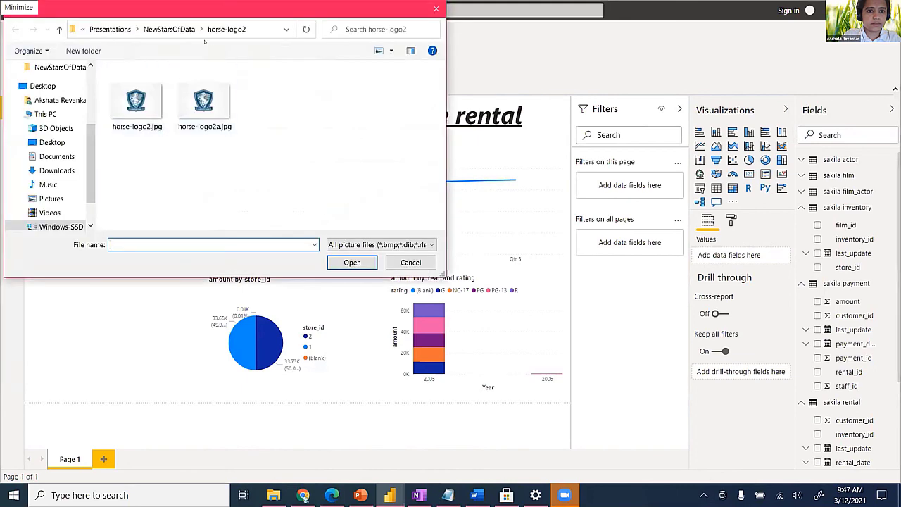
click(340, 99)
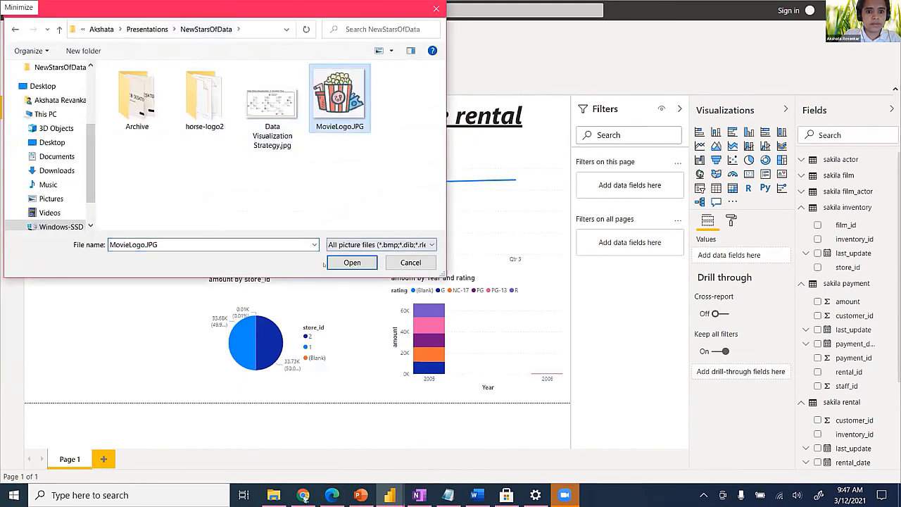
click(352, 262)
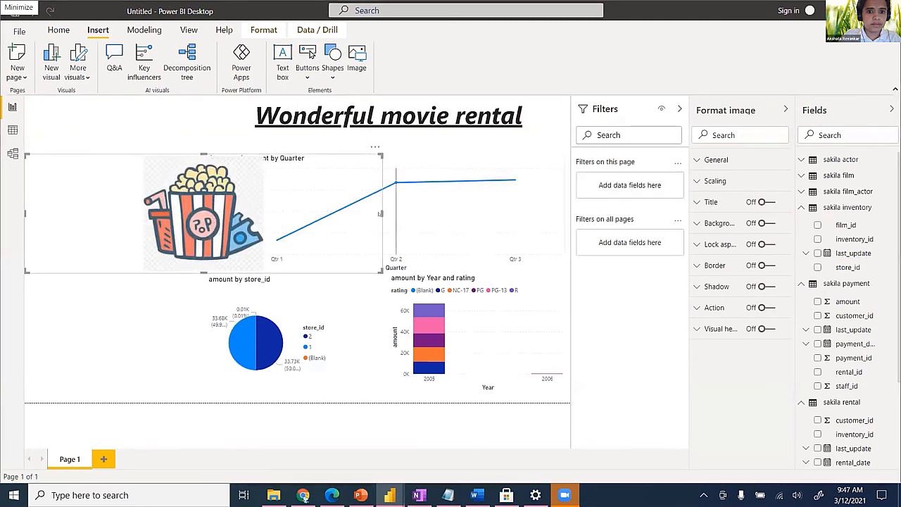
drag(385, 207, 114, 141)
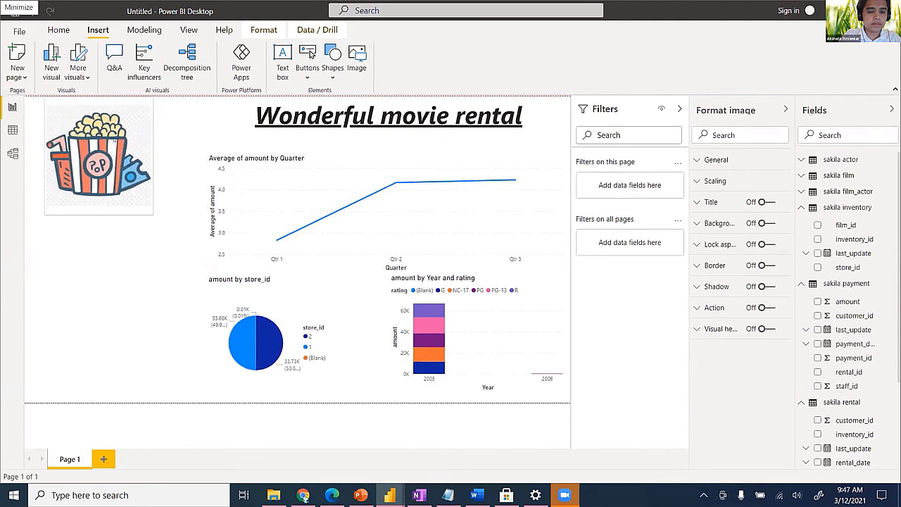
click(83, 266)
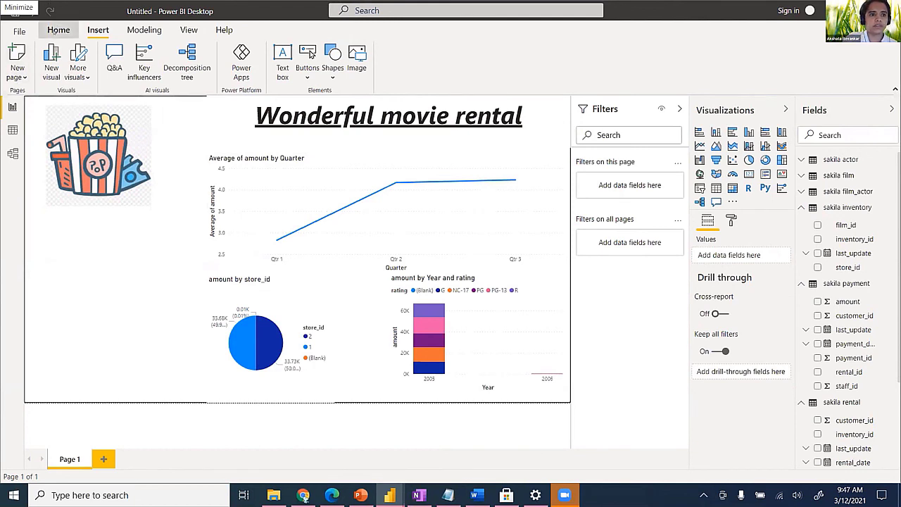
Step: Switch to the Getting Started-Power BI Desktop presentation in PowerPoint and select slide 11, "Power BI Desktop – where?"
click(58, 31)
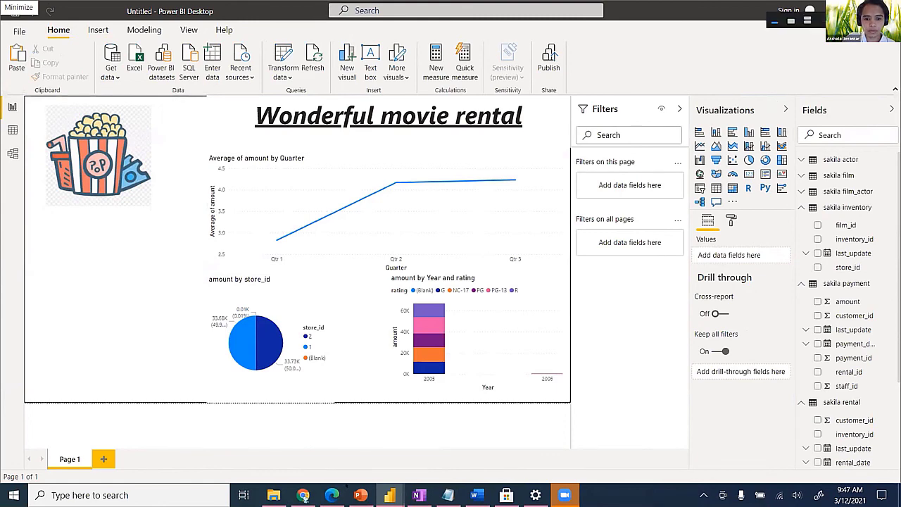
click(774, 21)
click(774, 21)
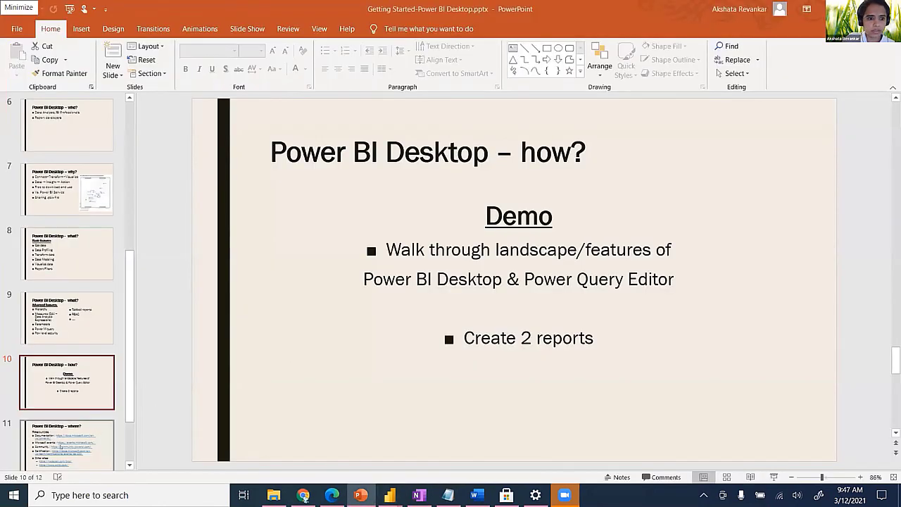
click(55, 441)
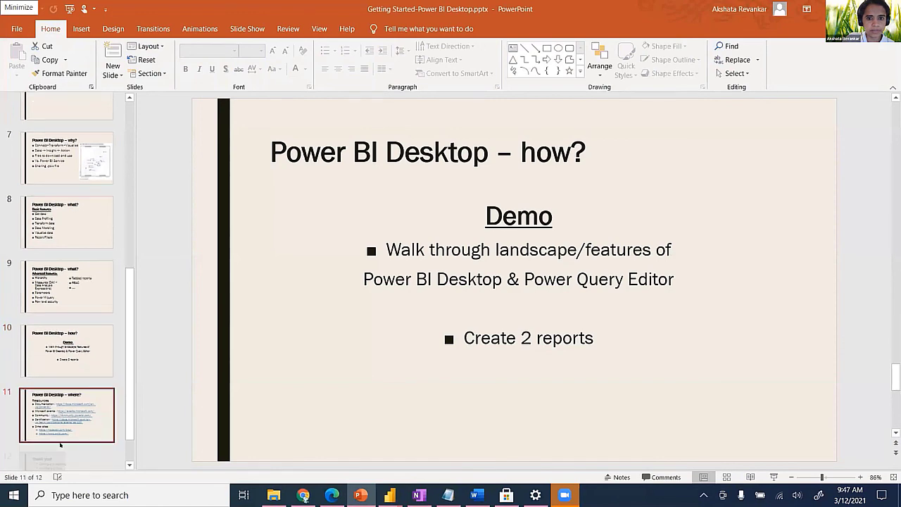